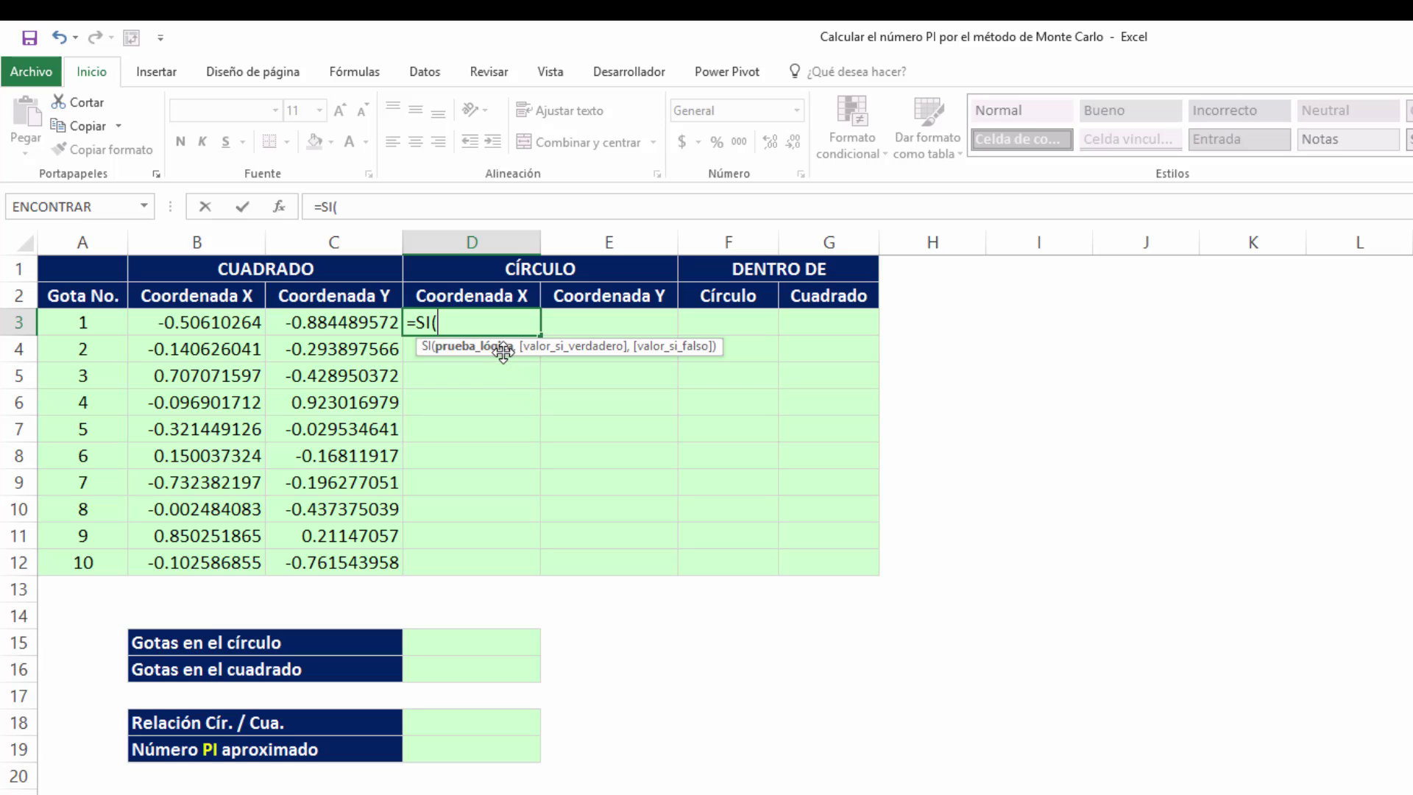
Complete the formula =SI((B3^2+C3^2)<1,B3,0) in cell D3 for the circle's X coordinate
{"action": "type", "text": "("}
{"action": "left_click", "coordinate": [246, 322]}
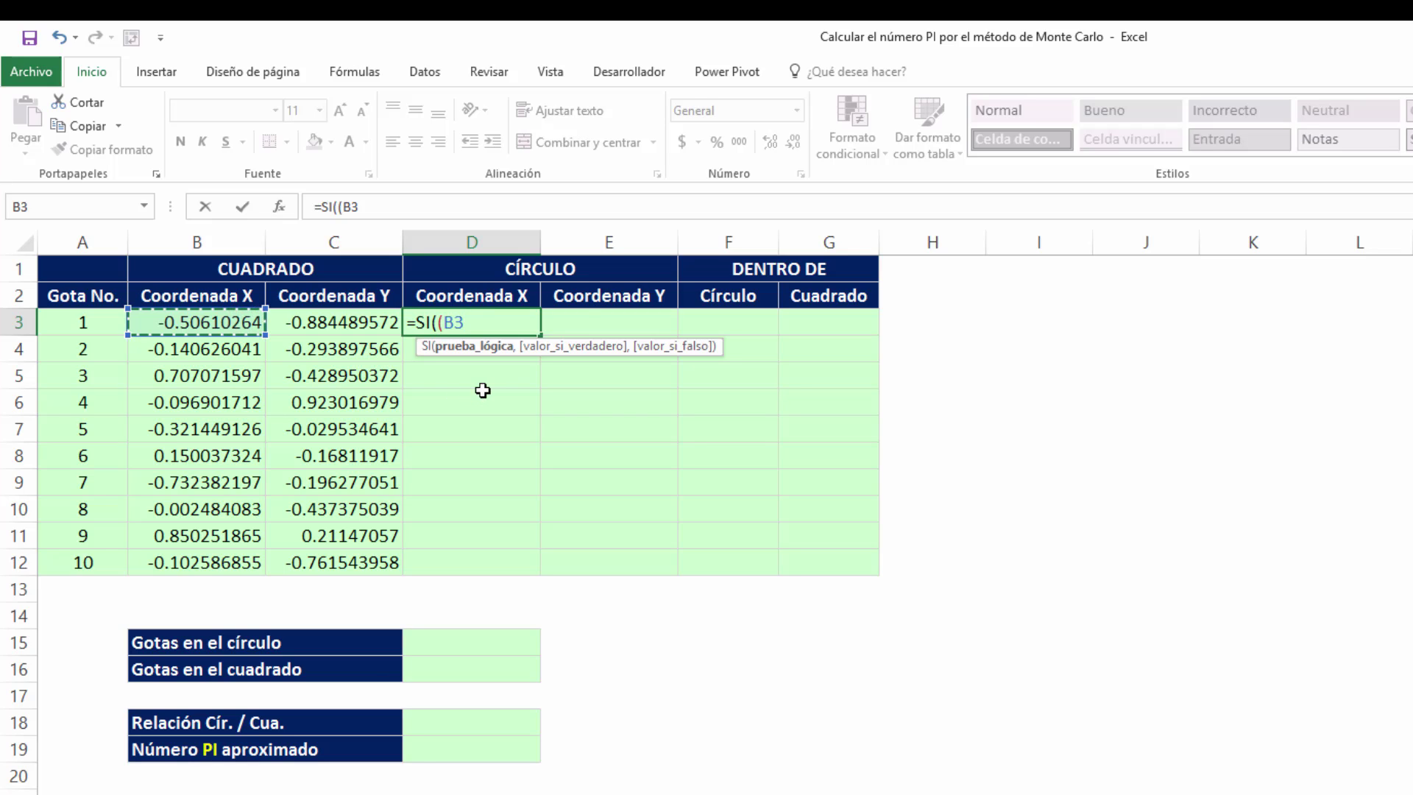
{"action": "type", "text": "^2"}
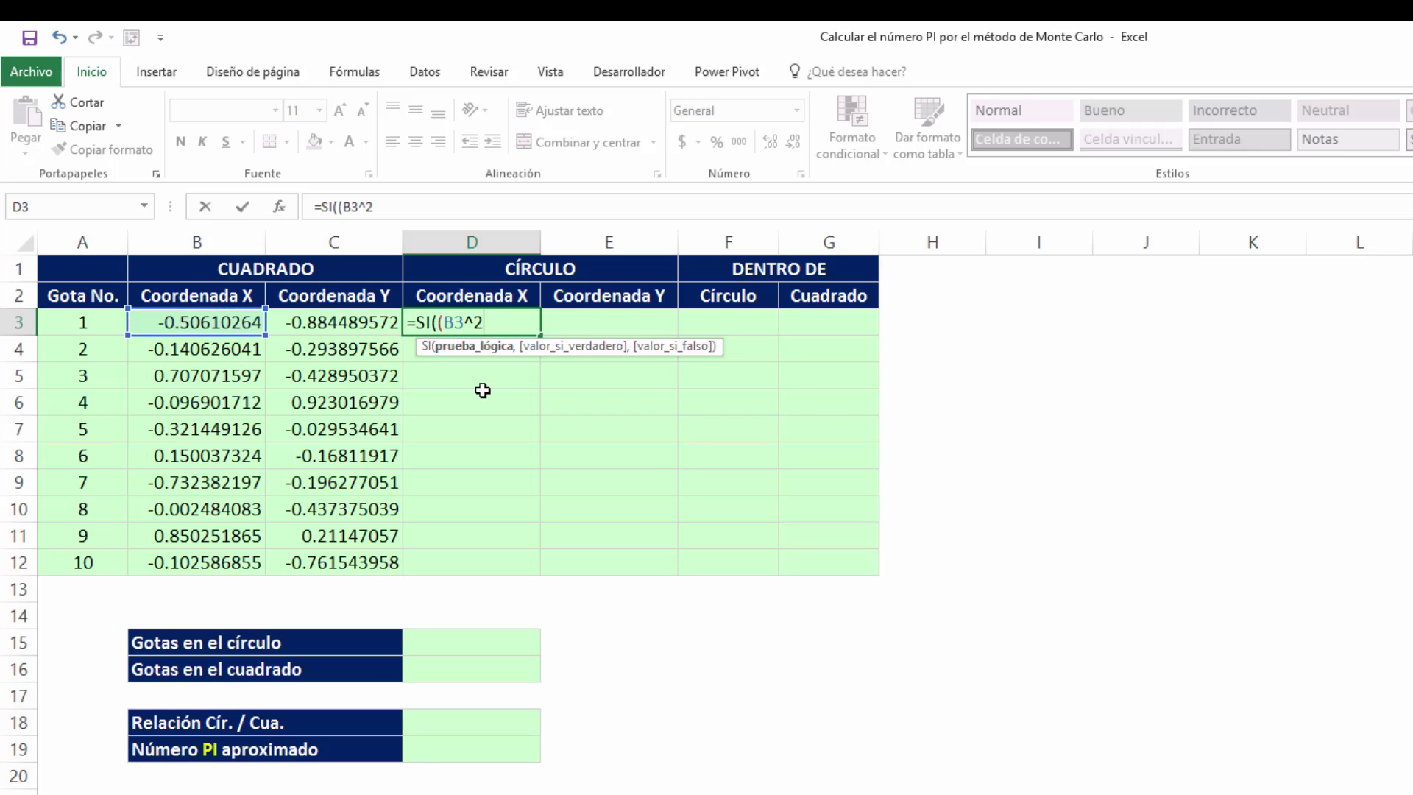
{"action": "type", "text": "+"}
{"action": "left_click", "coordinate": [358, 326]}
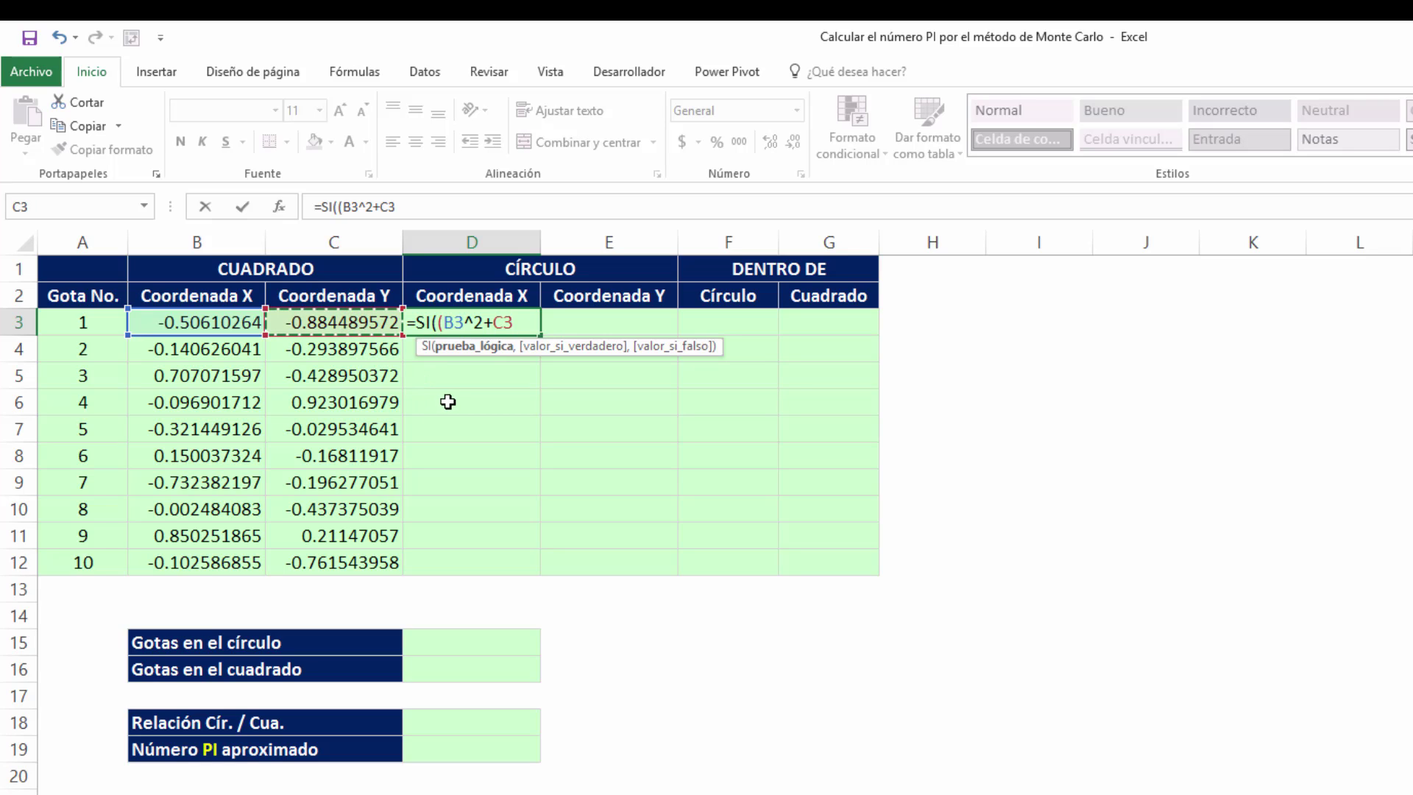
{"action": "type", "text": "^2"}
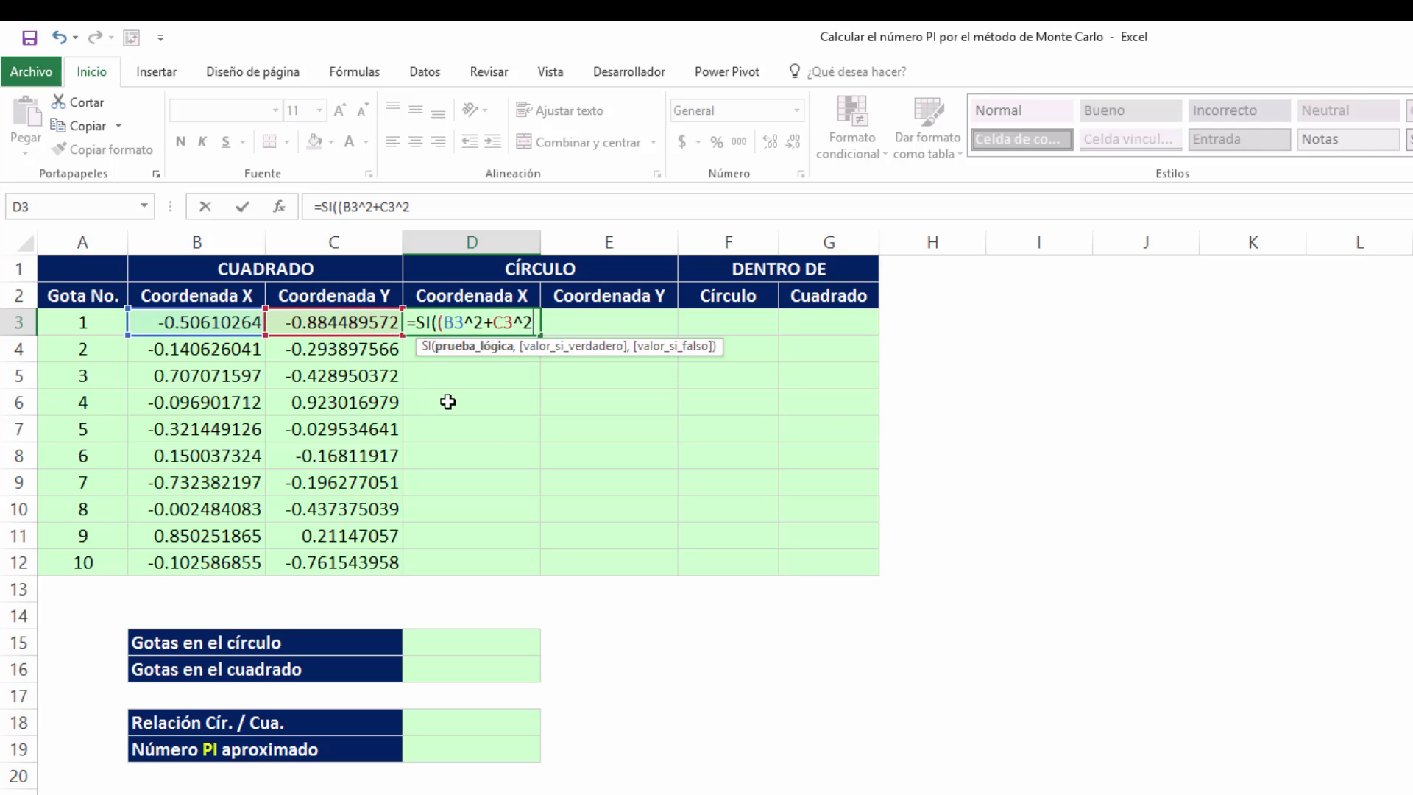
{"action": "type", "text": ")<1,"}
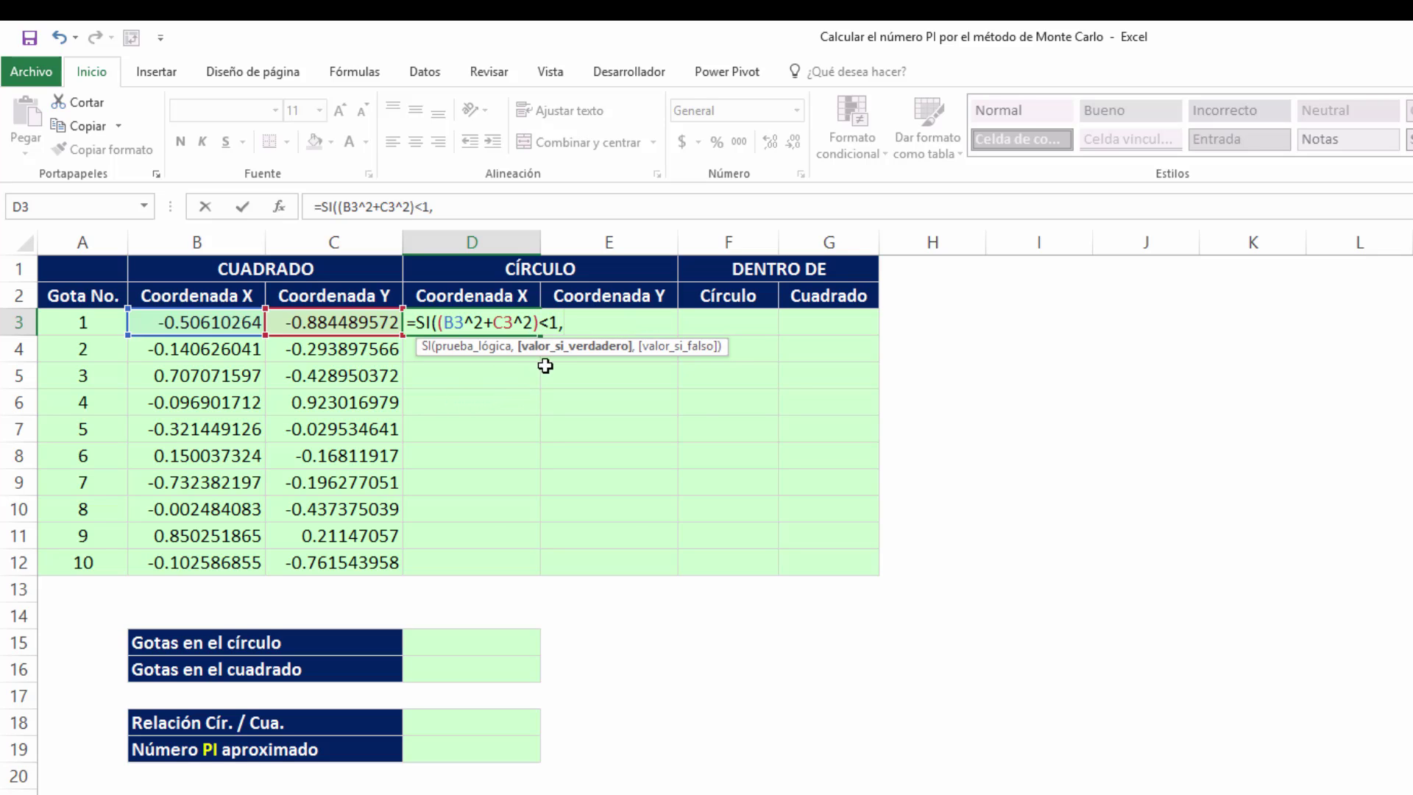
{"action": "left_click", "coordinate": [221, 322]}
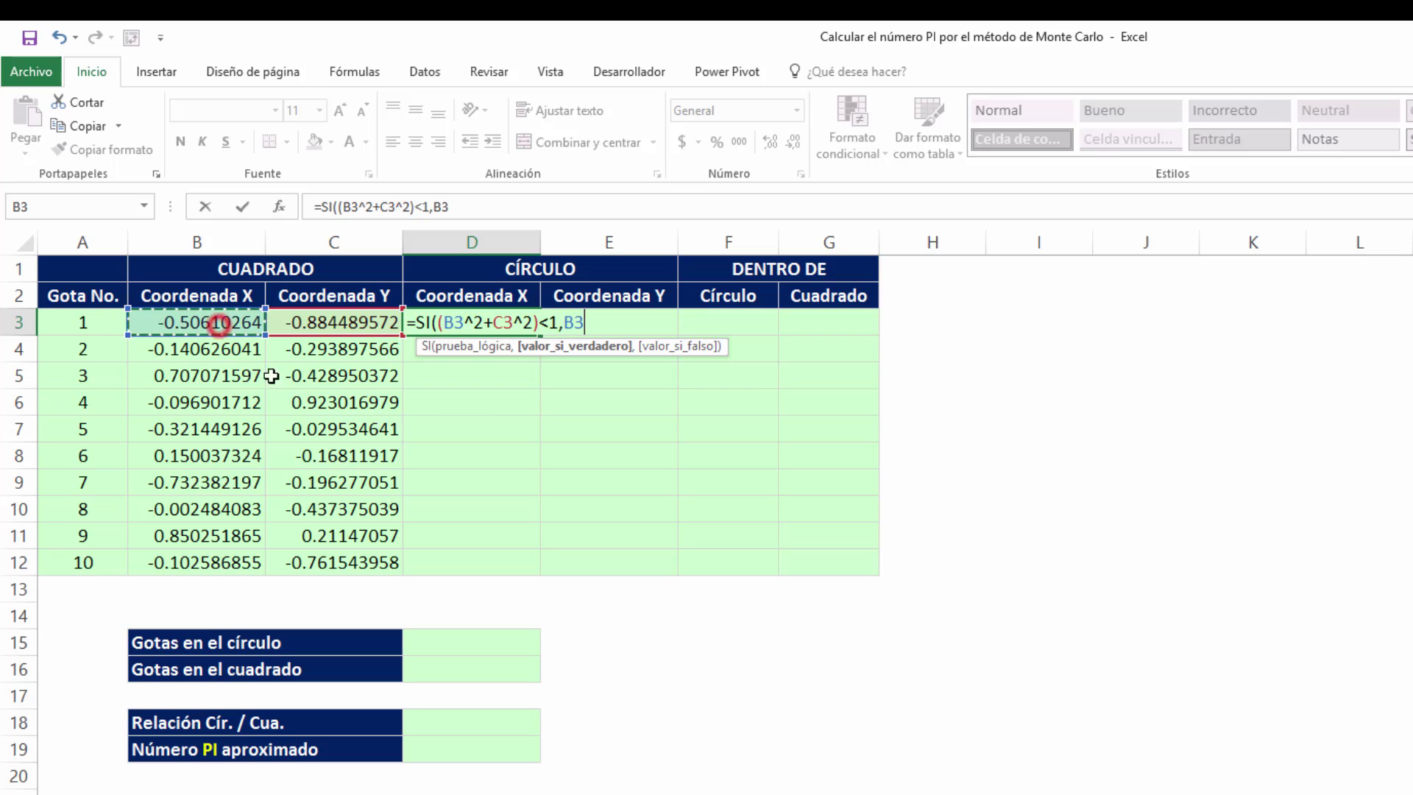
{"action": "type", "text": ","}
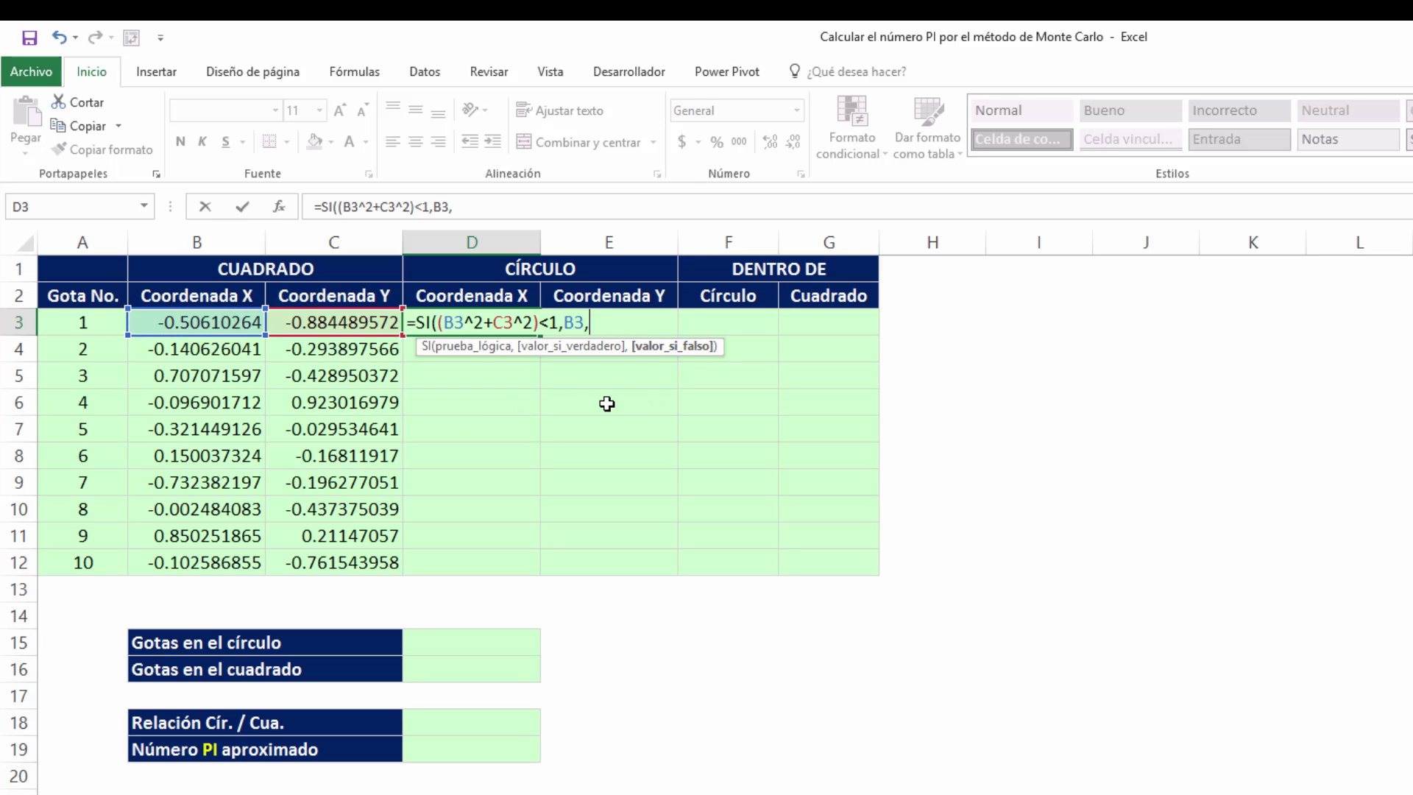
{"action": "type", "text": "0)"}
{"action": "key", "text": "ctrl+Return"}
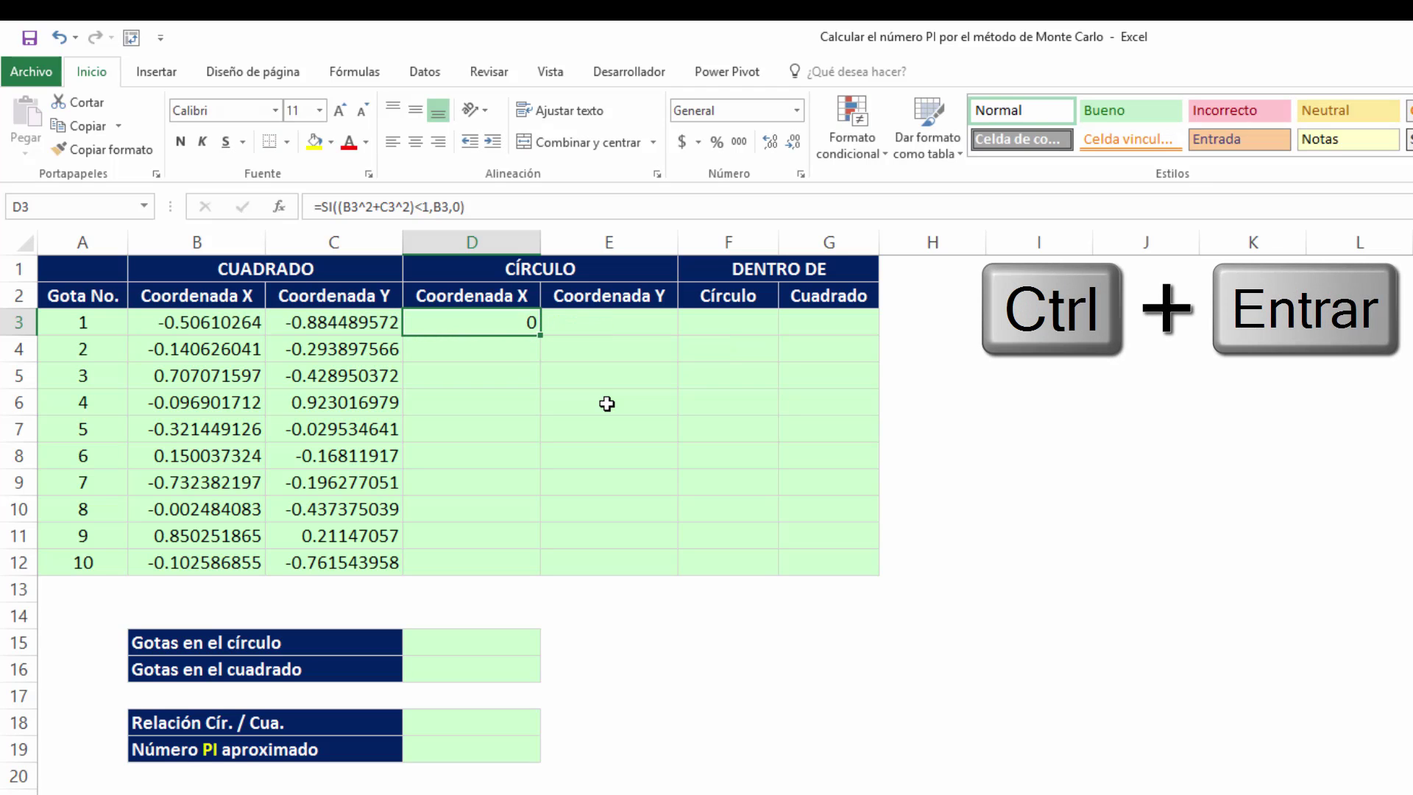
Enter the formula =SI((B3^2+C3^2)<1,C3,0) in cell E3 for the circle's Y coordinate
{"action": "left_click", "coordinate": [630, 320]}
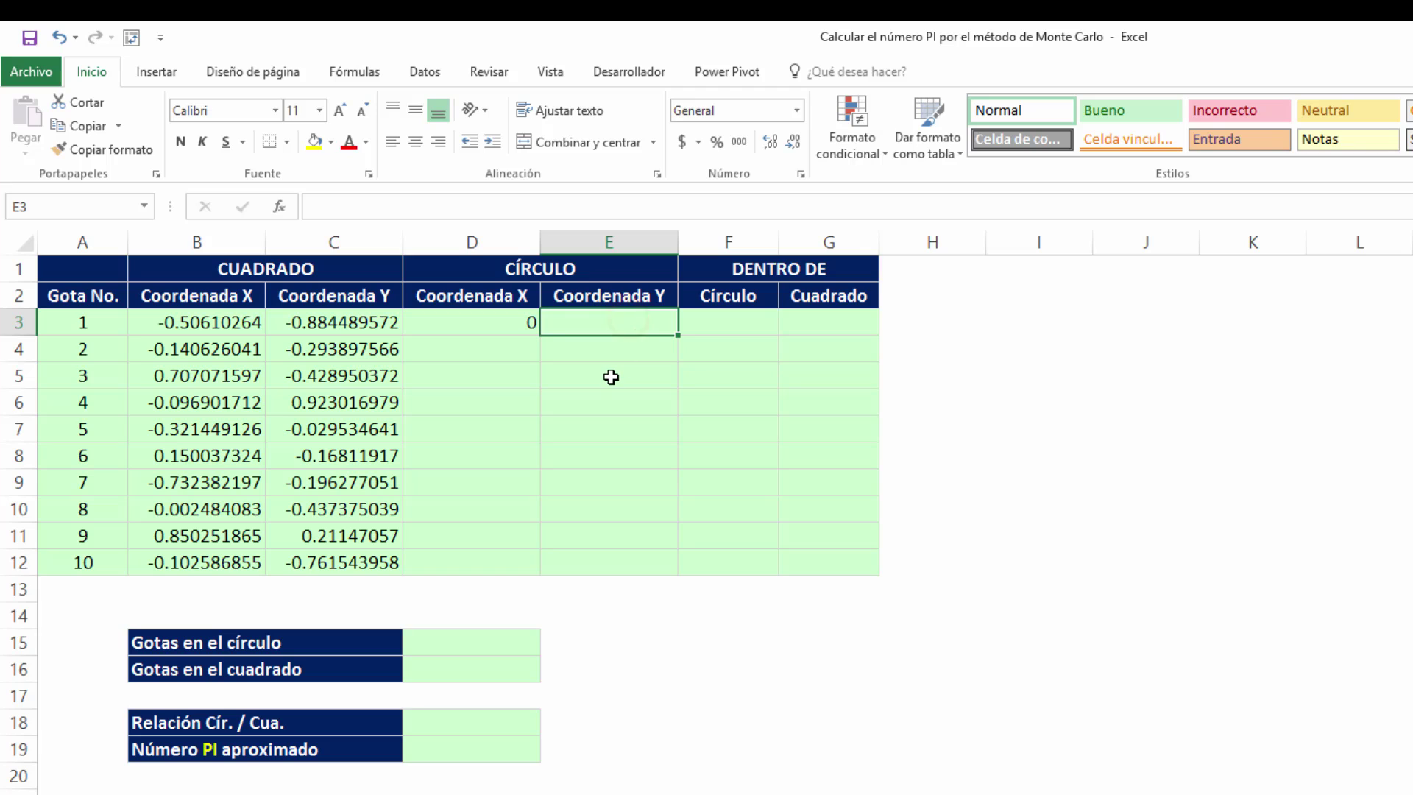
{"action": "type", "text": "=si"}
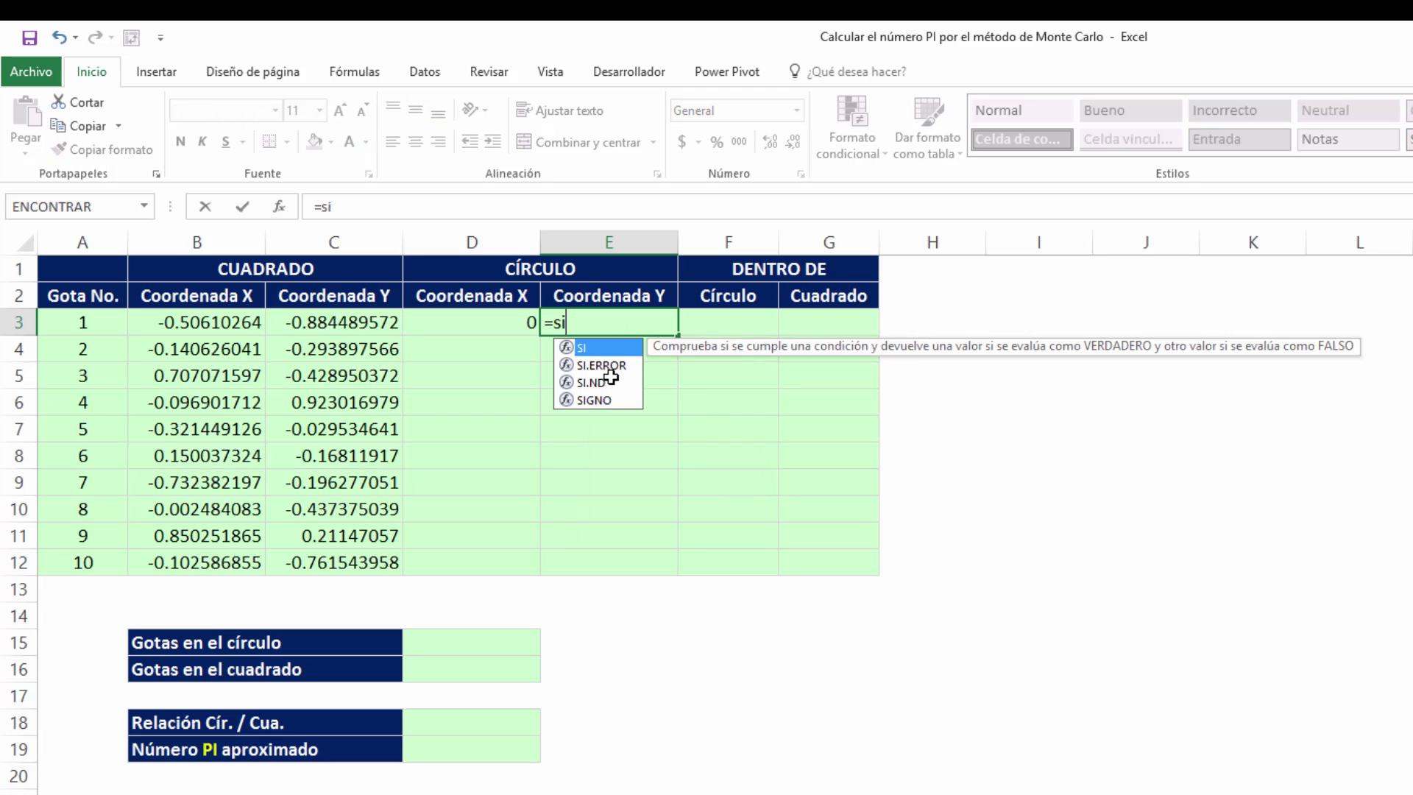
{"action": "key", "text": "Tab"}
{"action": "type", "text": "("}
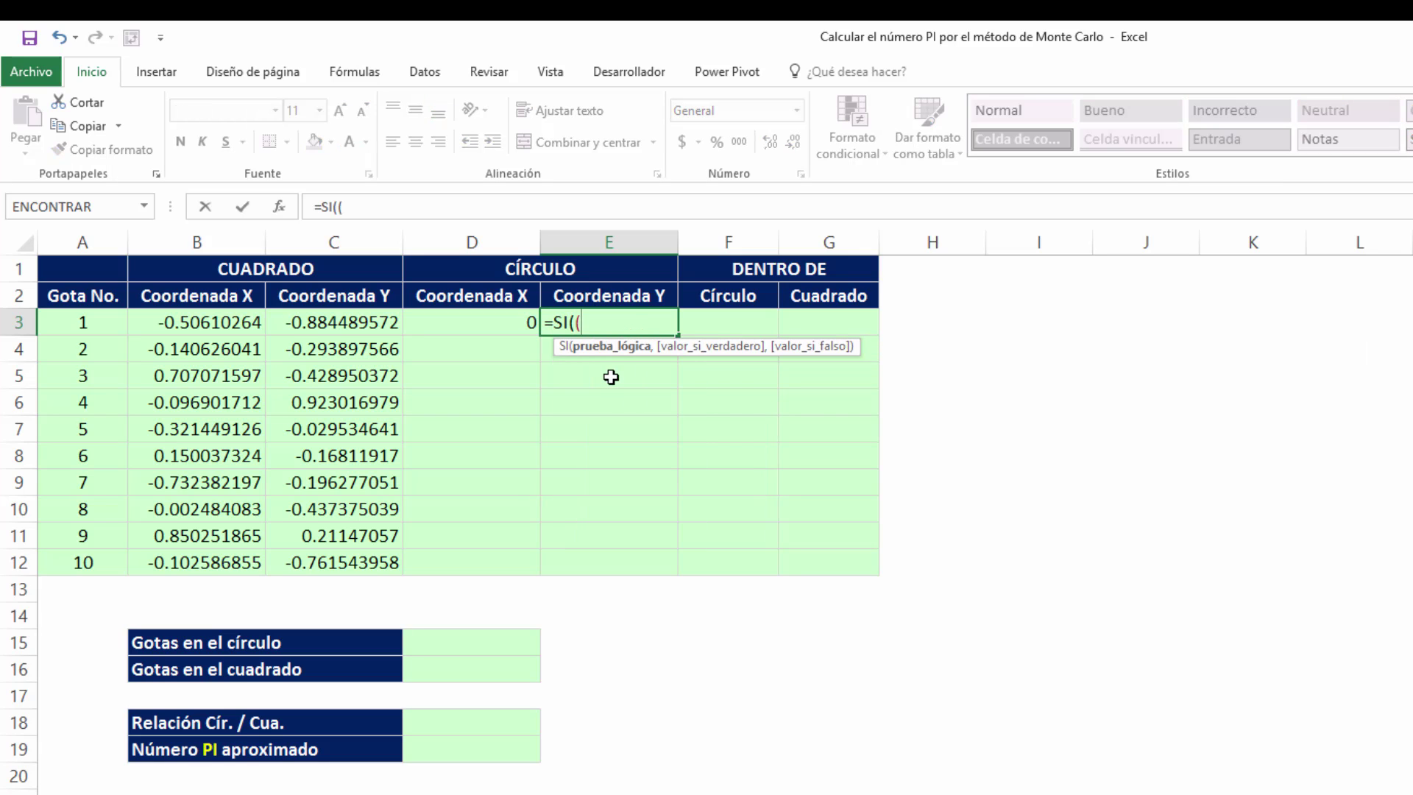
{"action": "left_click", "coordinate": [258, 327]}
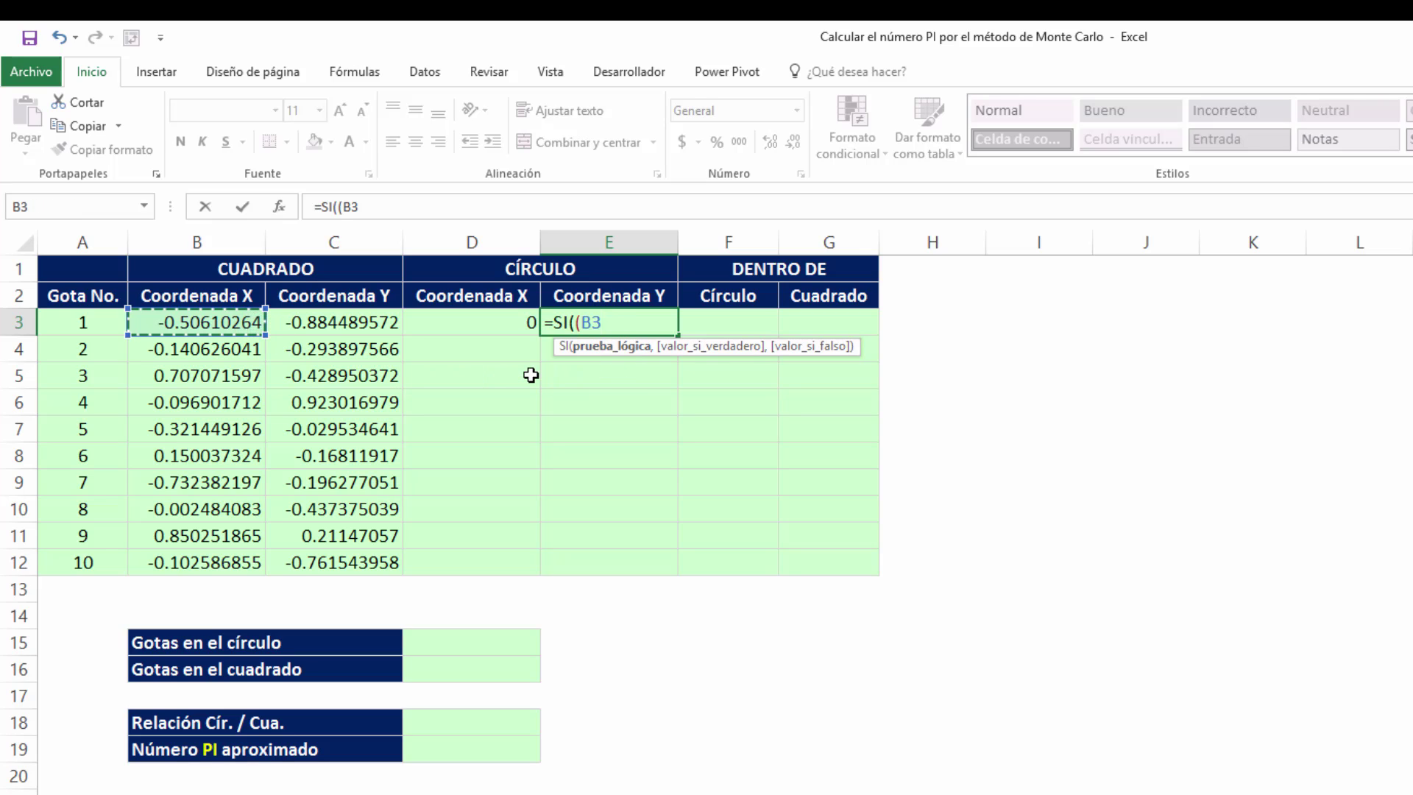
{"action": "type", "text": "^2+"}
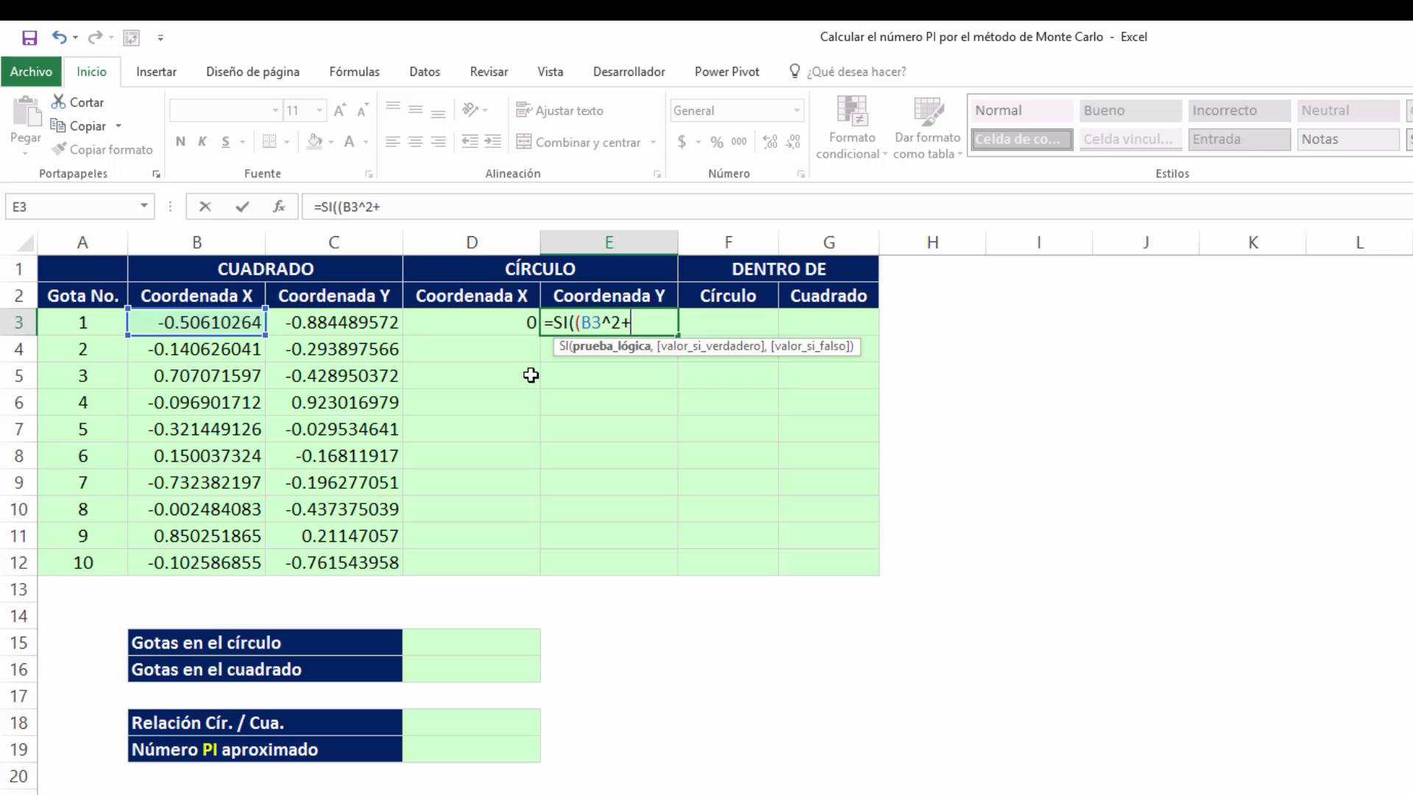
{"action": "left_click", "coordinate": [389, 324]}
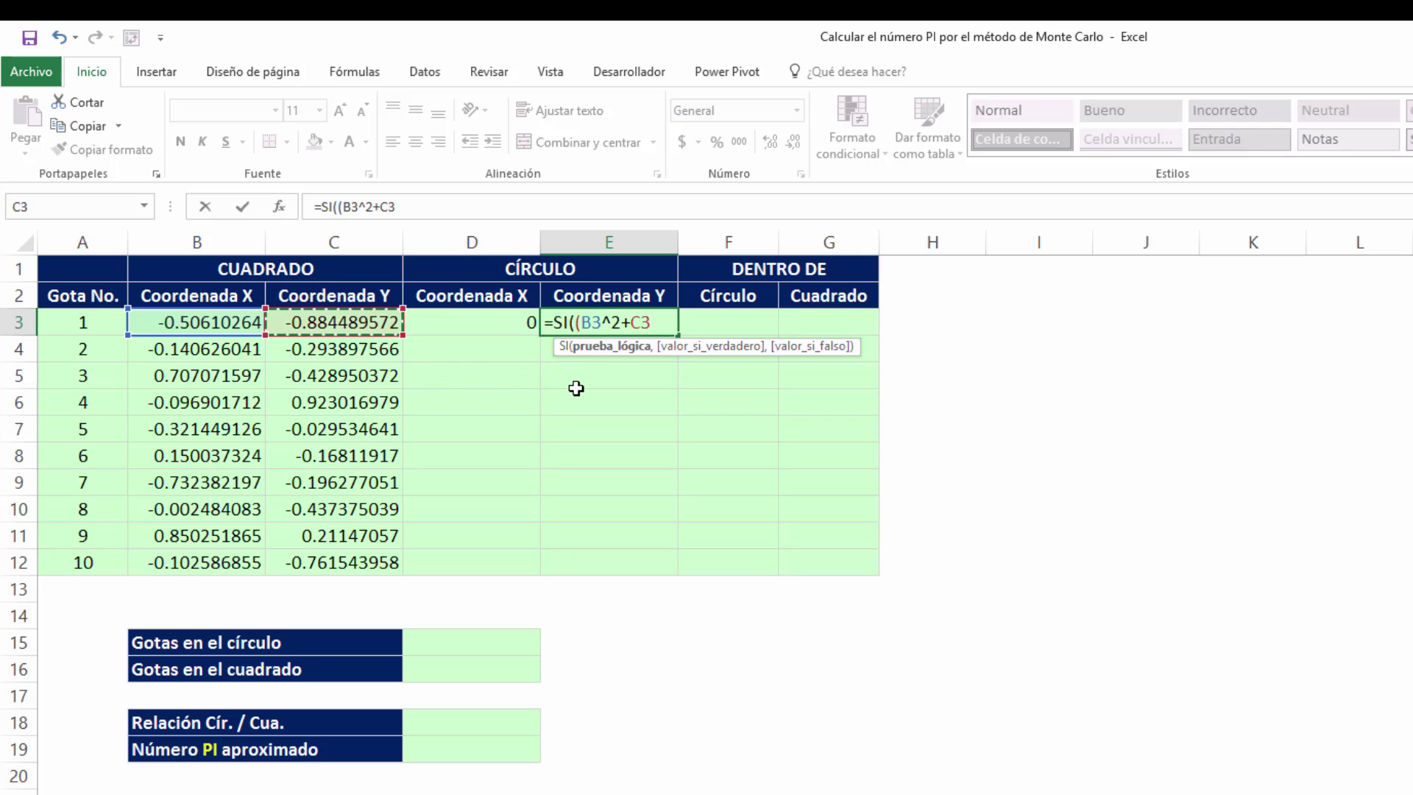
{"action": "type", "text": "^"}
{"action": "type", "text": "2)<"}
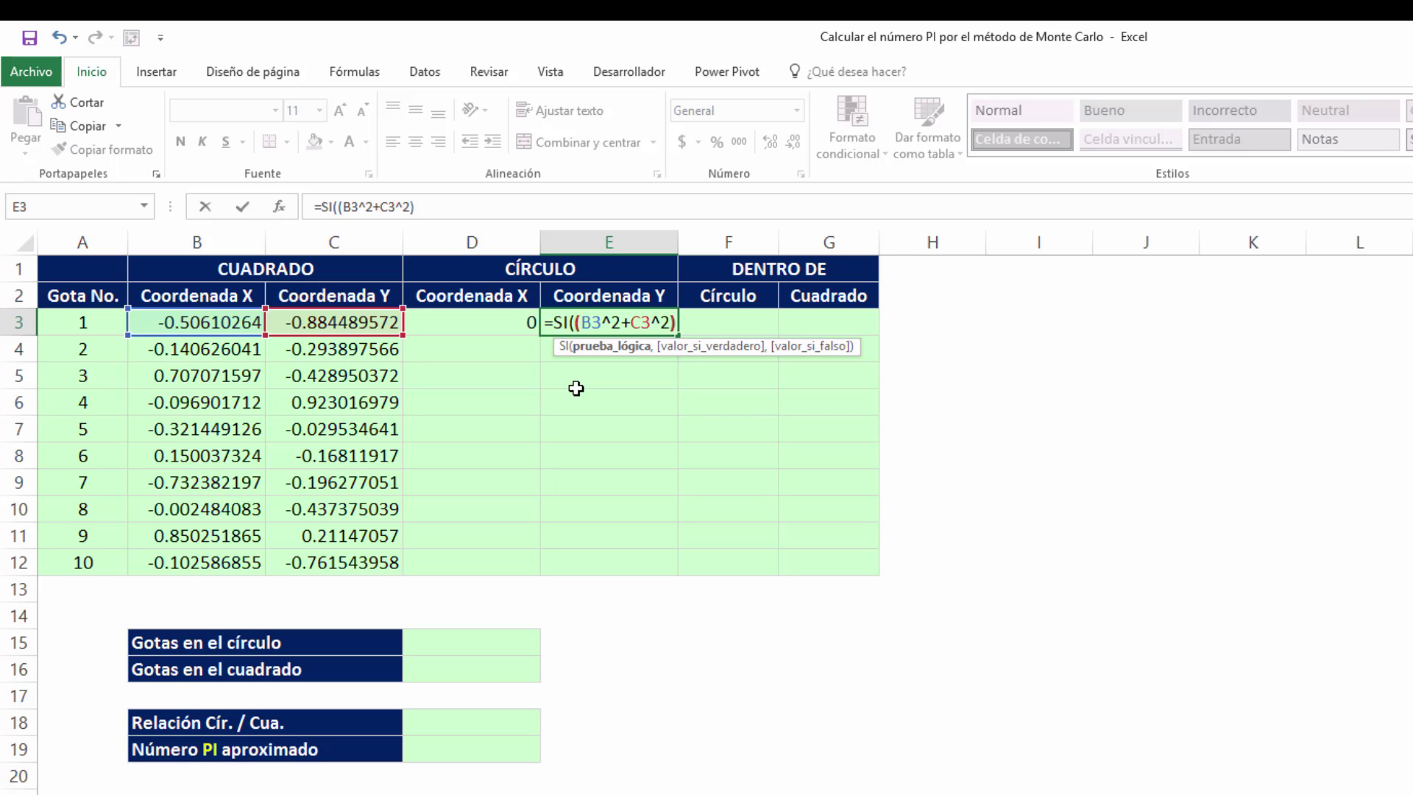
{"action": "type", "text": "1,"}
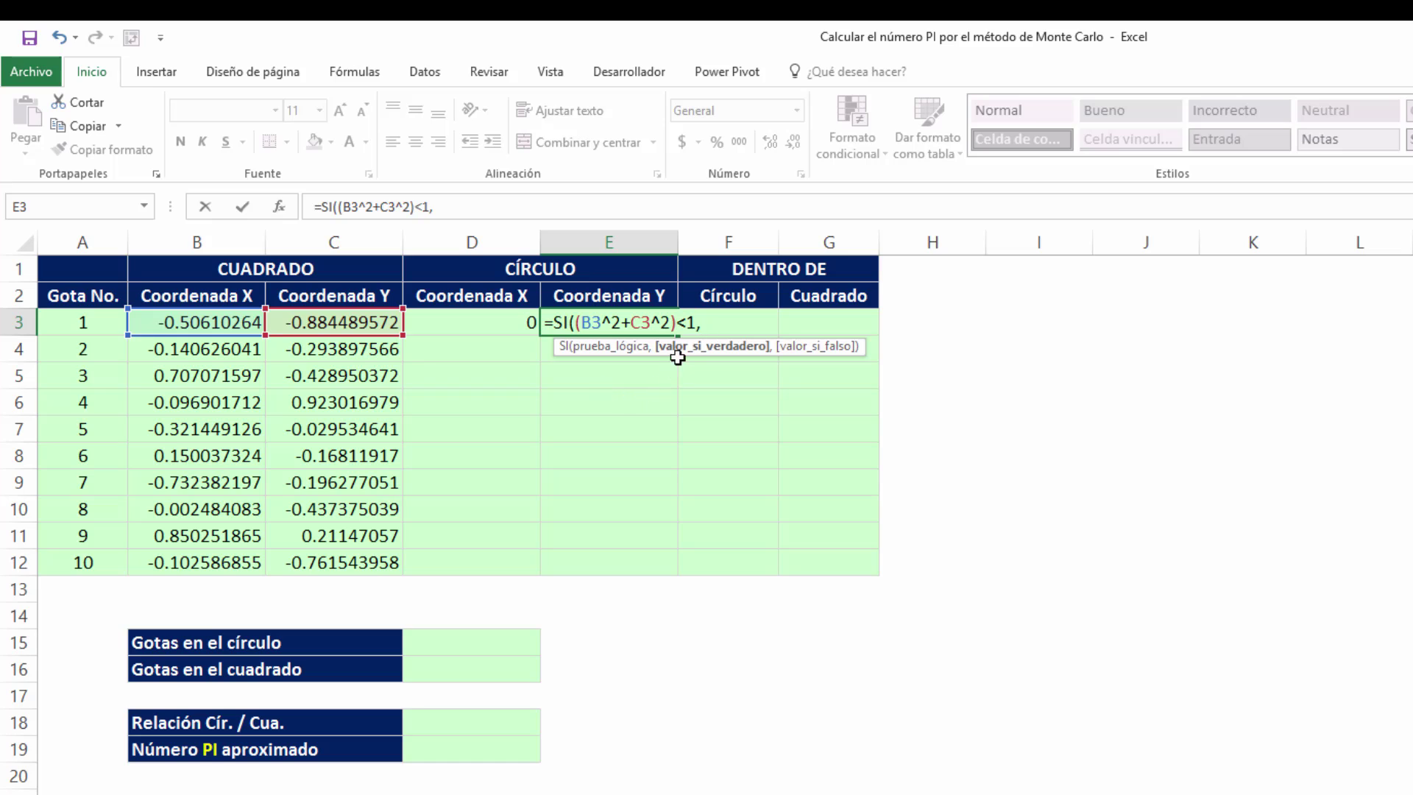
{"action": "left_click", "coordinate": [385, 322]}
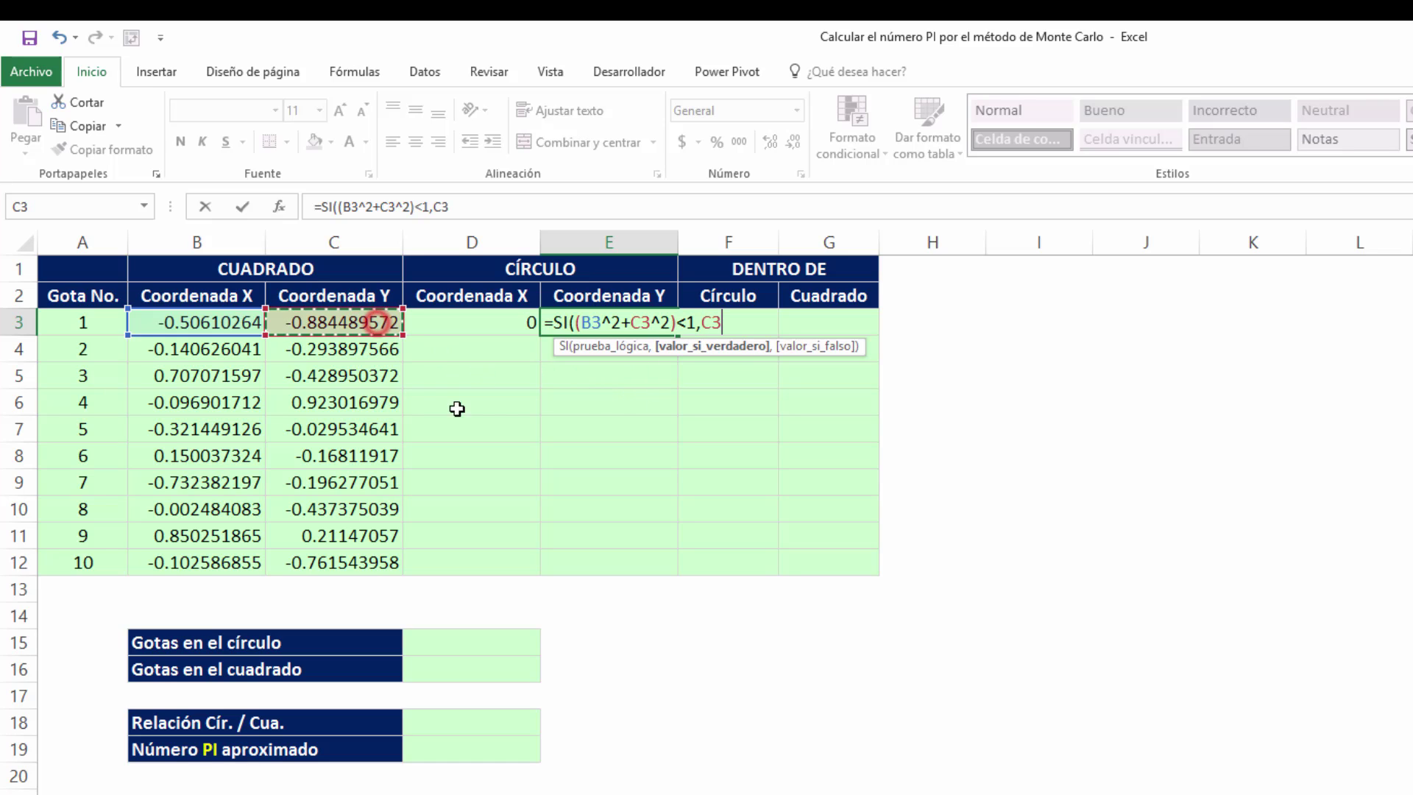
{"action": "type", "text": ","}
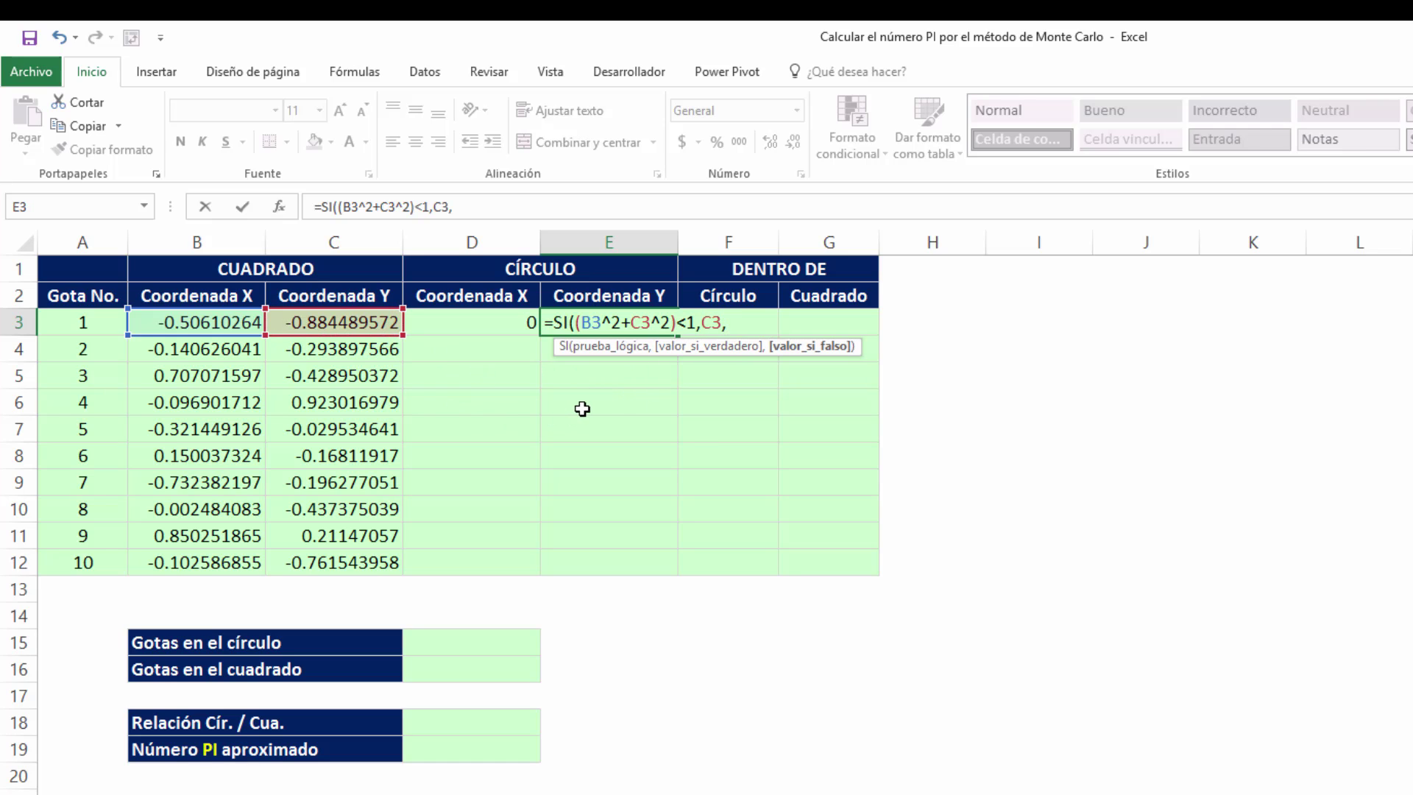
{"action": "type", "text": "0)"}
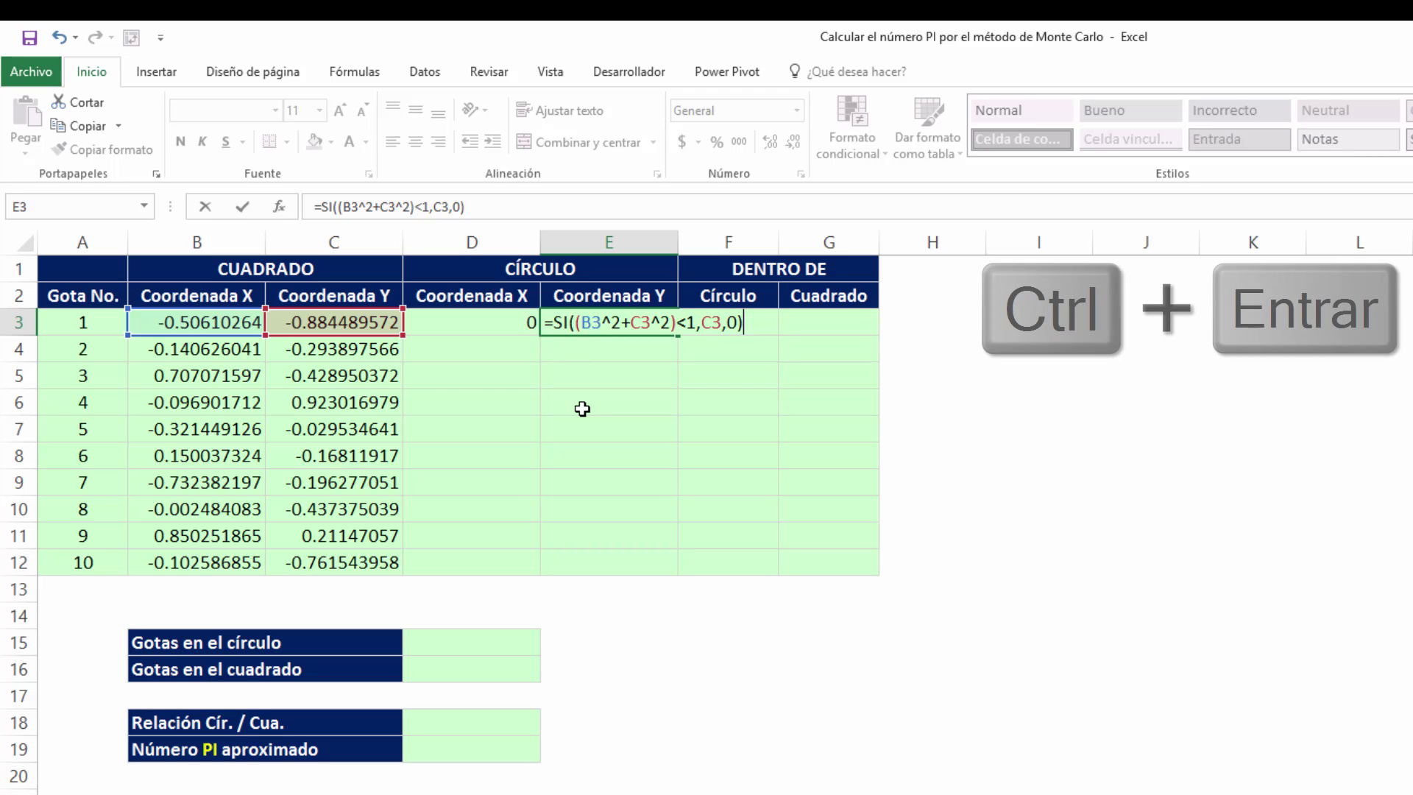
{"action": "key", "text": "ctrl+Return"}
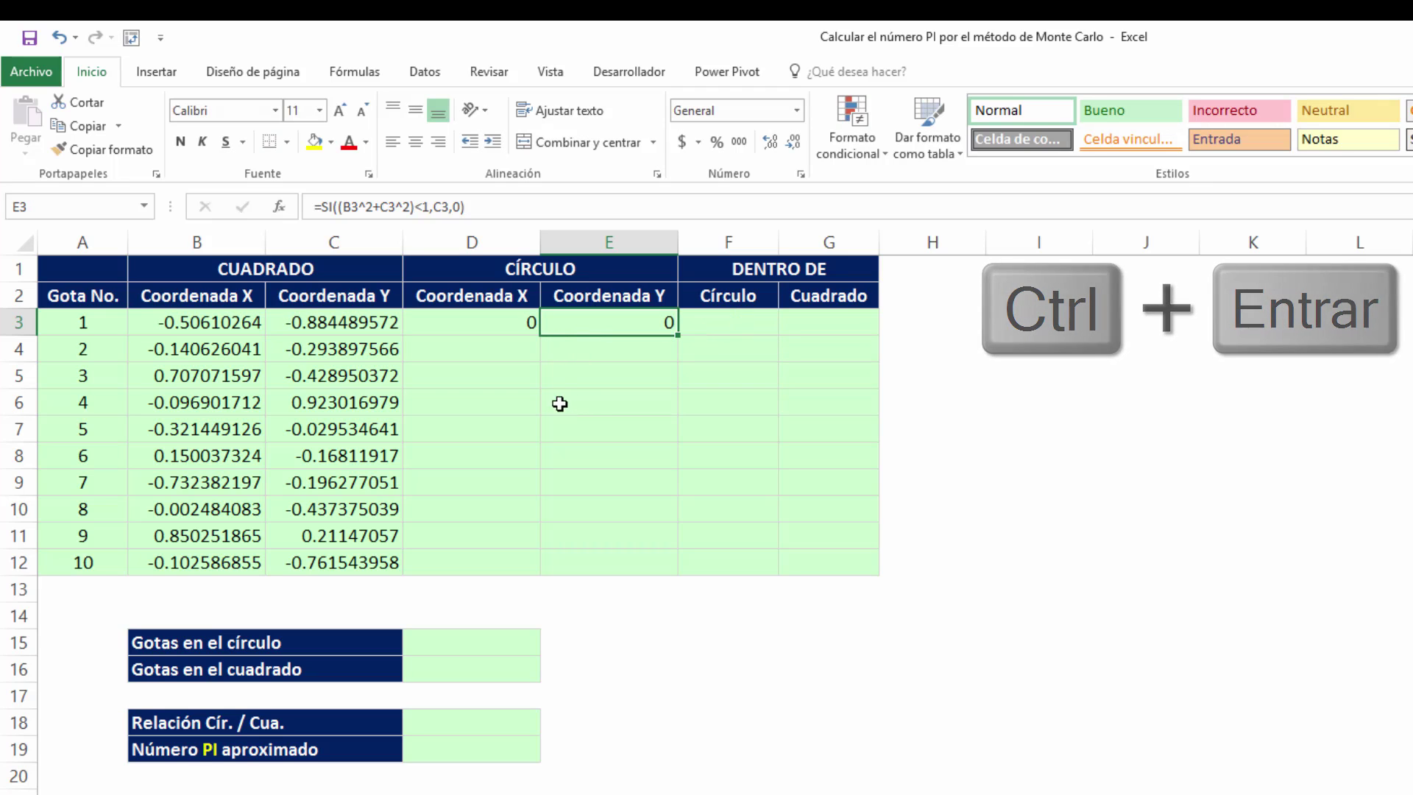
Fill the circle coordinate formulas in D3:E3 down through row 12
{"action": "left_click_drag", "start_coordinate": [505, 322], "coordinate": [577, 322]}
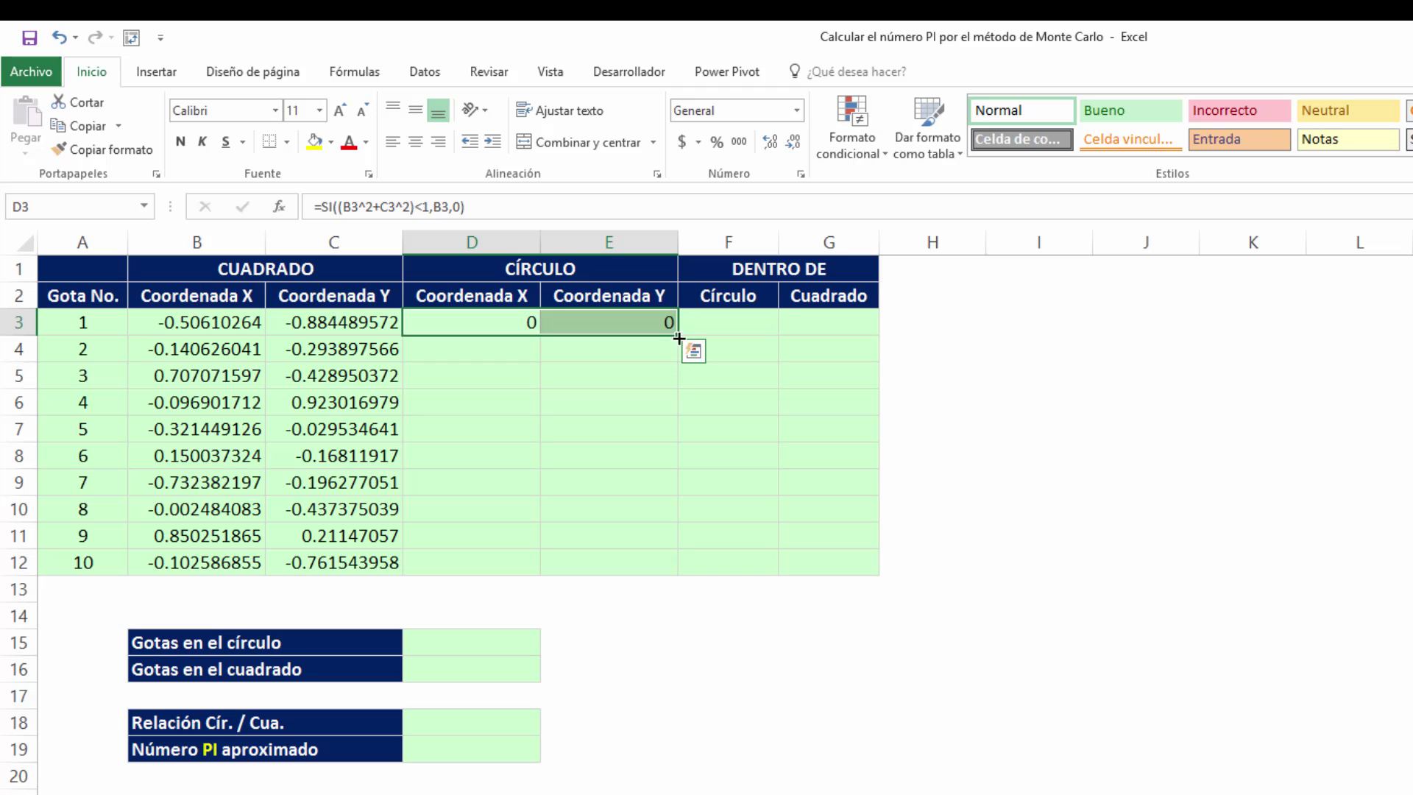
{"action": "left_click_drag", "start_coordinate": [677, 335], "coordinate": [650, 588]}
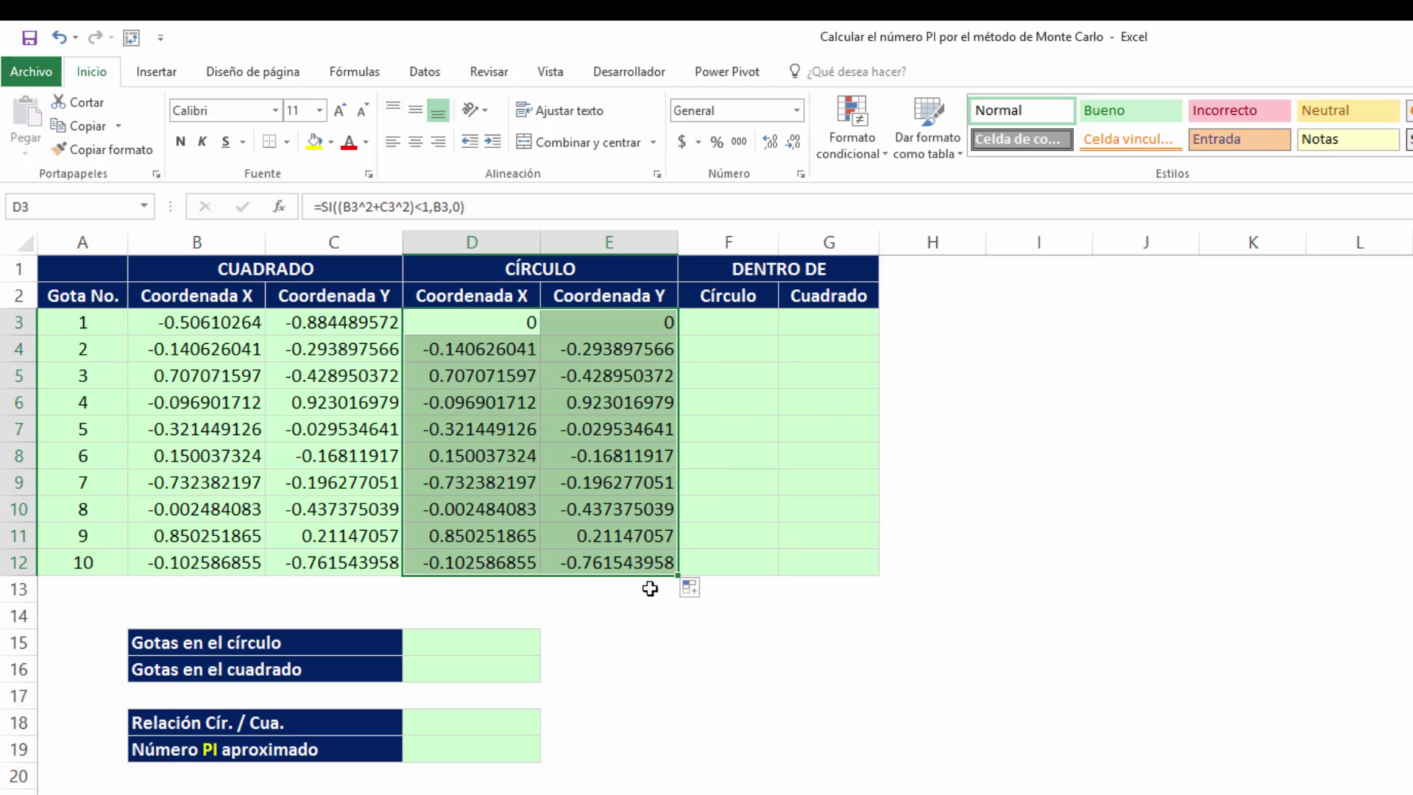
{"action": "left_click", "coordinate": [737, 644]}
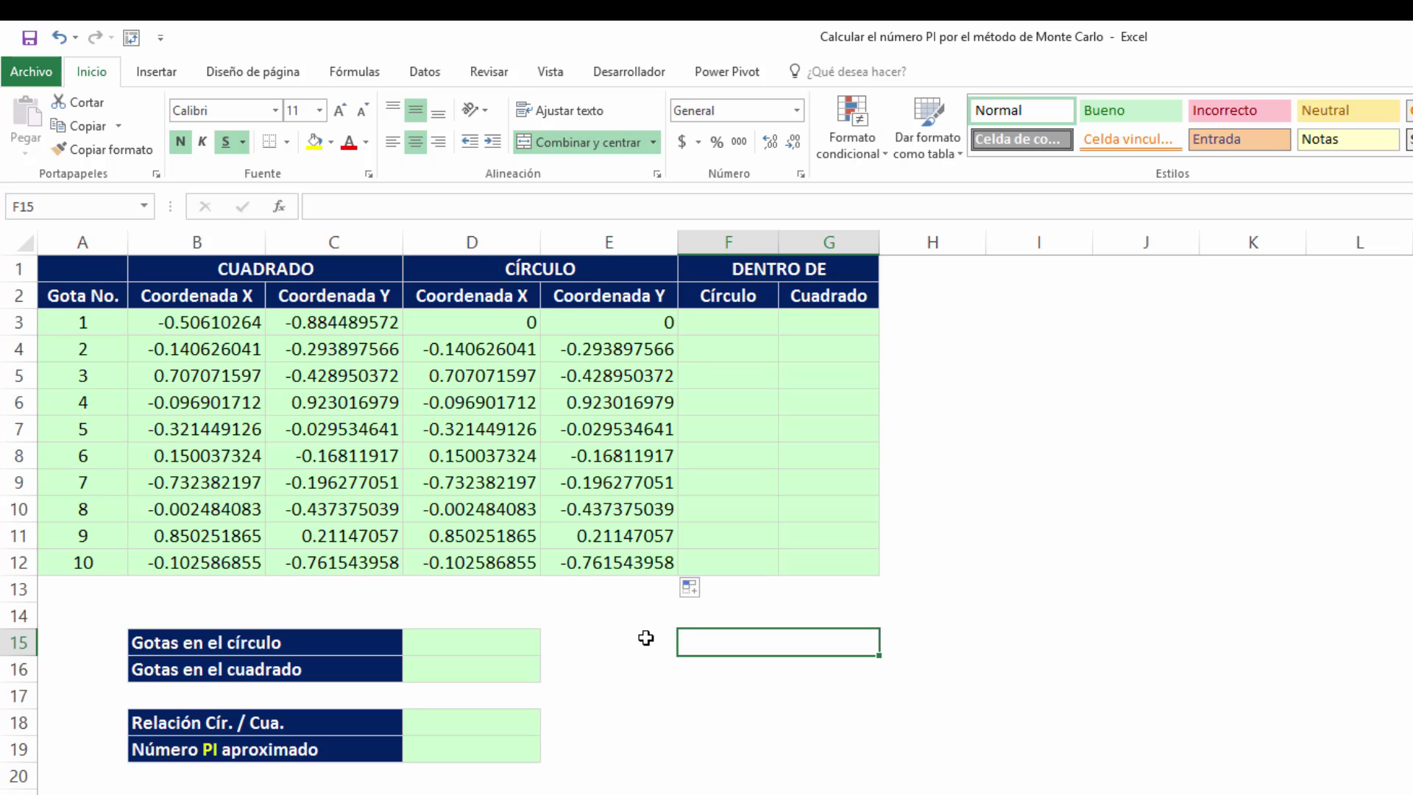
Enter =SI((B3^2+C3^2)<1,1,0) in F3 to flag drops inside the circle and fill it down through row 12
{"action": "left_click", "coordinate": [744, 325]}
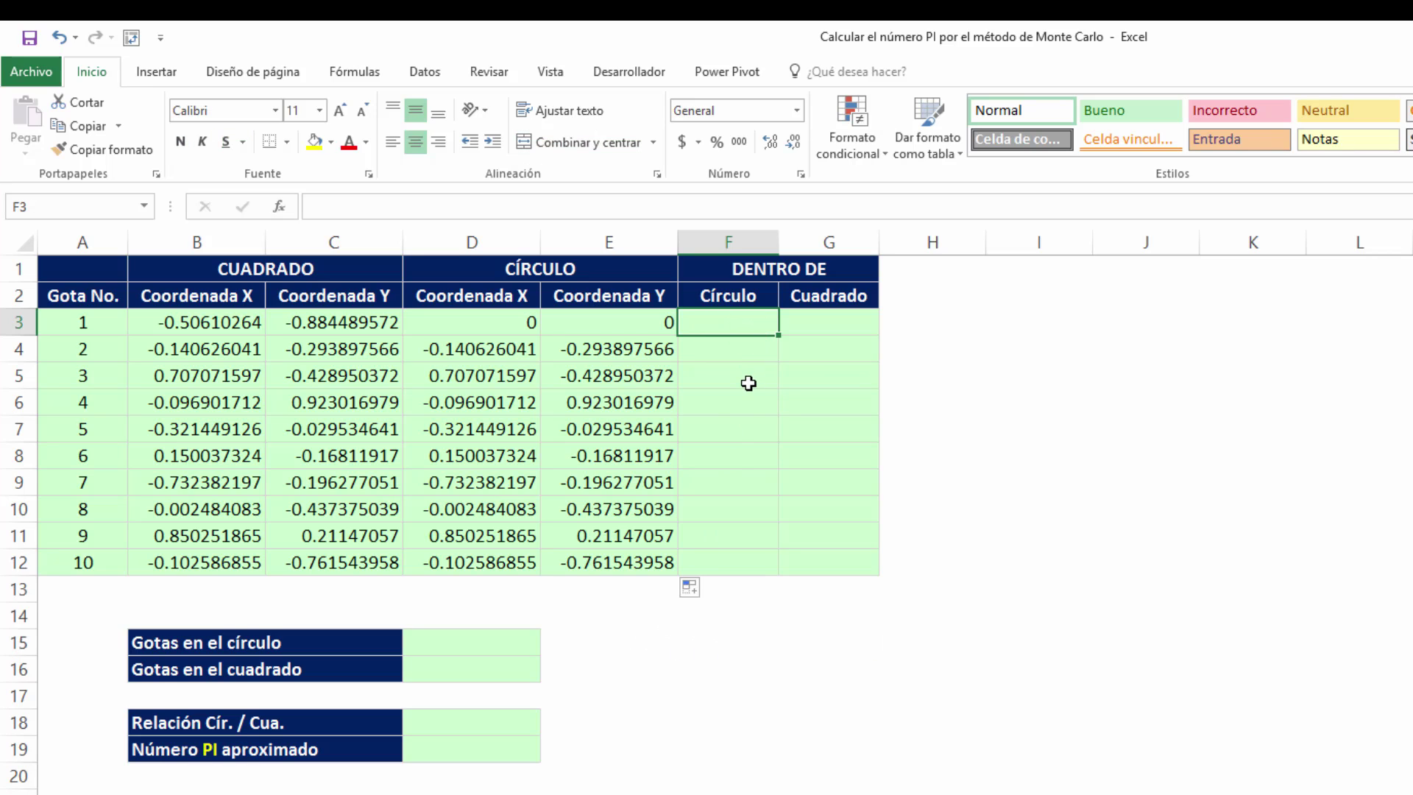
{"action": "type", "text": "=si"}
{"action": "key", "text": "Tab"}
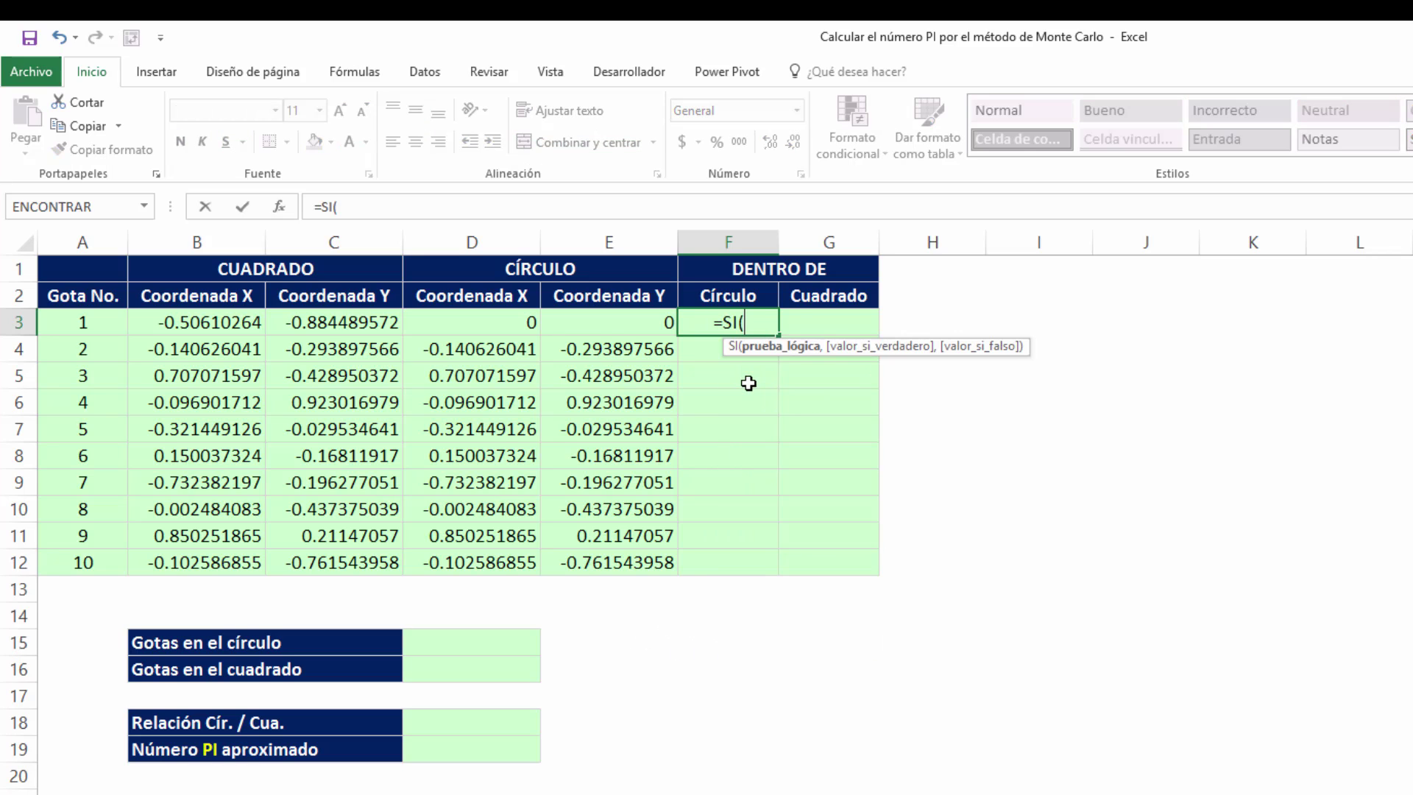
{"action": "type", "text": "("}
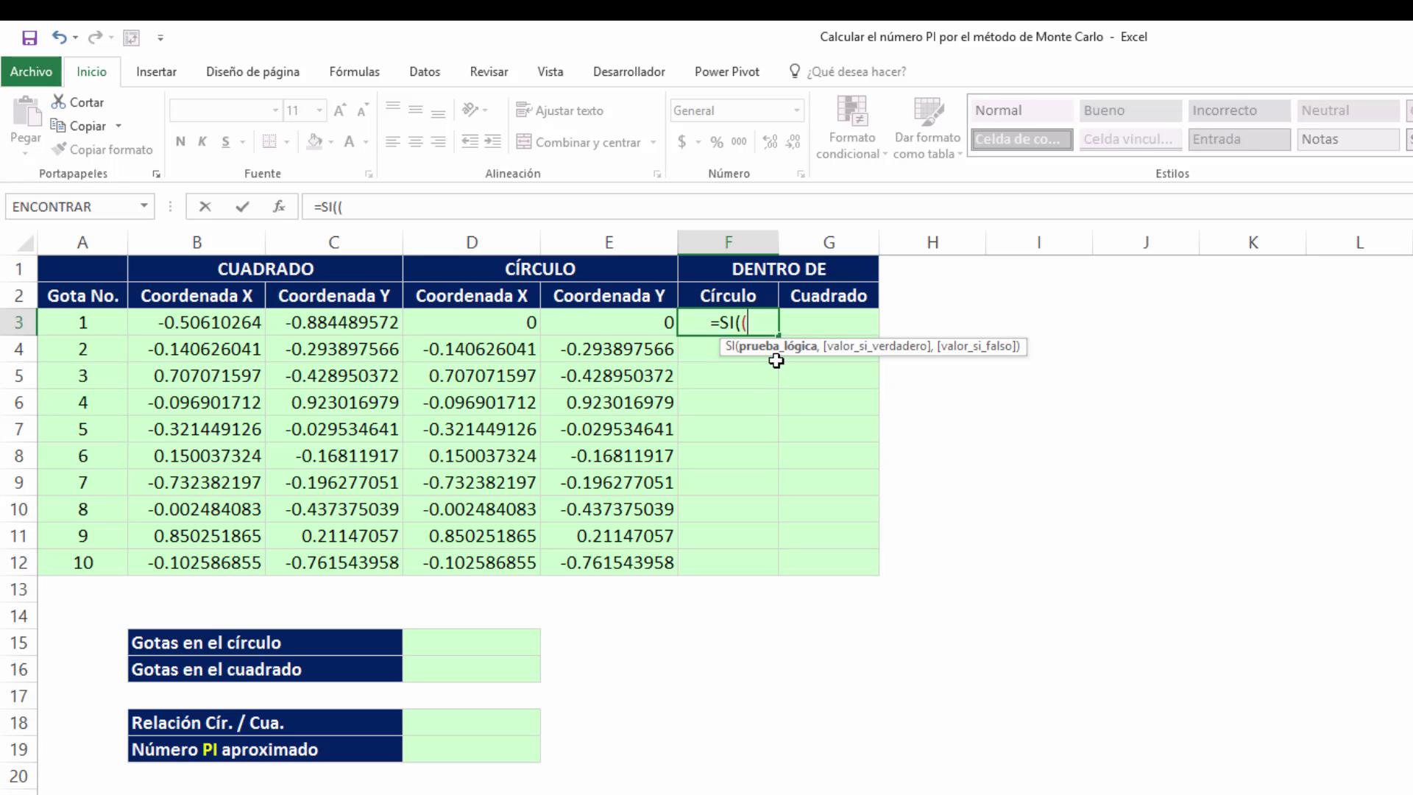
{"action": "left_click", "coordinate": [239, 329]}
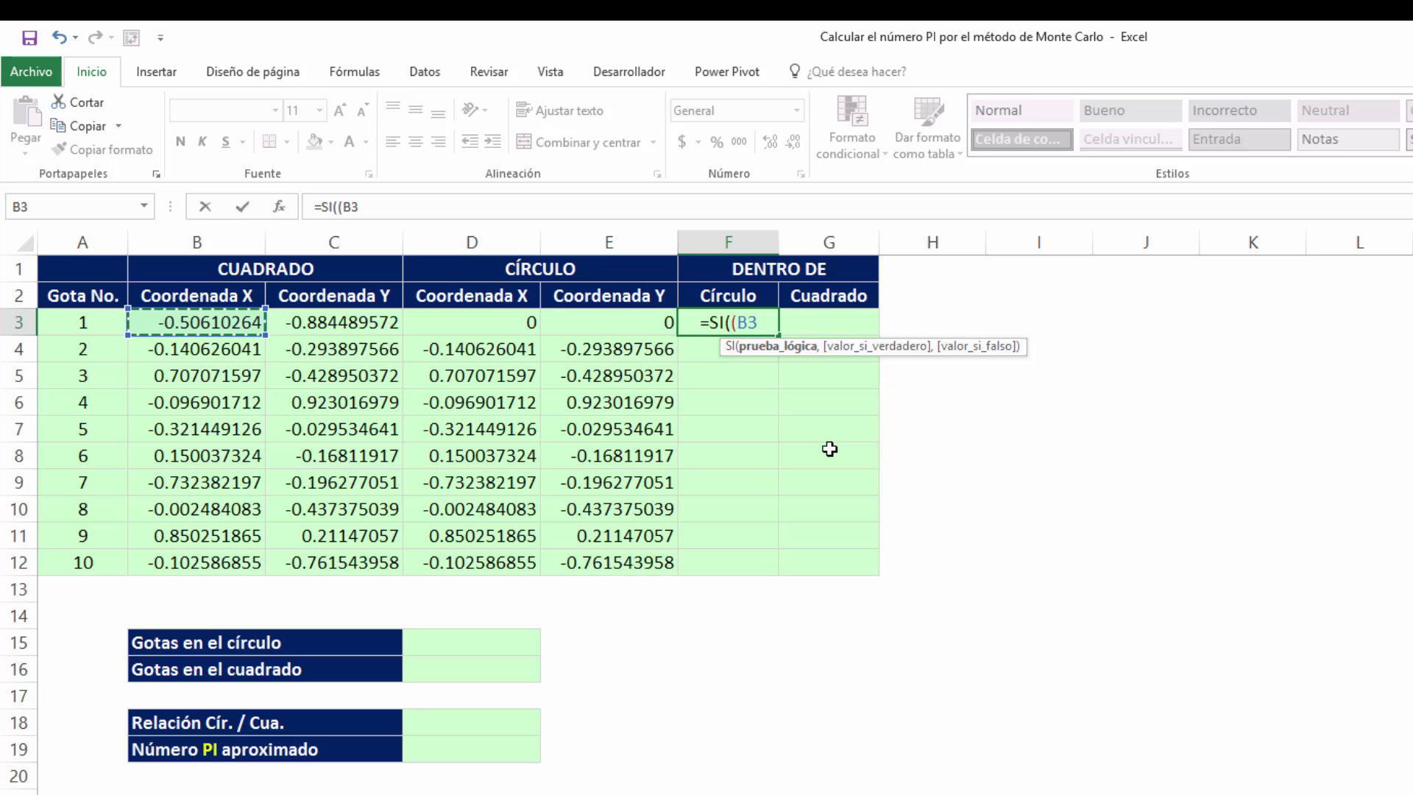
{"action": "type", "text": "^2"}
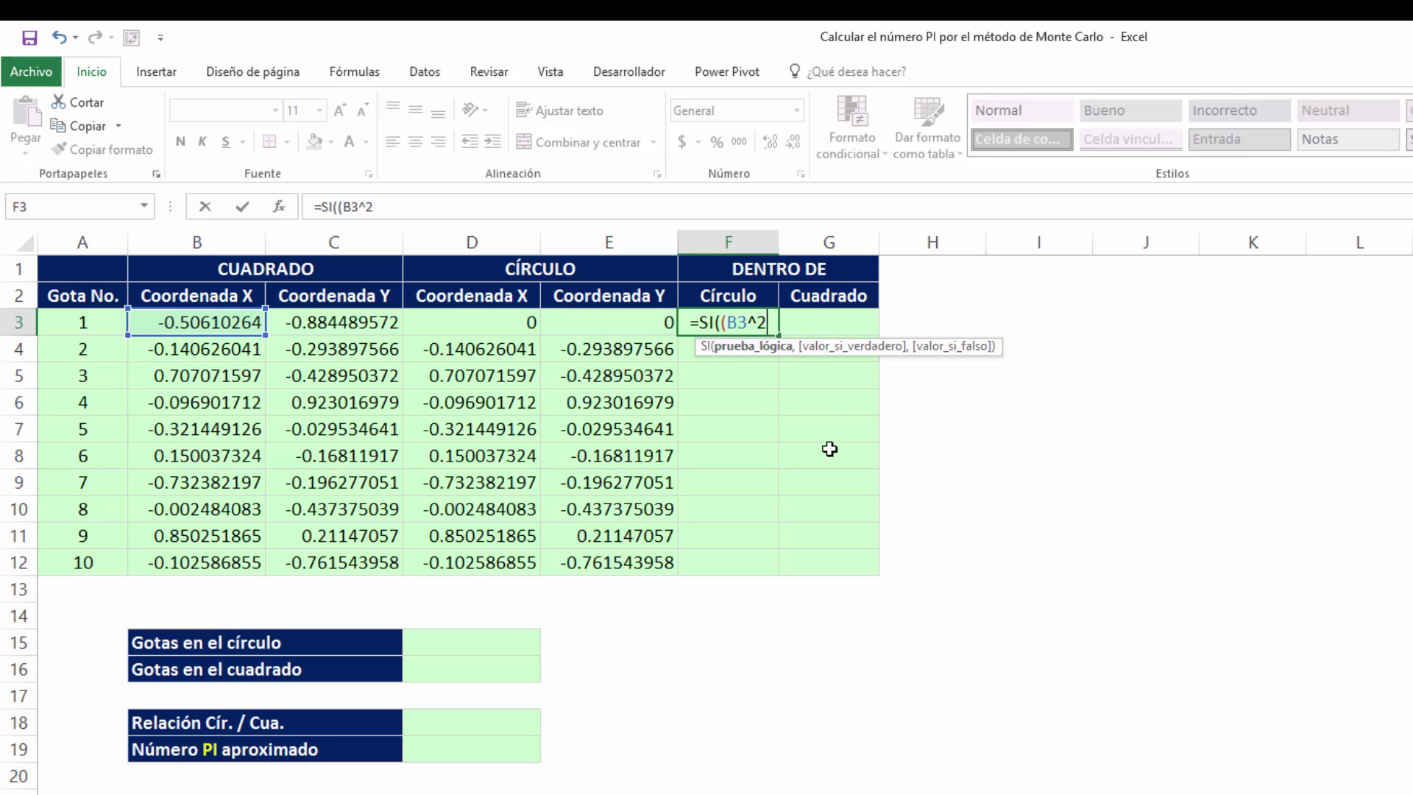
{"action": "type", "text": "+"}
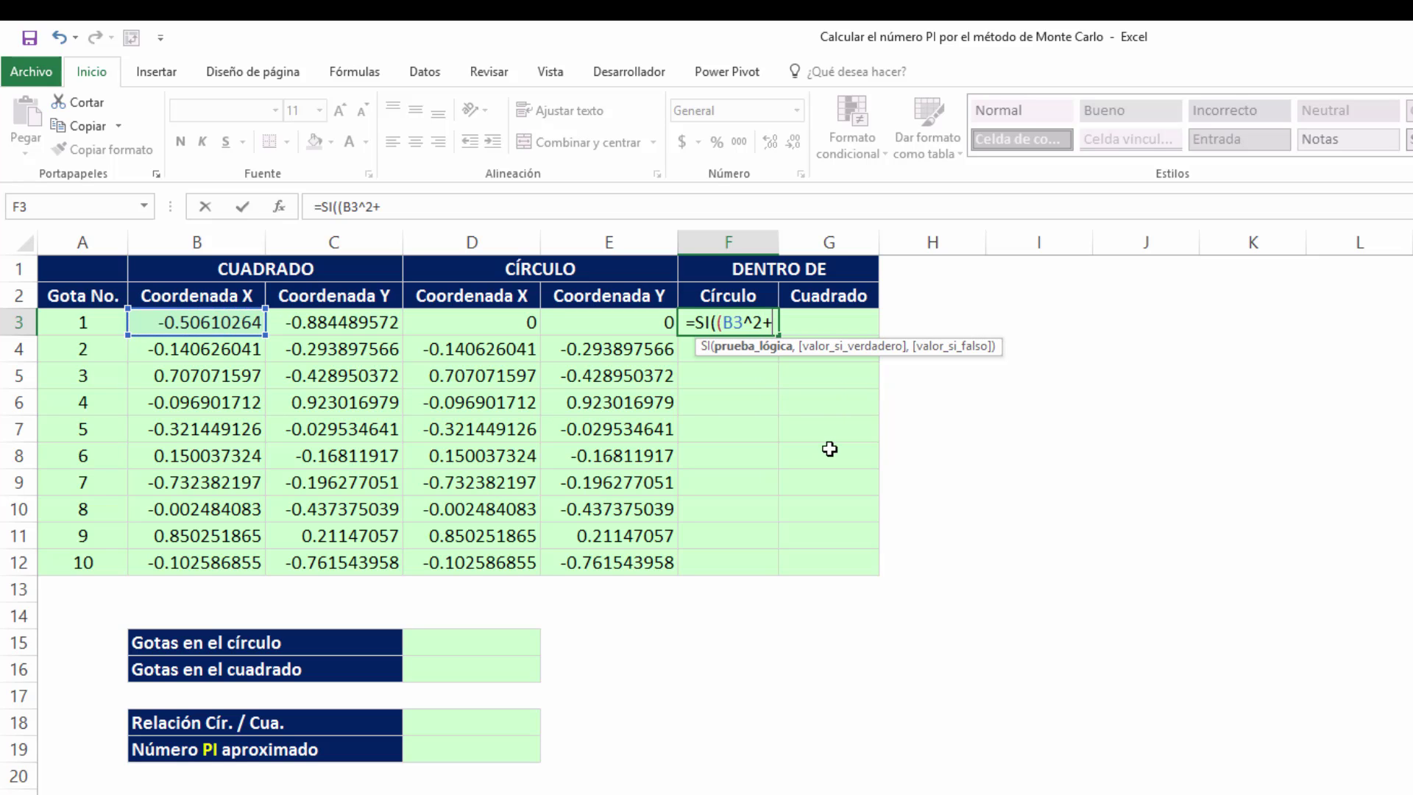
{"action": "left_click", "coordinate": [396, 321]}
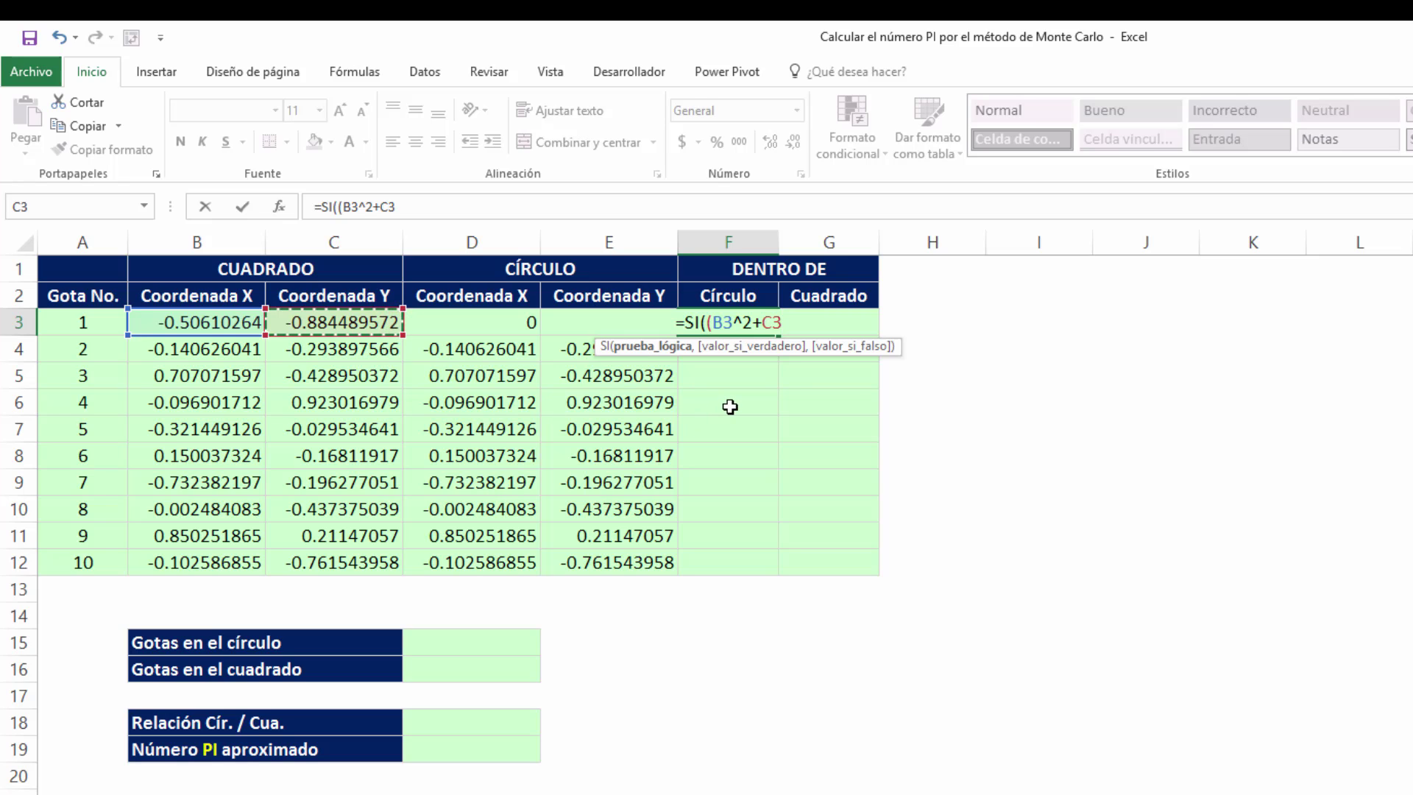
{"action": "type", "text": "^2"}
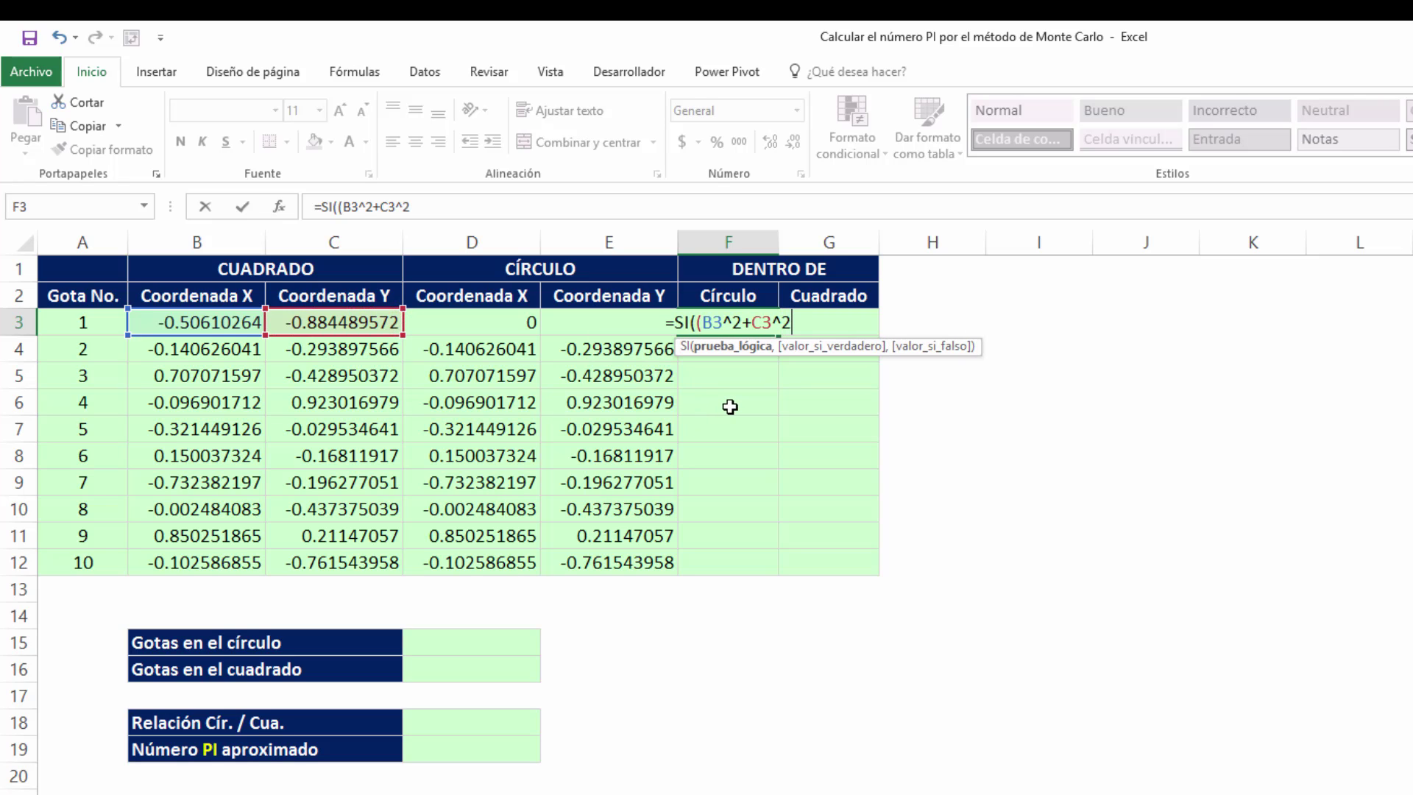
{"action": "type", "text": ")<"}
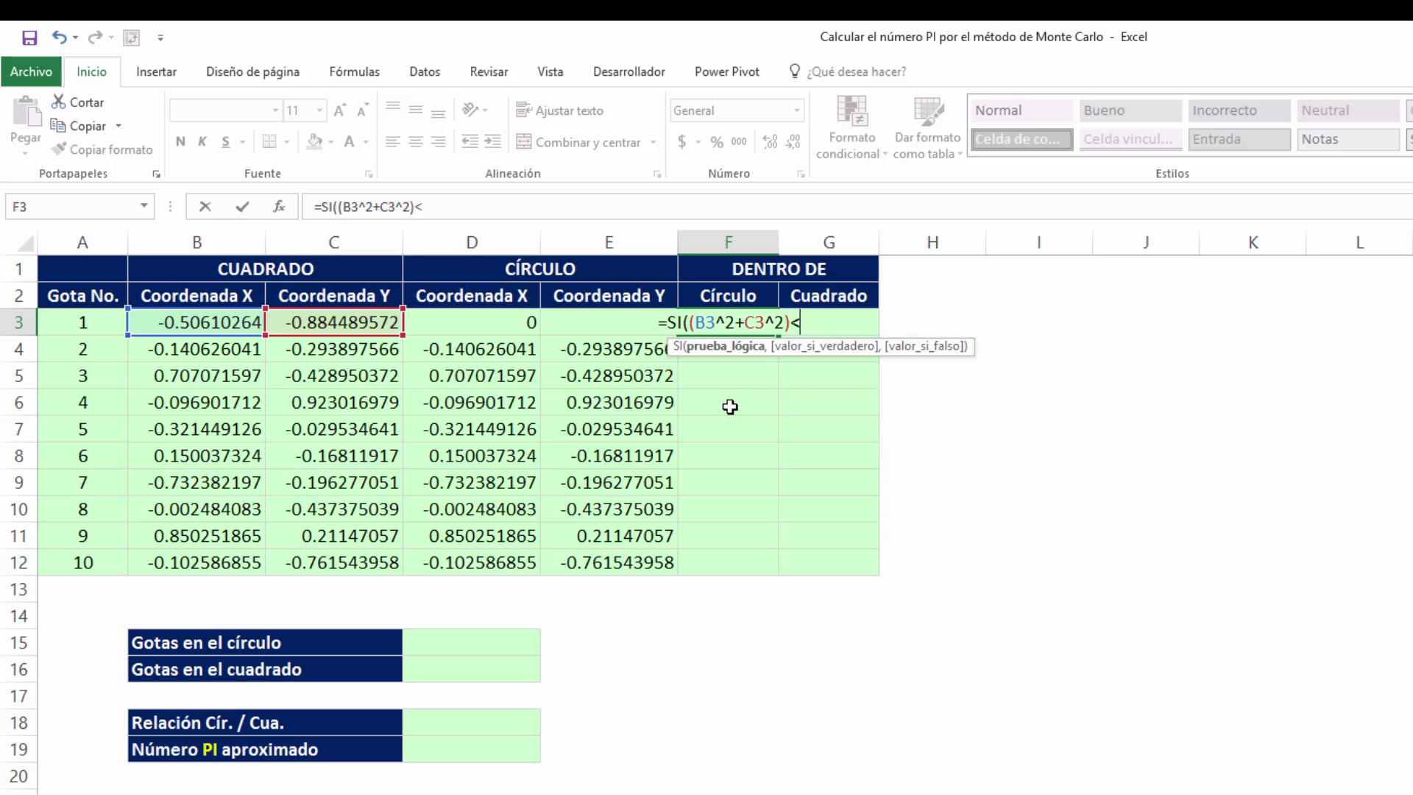
{"action": "type", "text": "1,"}
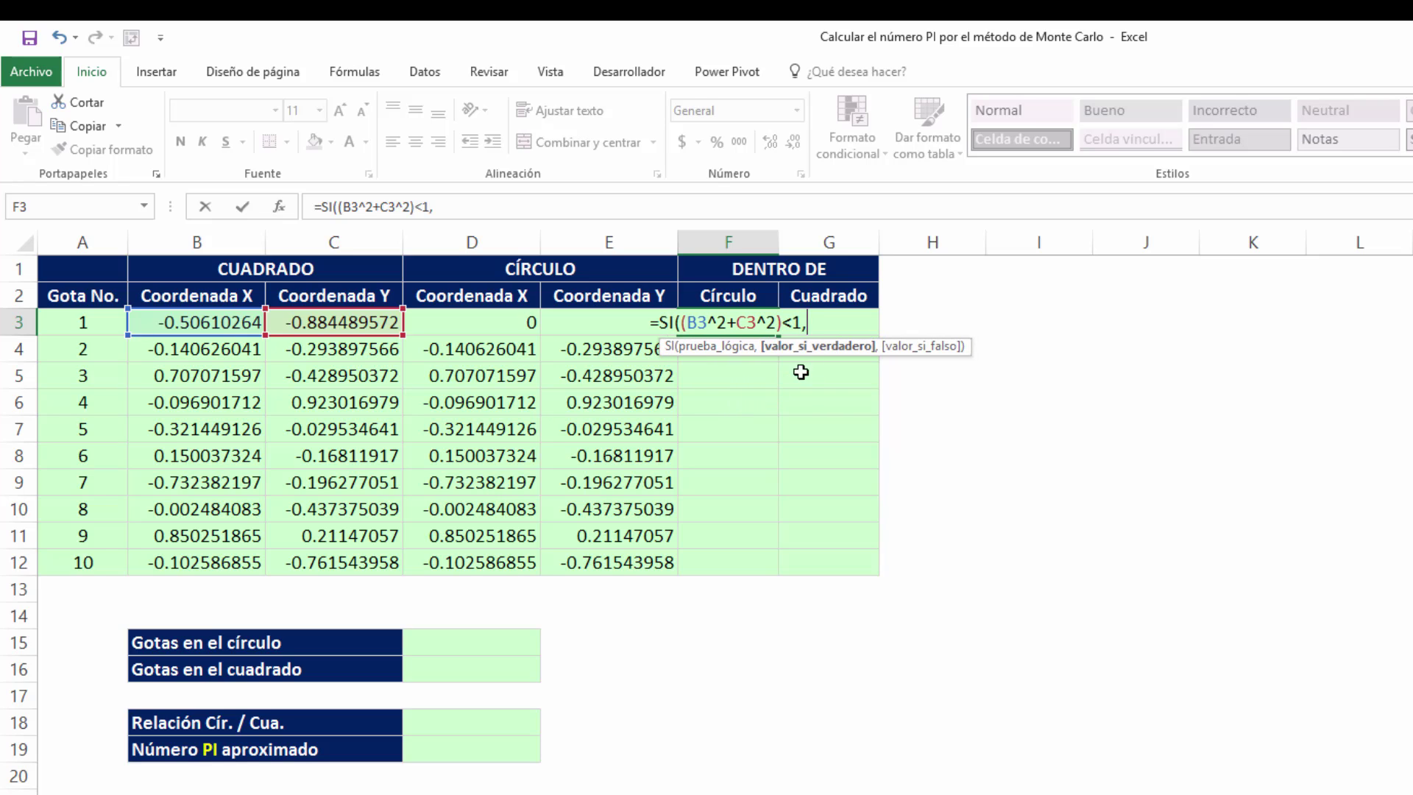
{"action": "type", "text": "1,"}
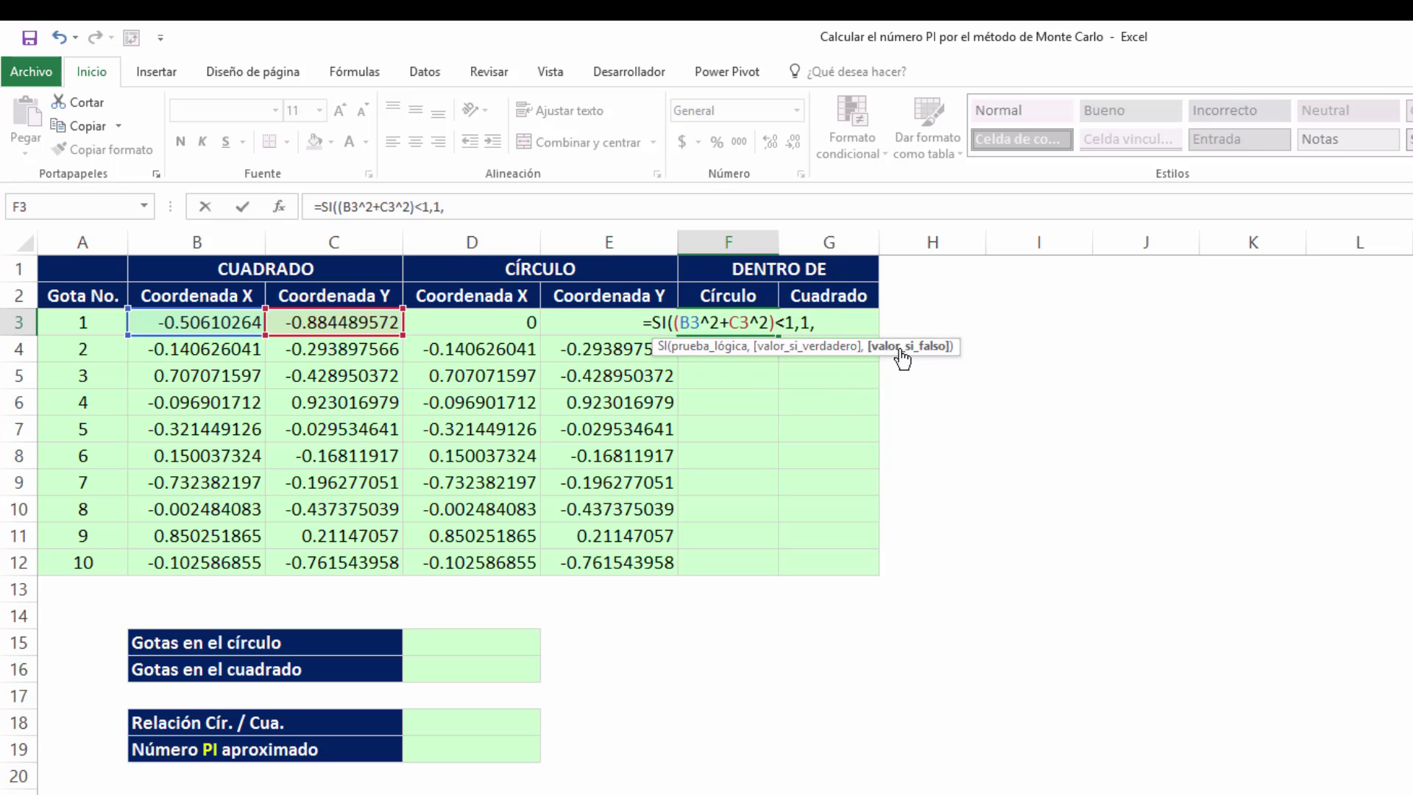
{"action": "type", "text": "0"}
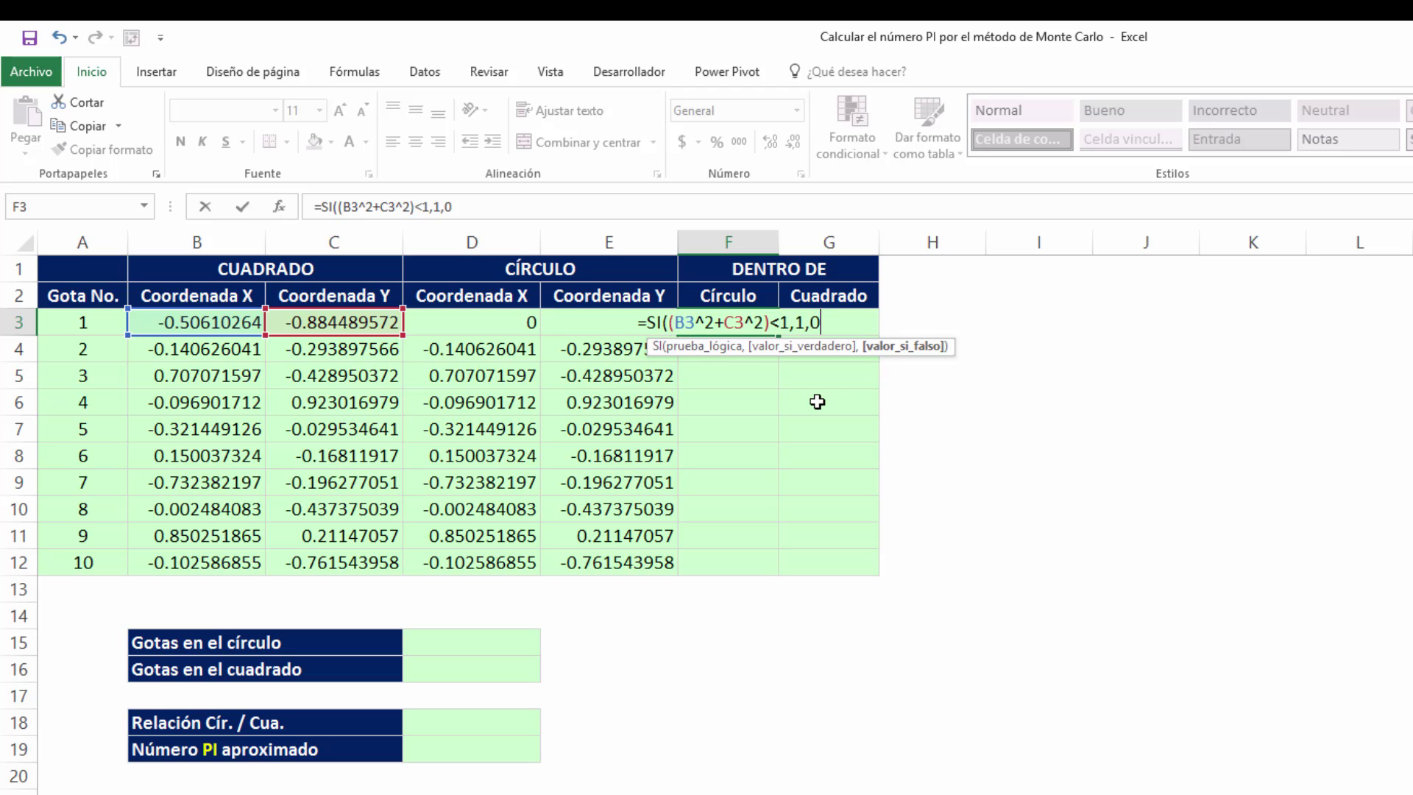
{"action": "type", "text": ")"}
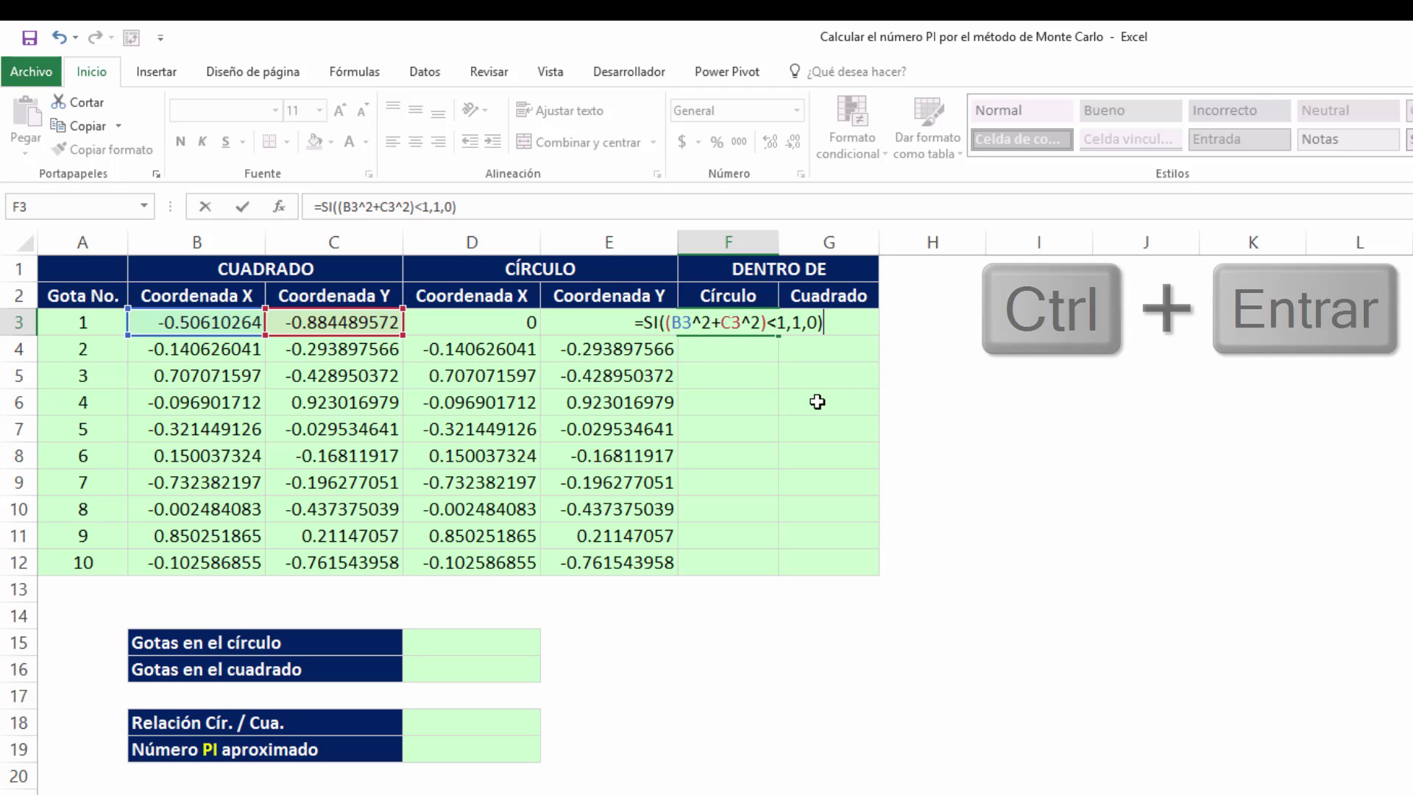
{"action": "key", "text": "ctrl+Return"}
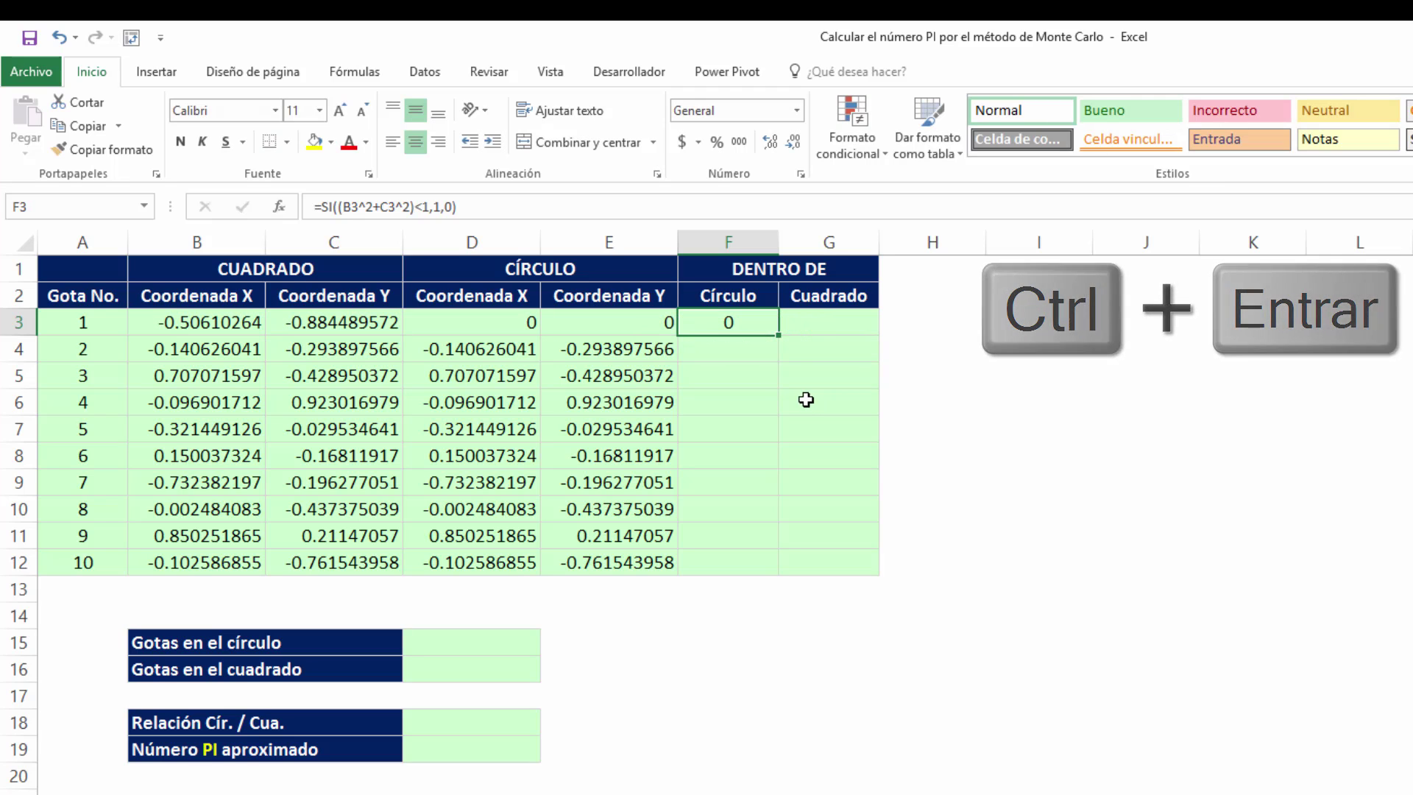
{"action": "left_click_drag", "start_coordinate": [778, 336], "coordinate": [751, 570]}
{"action": "left_click", "coordinate": [755, 632]}
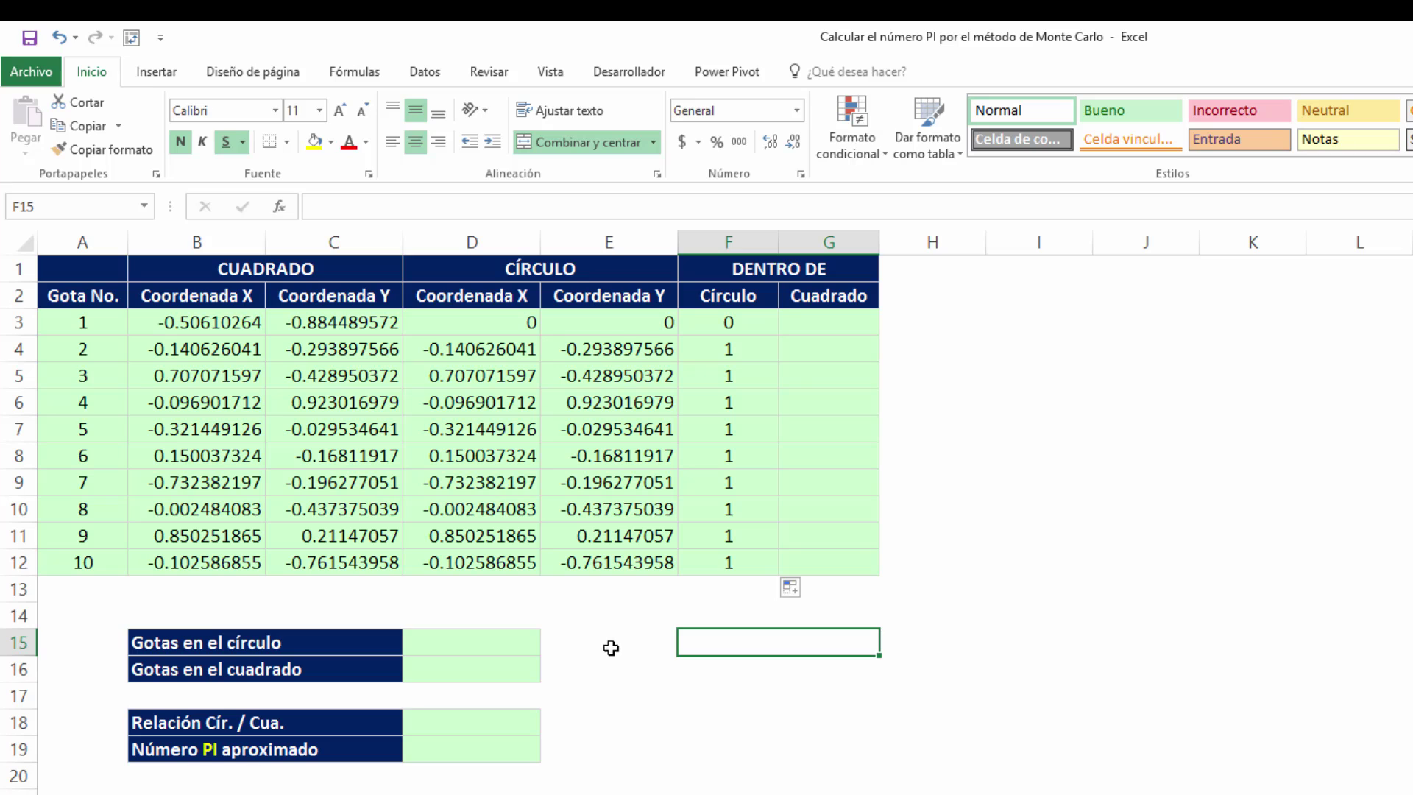
Enter =SI((B3^2+C3^2)<1,1,1) in G3 to flag drops inside the square and fill it down through row 12
{"action": "left_click", "coordinate": [820, 324]}
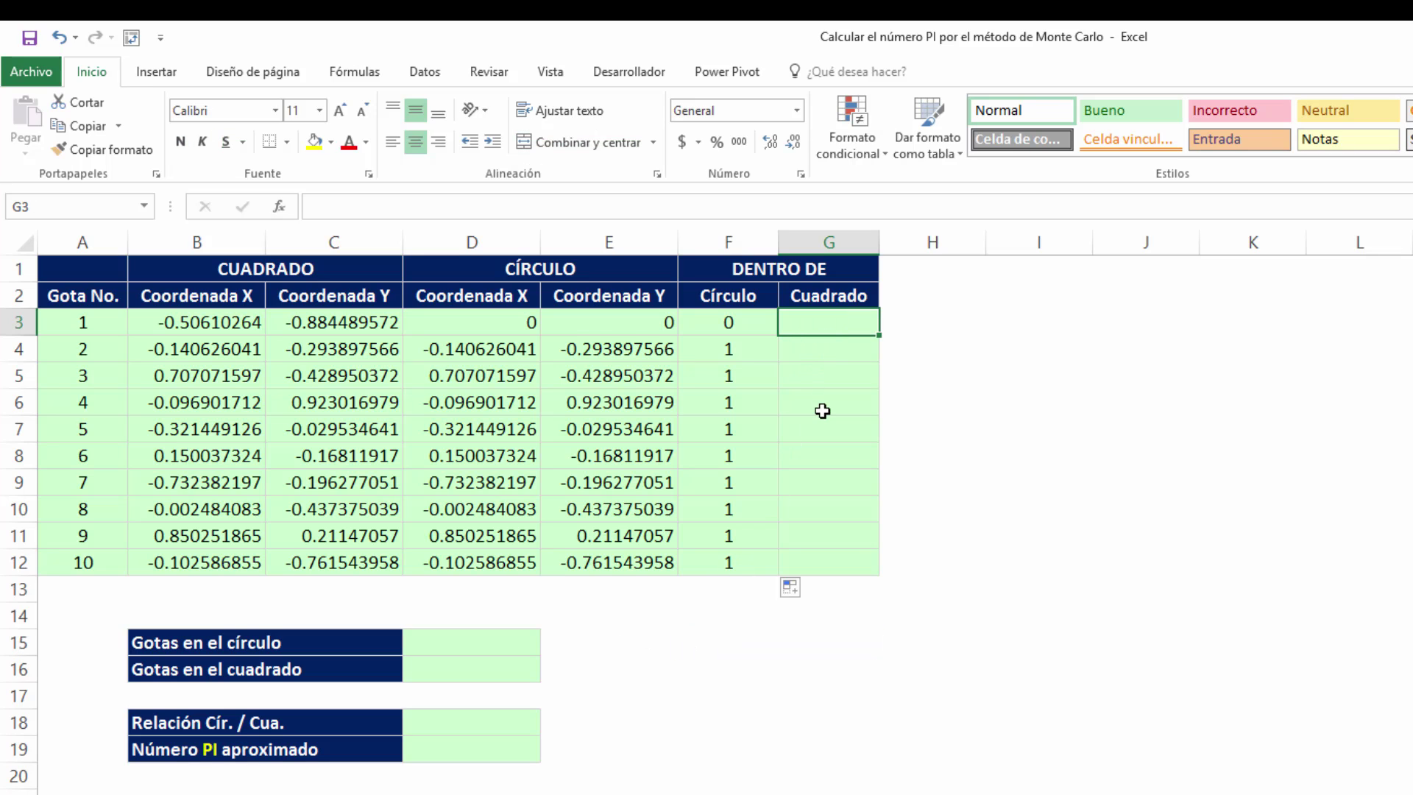
{"action": "type", "text": "="}
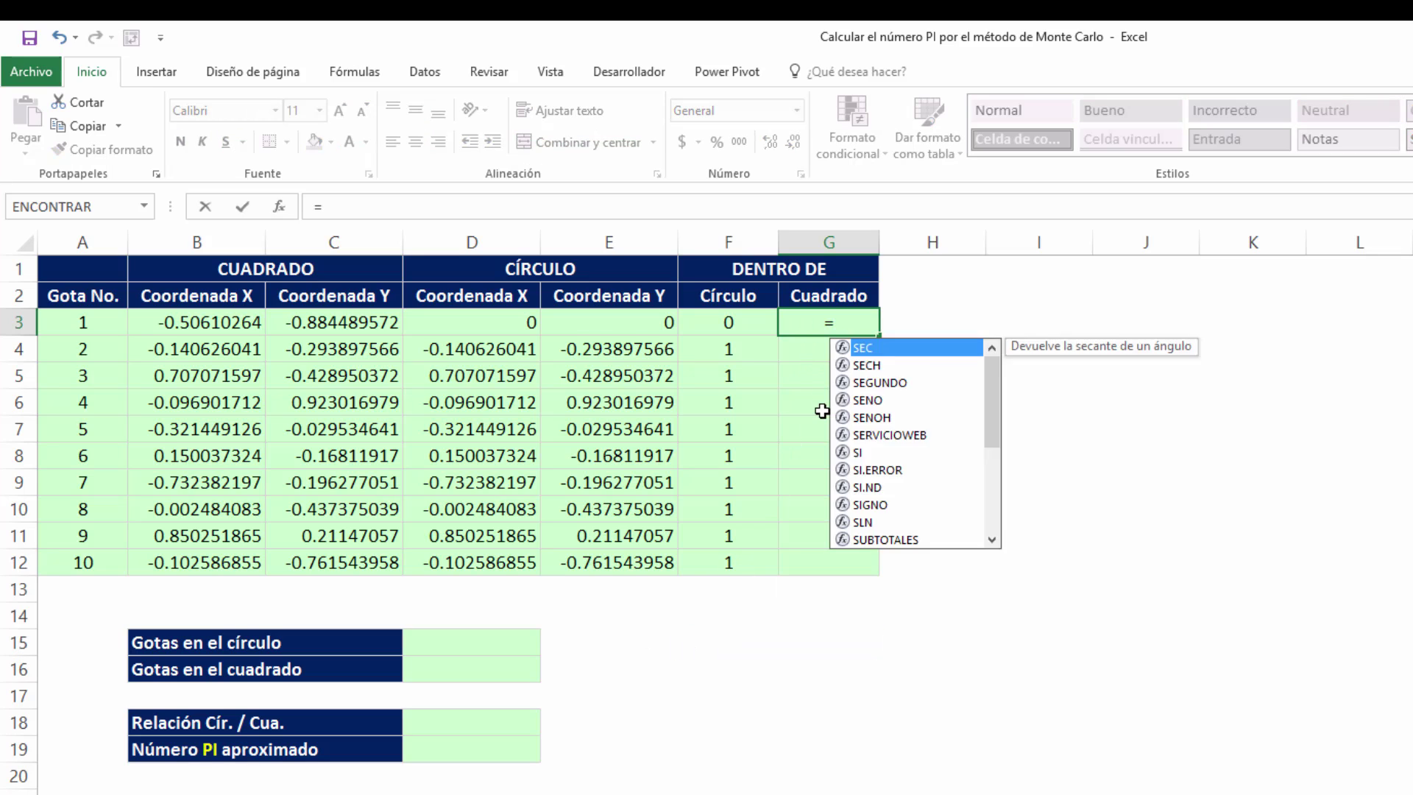
{"action": "type", "text": "SI(("}
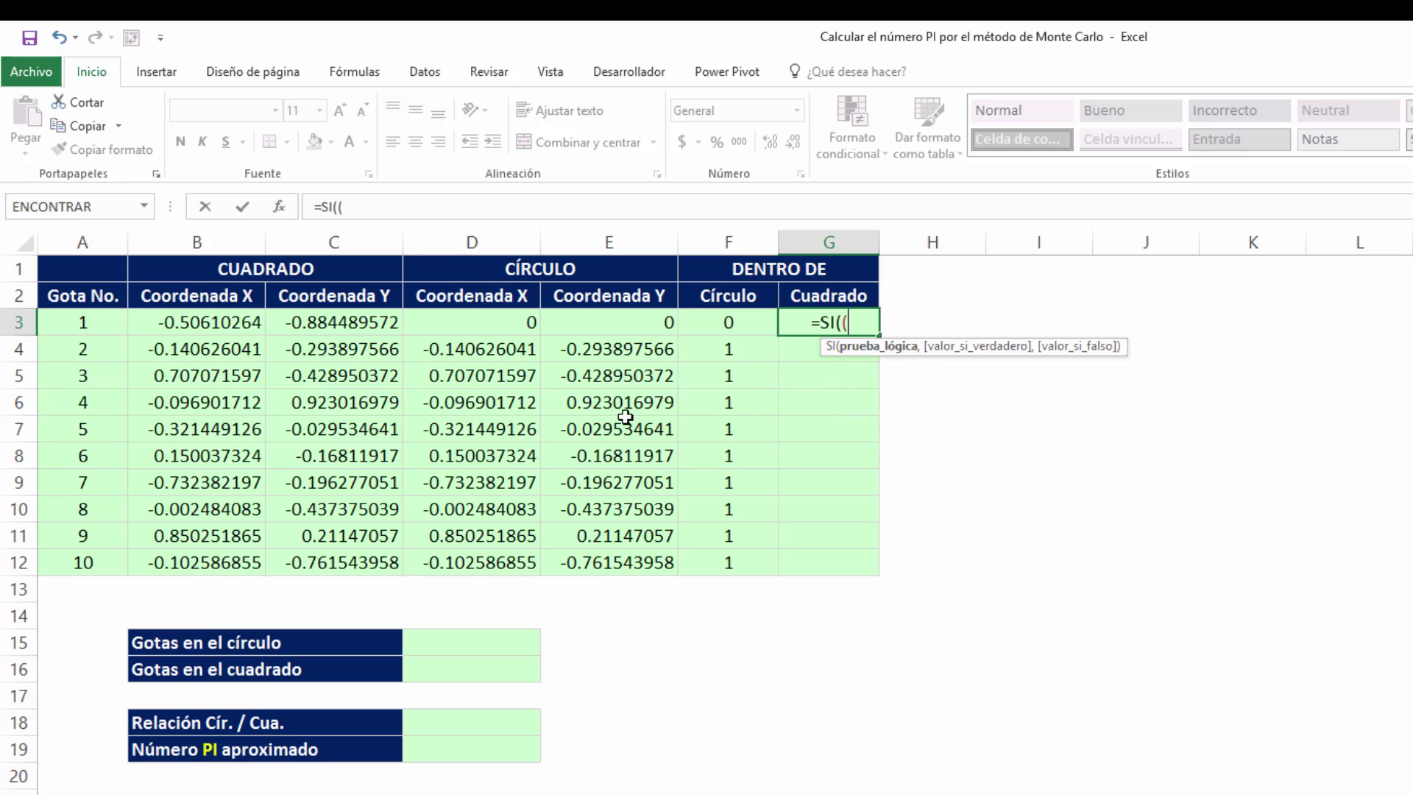
{"action": "left_click", "coordinate": [252, 323]}
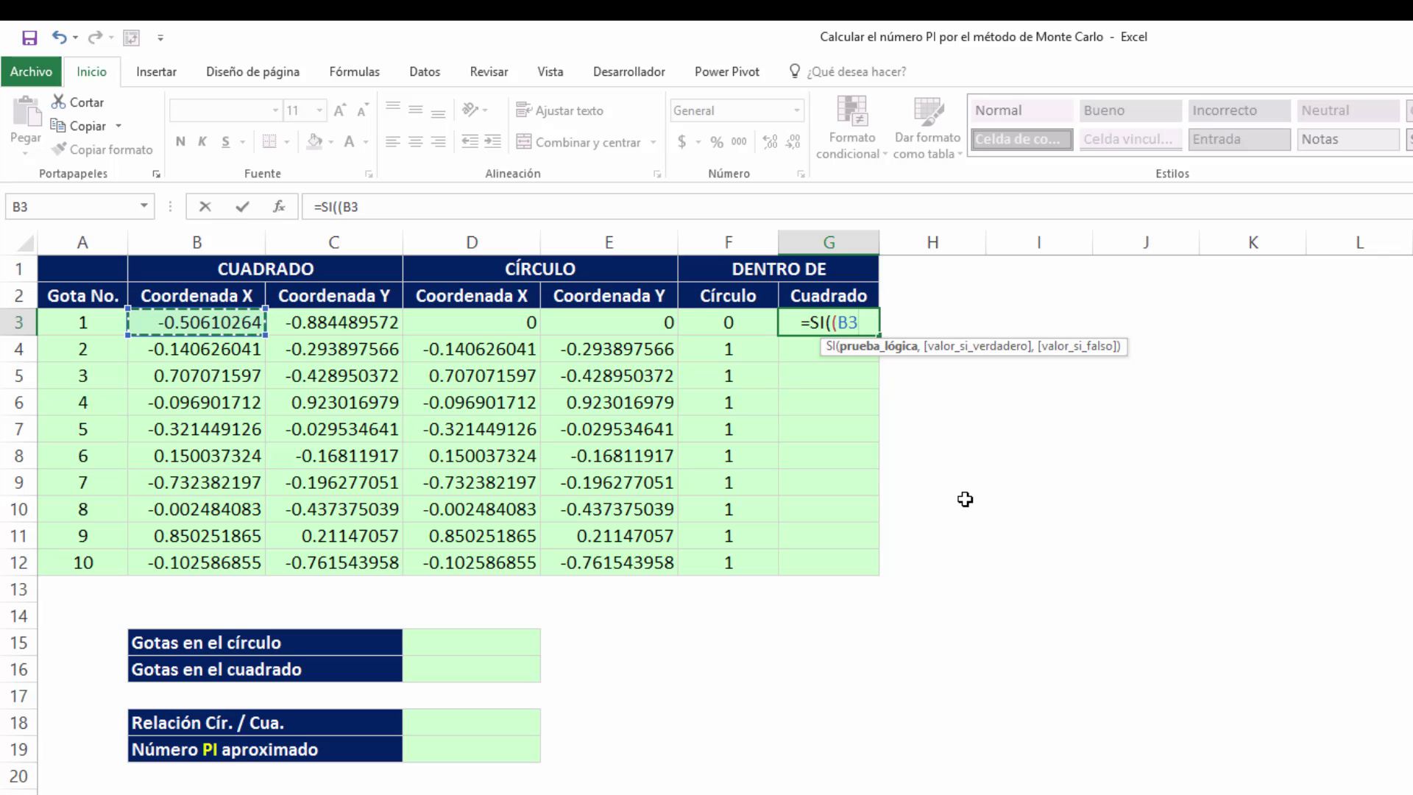
{"action": "type", "text": "^"}
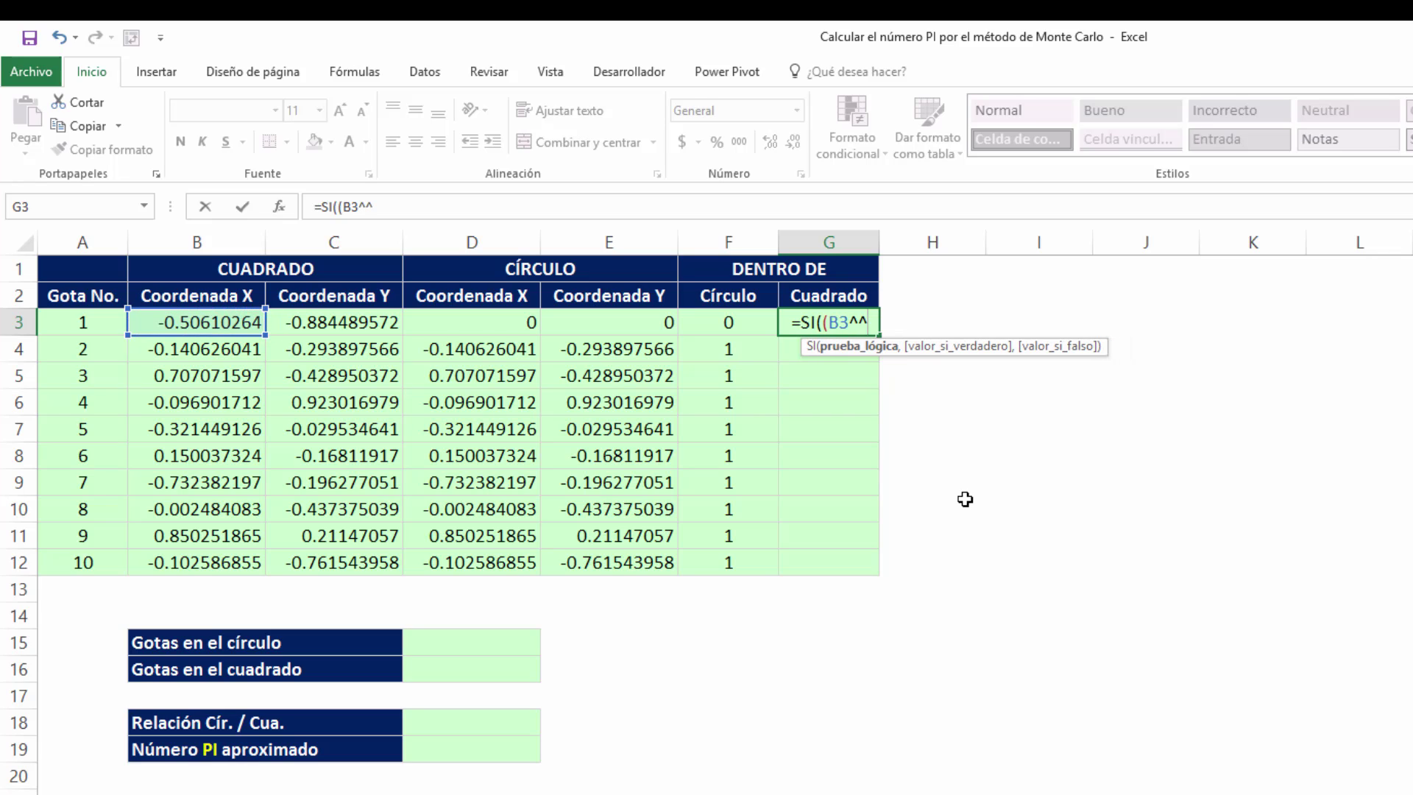
{"action": "key", "text": "BackSpace"}
{"action": "type", "text": "2+"}
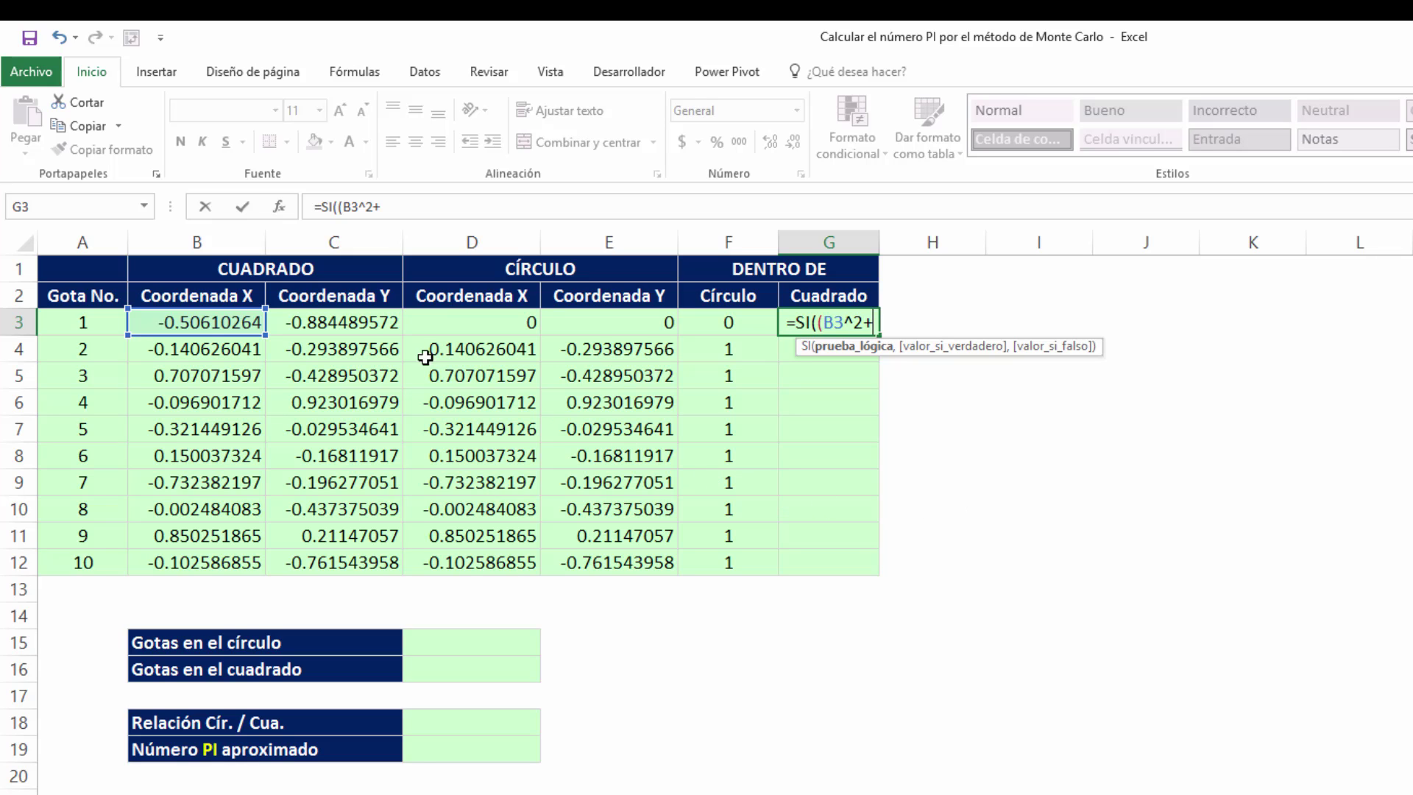
{"action": "left_click", "coordinate": [388, 322]}
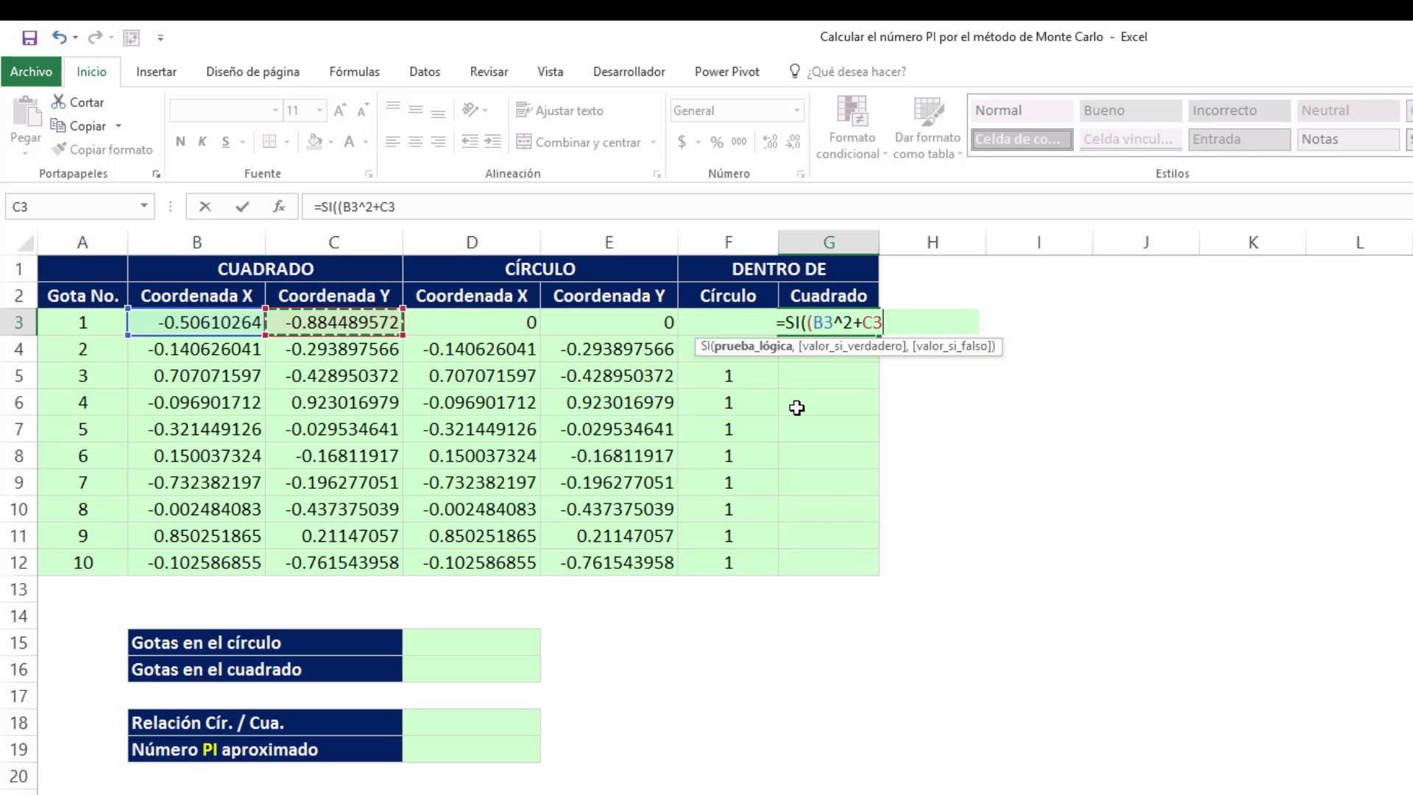
{"action": "type", "text": "^^"}
{"action": "key", "text": "BackSpace"}
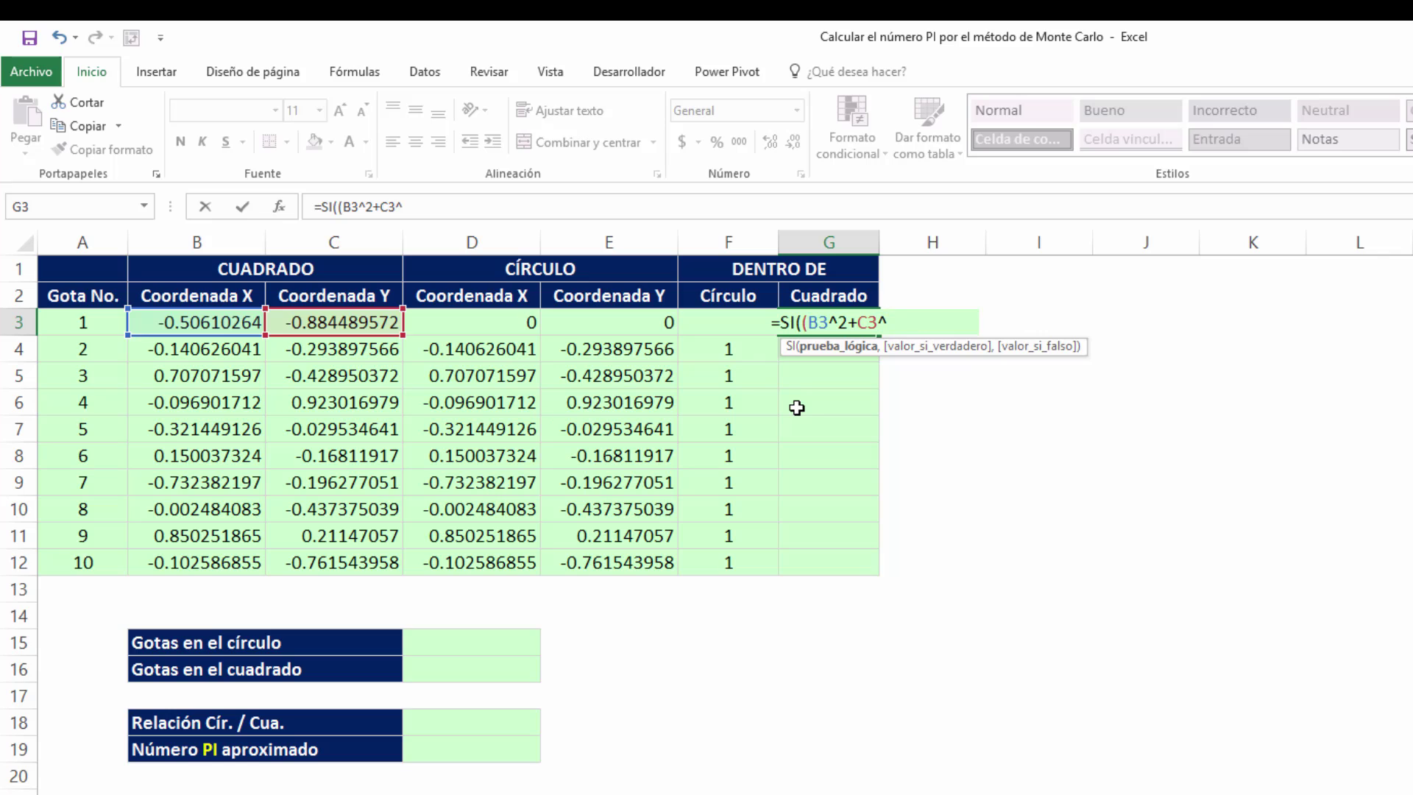
{"action": "type", "text": "2)<1,"}
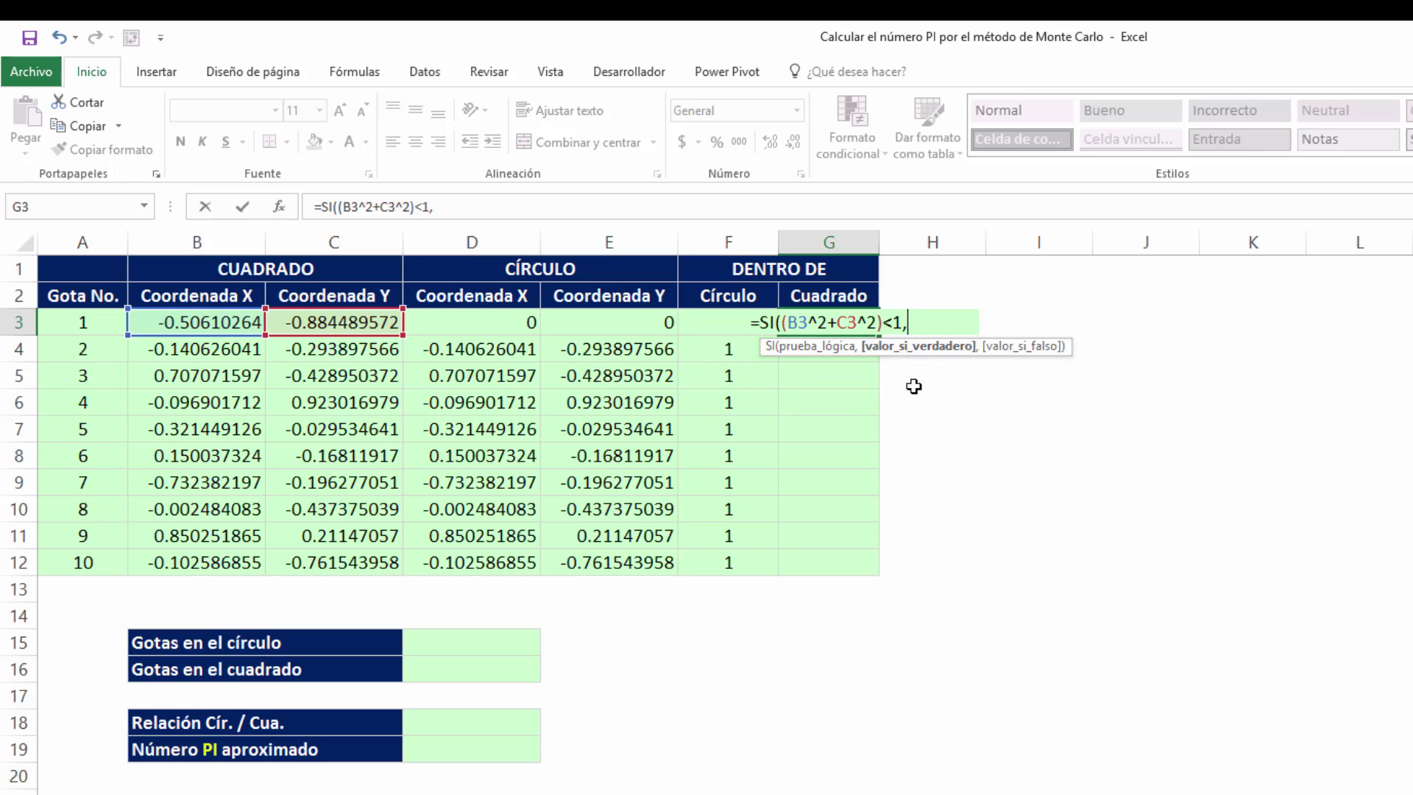
{"action": "type", "text": "1,"}
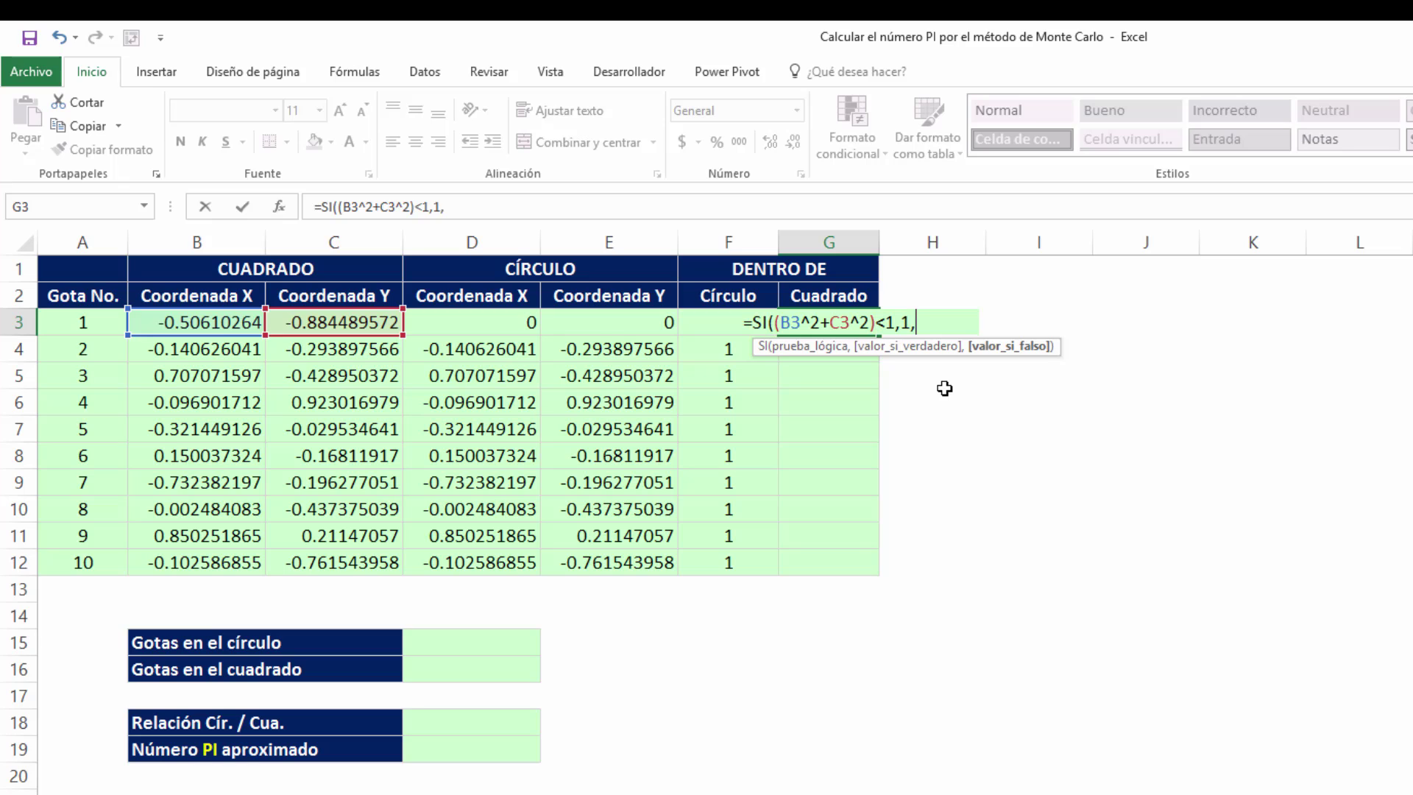
{"action": "type", "text": "1)"}
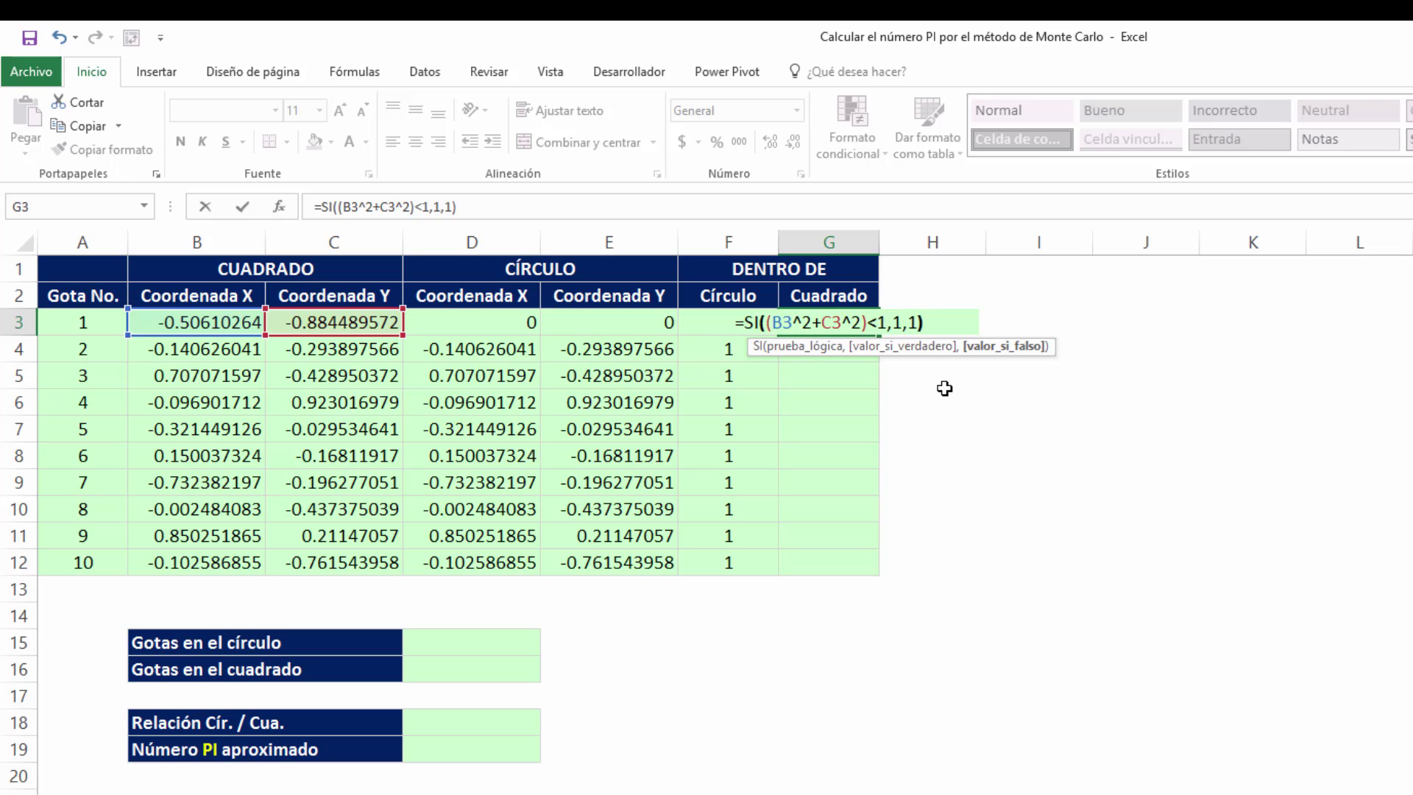
{"action": "key", "text": "ctrl+Return"}
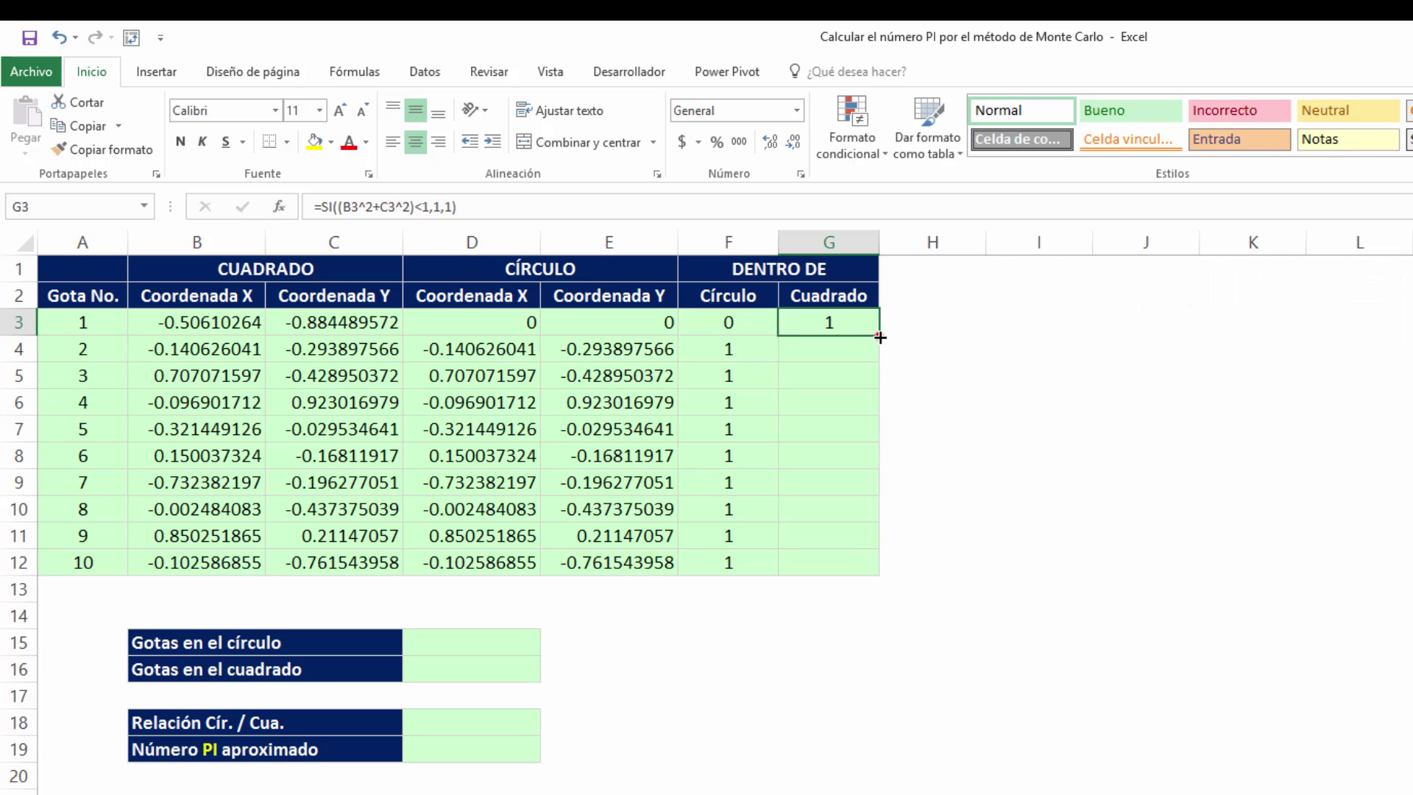
{"action": "left_click_drag", "start_coordinate": [881, 338], "coordinate": [857, 575]}
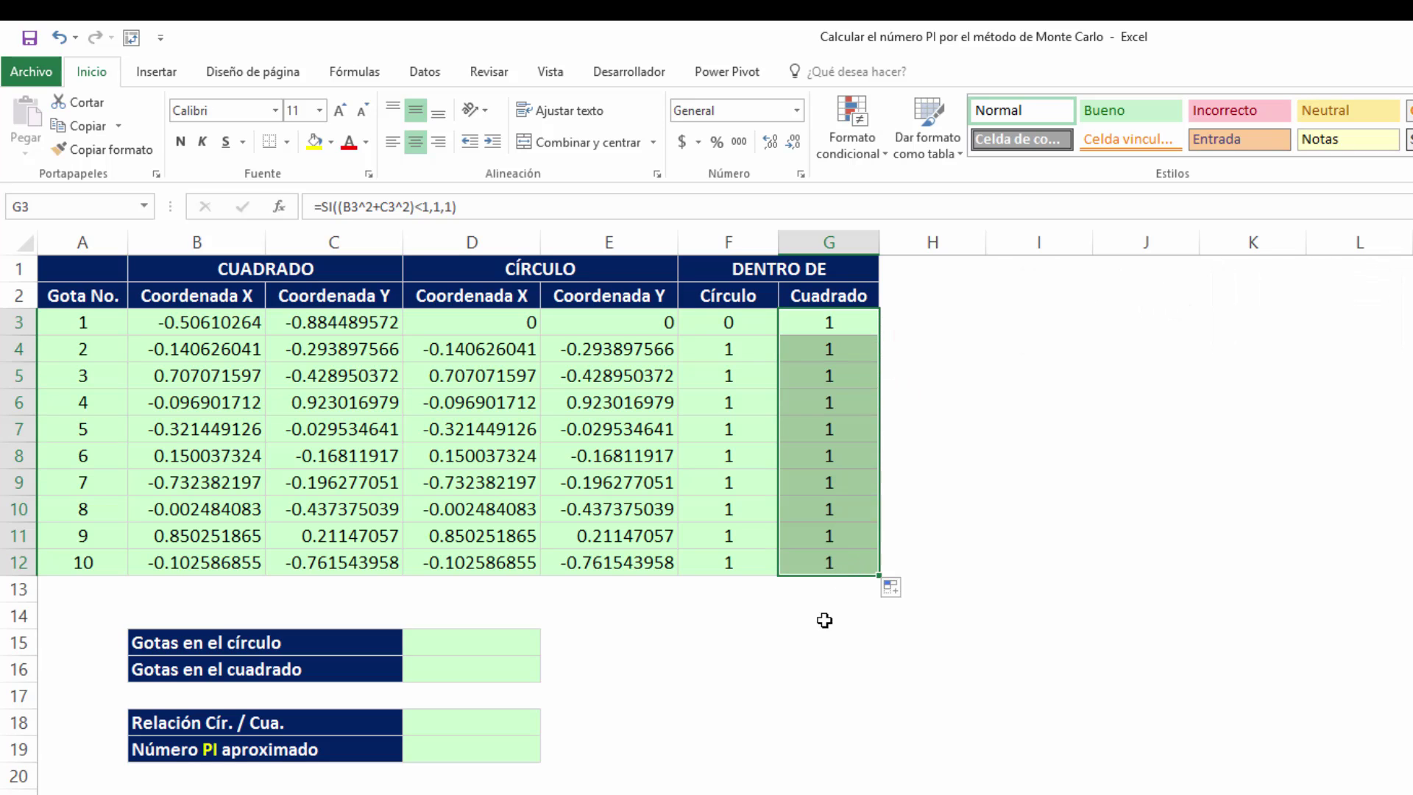
{"action": "left_click", "coordinate": [749, 641]}
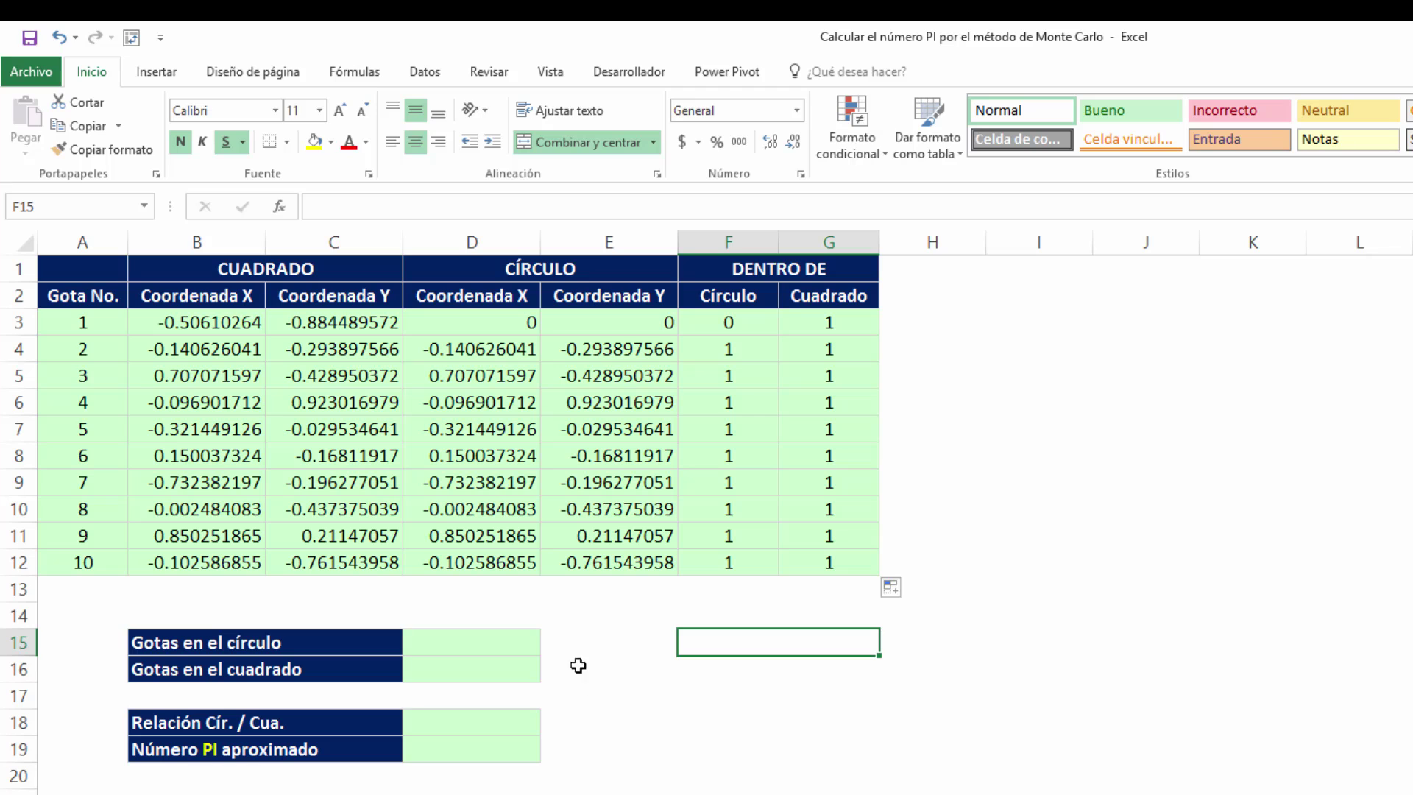
Total the drops in the circle in cell D15 with a SUMA formula over F3:F12
{"action": "left_click", "coordinate": [524, 639]}
{"action": "type", "text": "=suma"}
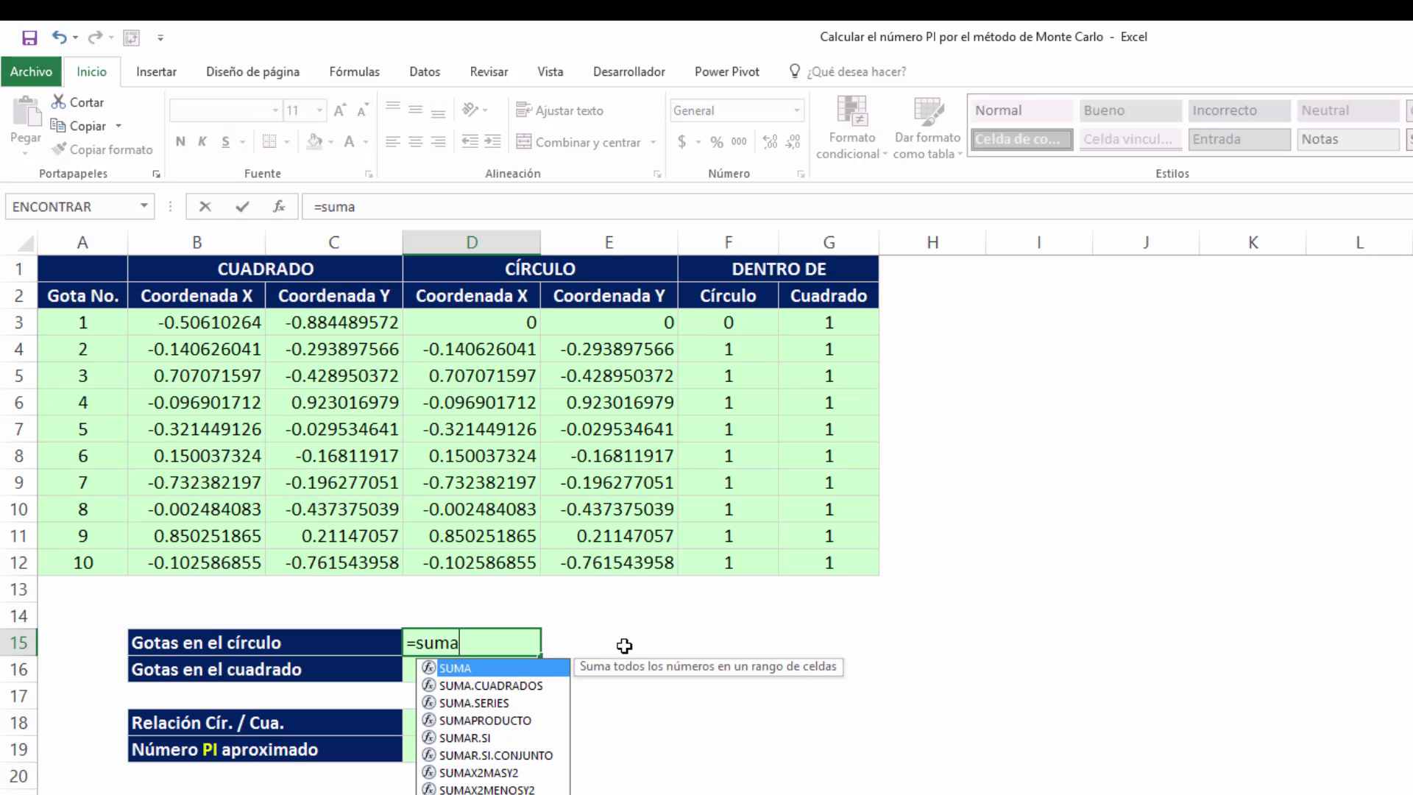
{"action": "key", "text": "Tab"}
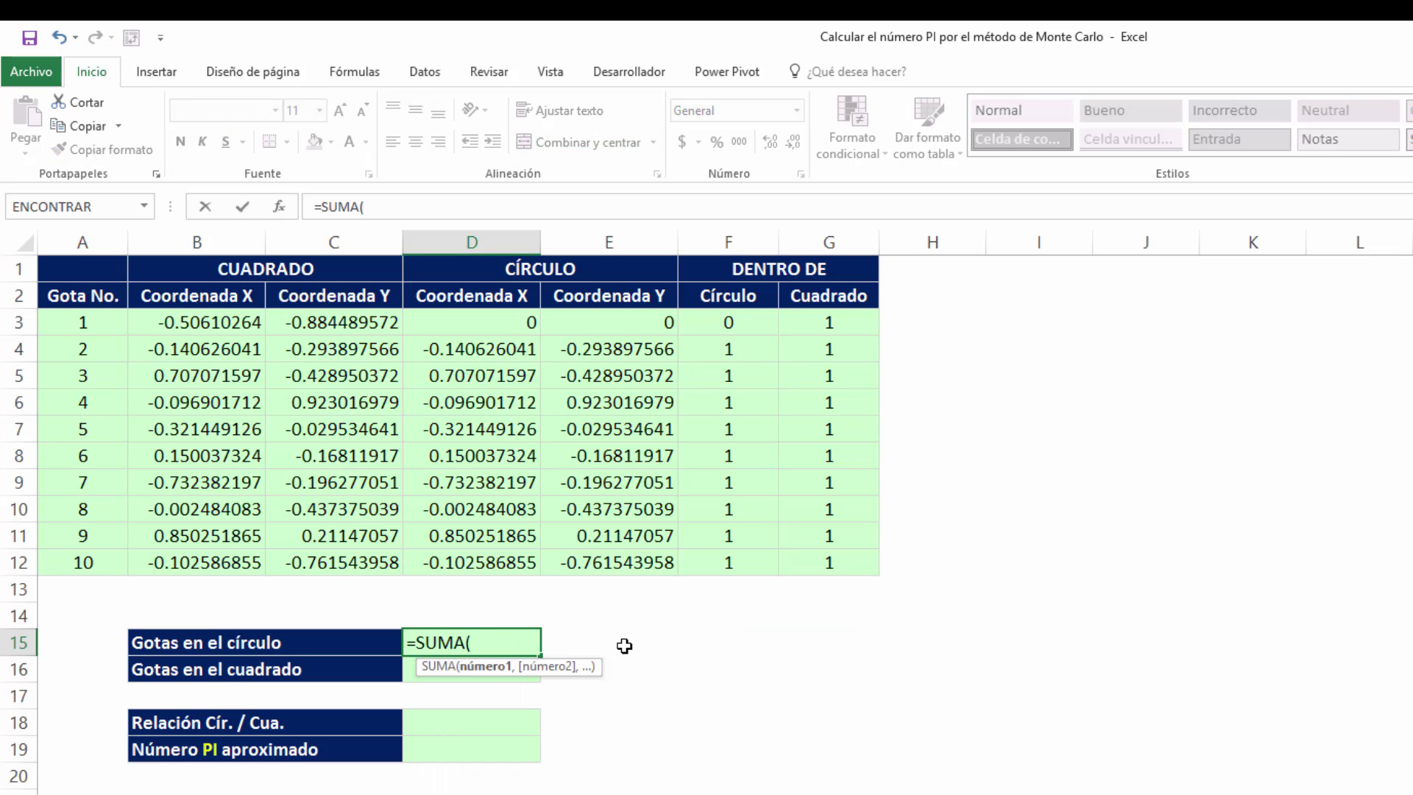
{"action": "left_click_drag", "start_coordinate": [740, 321], "coordinate": [750, 564]}
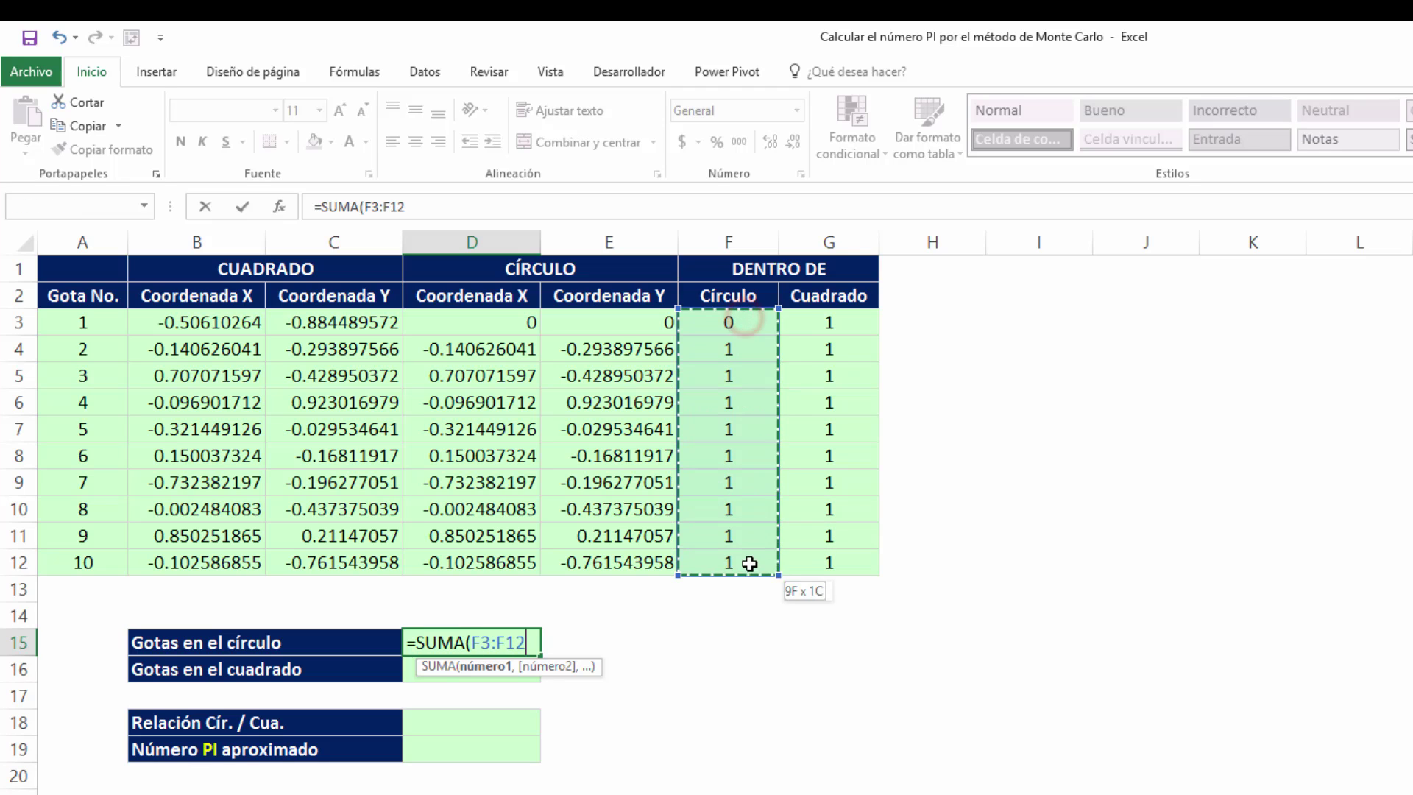
{"action": "key", "text": "Return"}
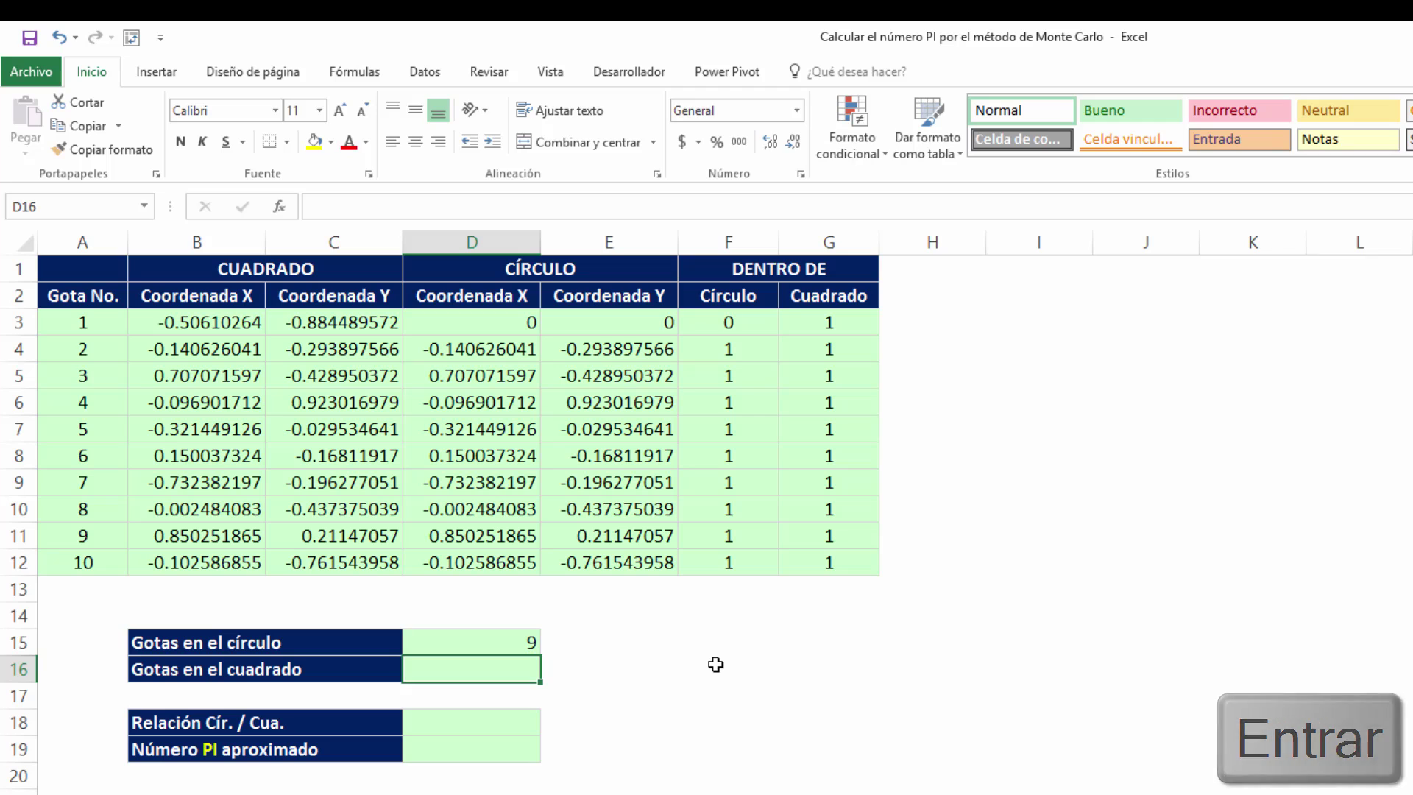
Total the drops in the square in cell D16 with a SUMA formula over G3:G12
{"action": "type", "text": "=suma"}
{"action": "key", "text": "Tab"}
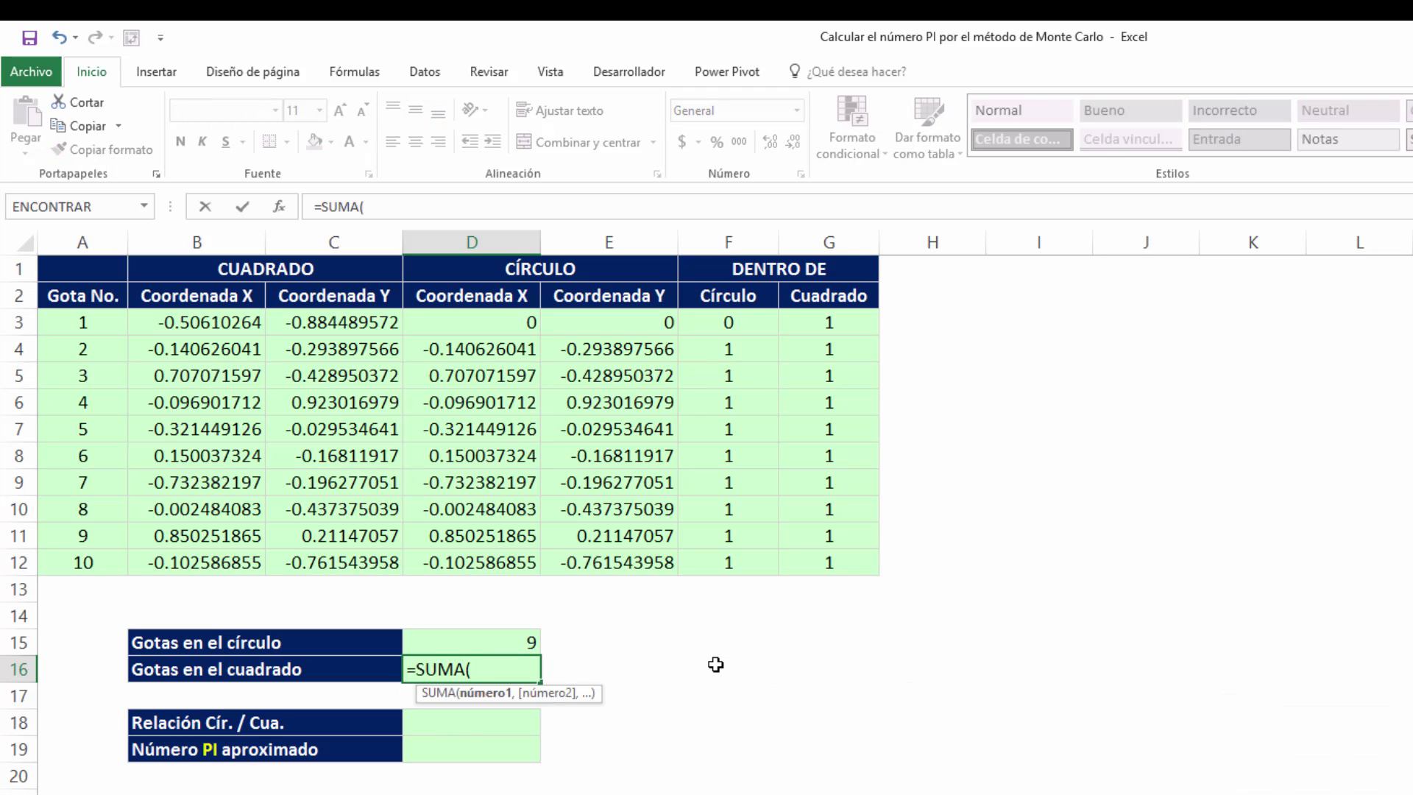
{"action": "left_click_drag", "start_coordinate": [823, 324], "coordinate": [826, 562]}
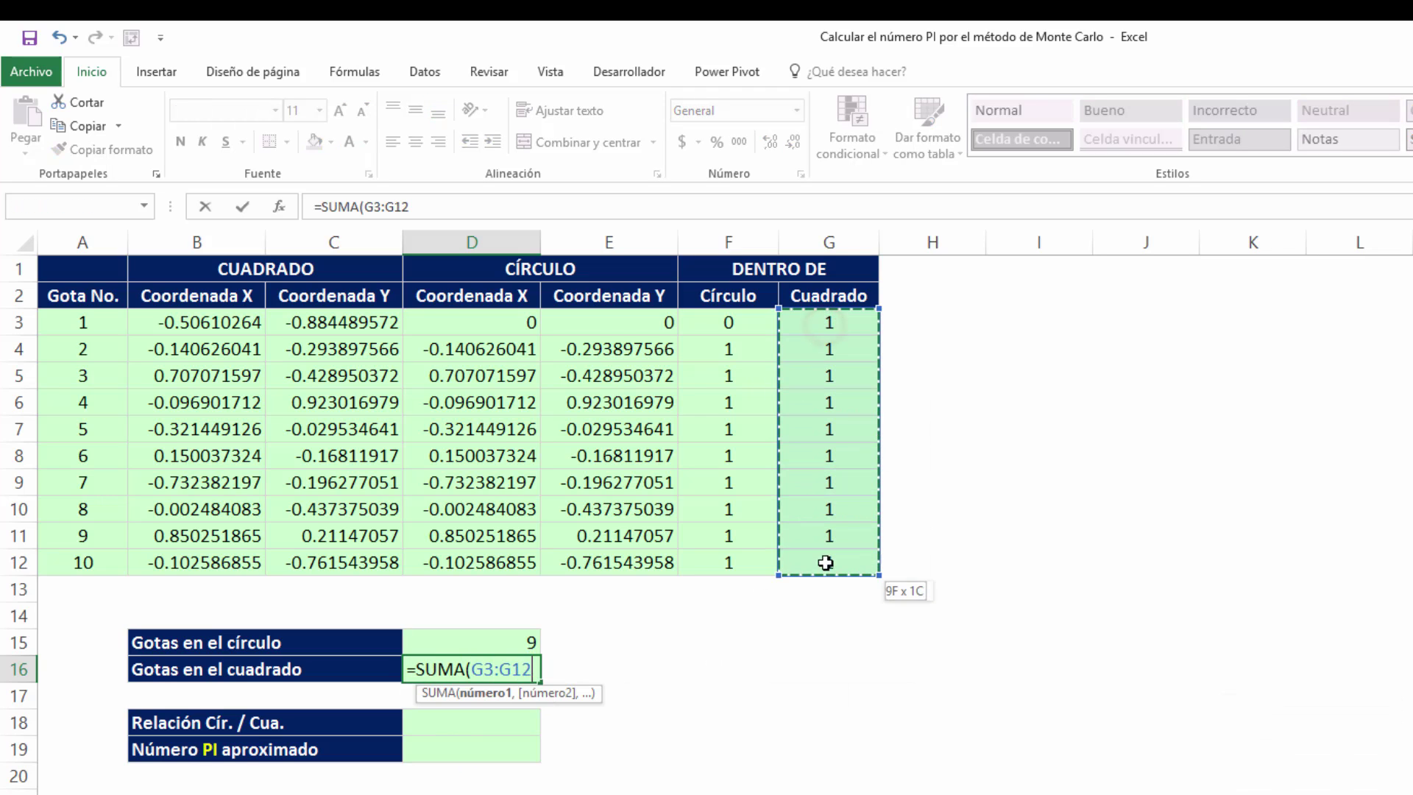
{"action": "type", "text": ")"}
{"action": "key", "text": "Return"}
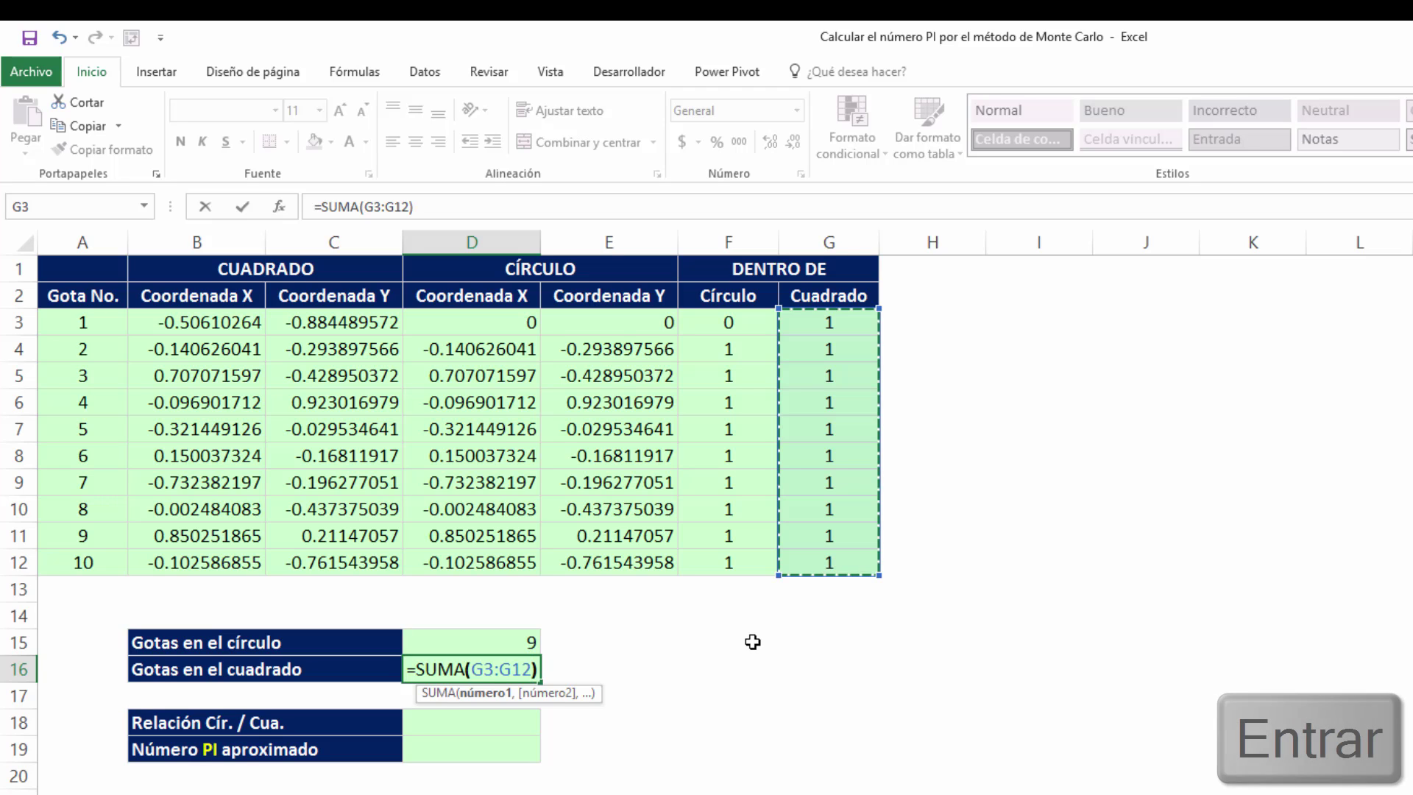
Calculate the circle-to-square ratio in cell D18 with the formula =D15/D16
{"action": "key", "text": "Return"}
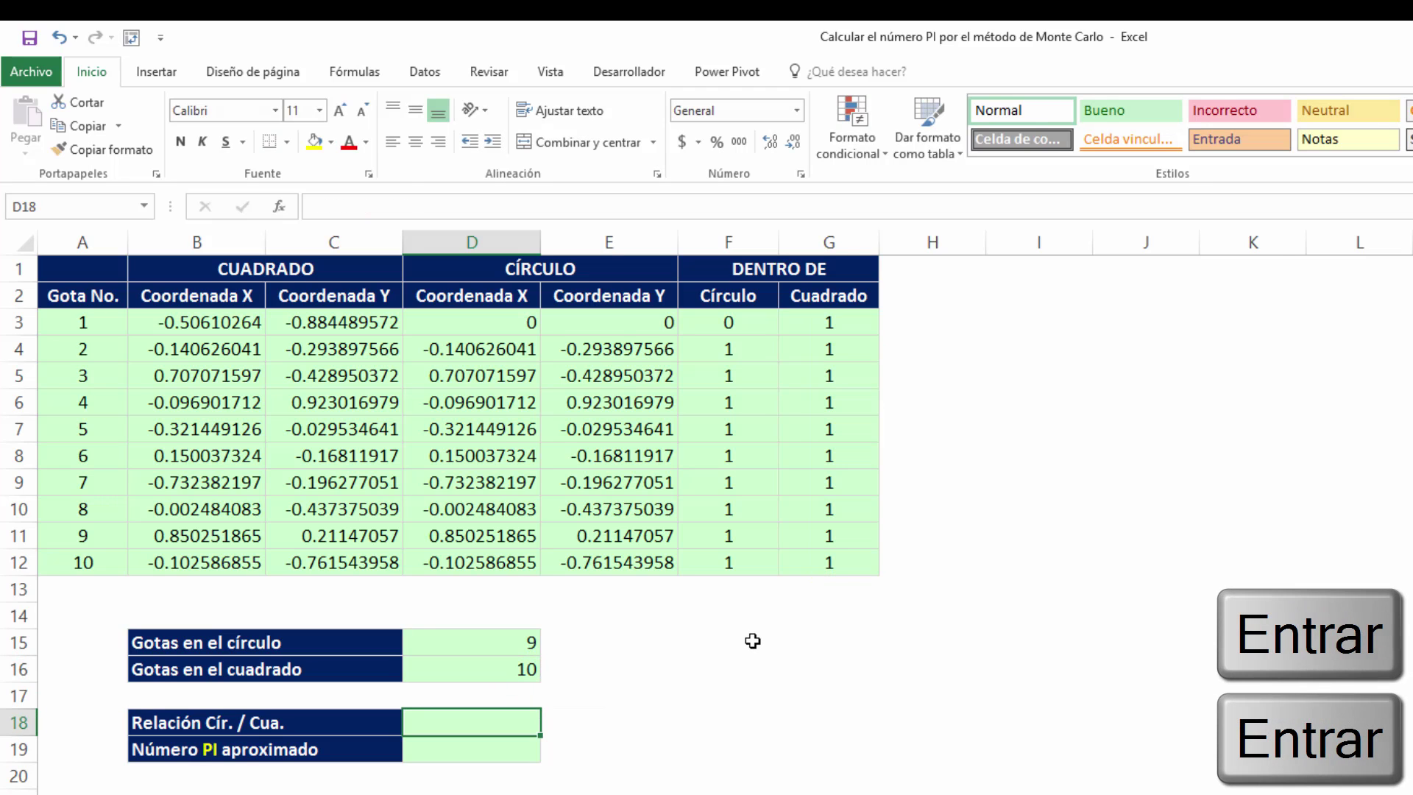
{"action": "type", "text": "="}
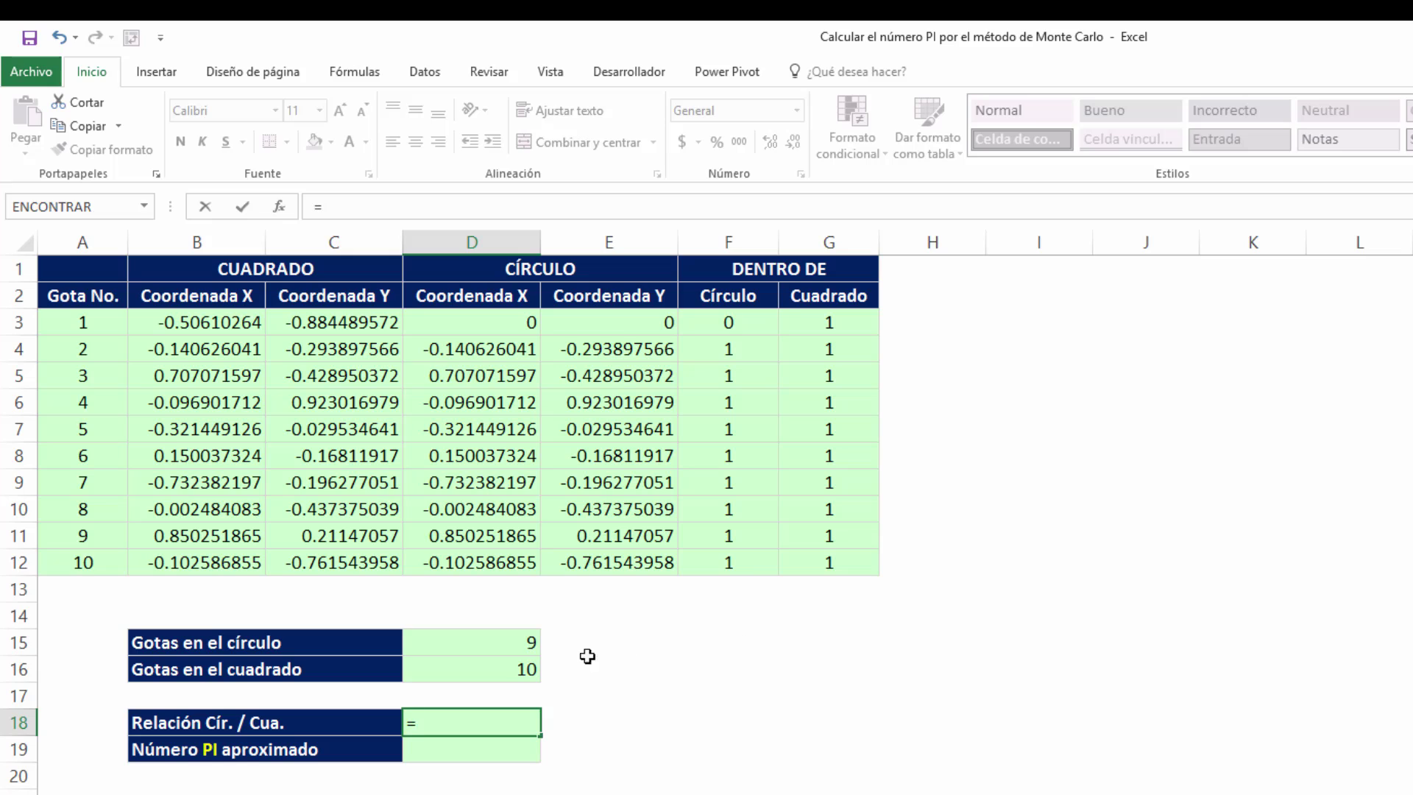
{"action": "left_click", "coordinate": [527, 641]}
{"action": "type", "text": "/"}
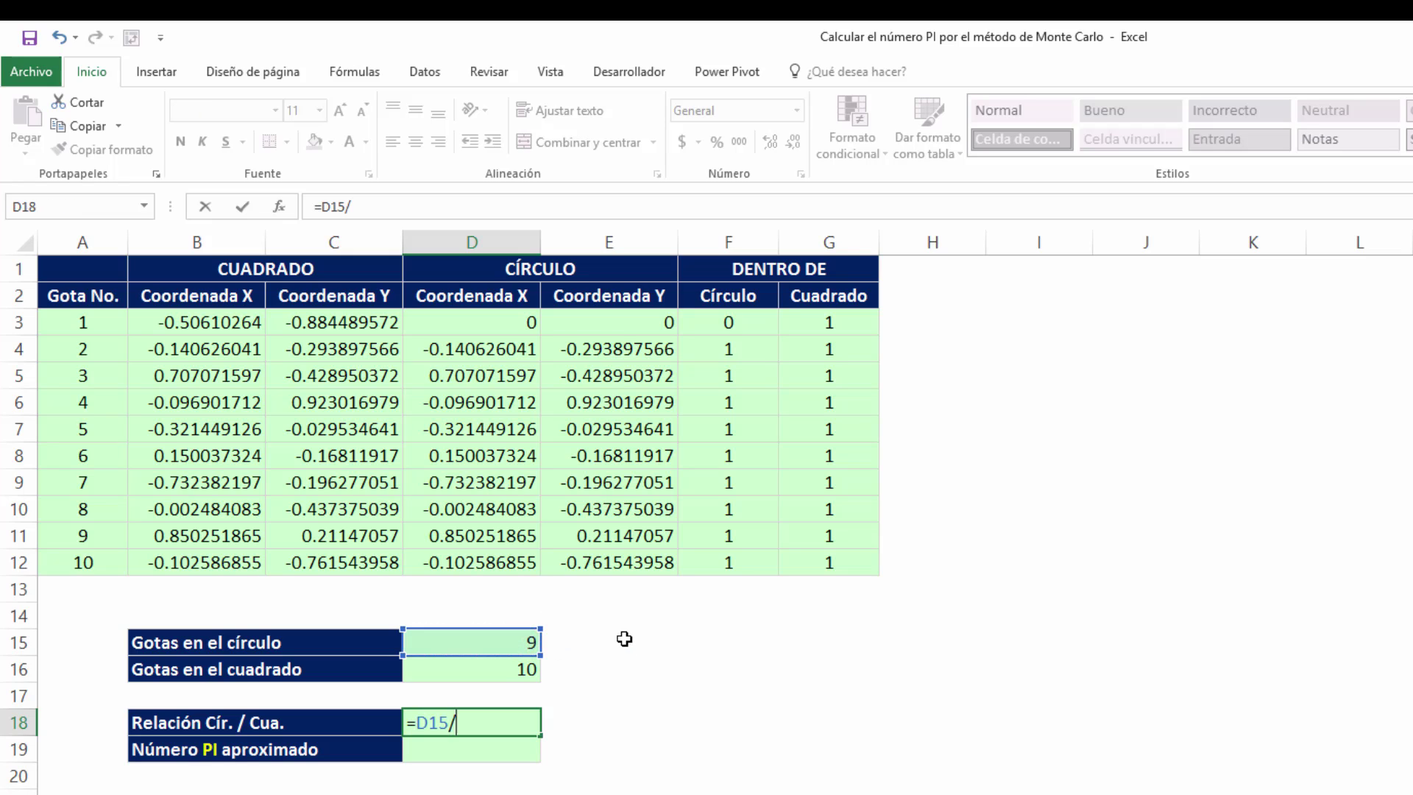
{"action": "left_click", "coordinate": [524, 670]}
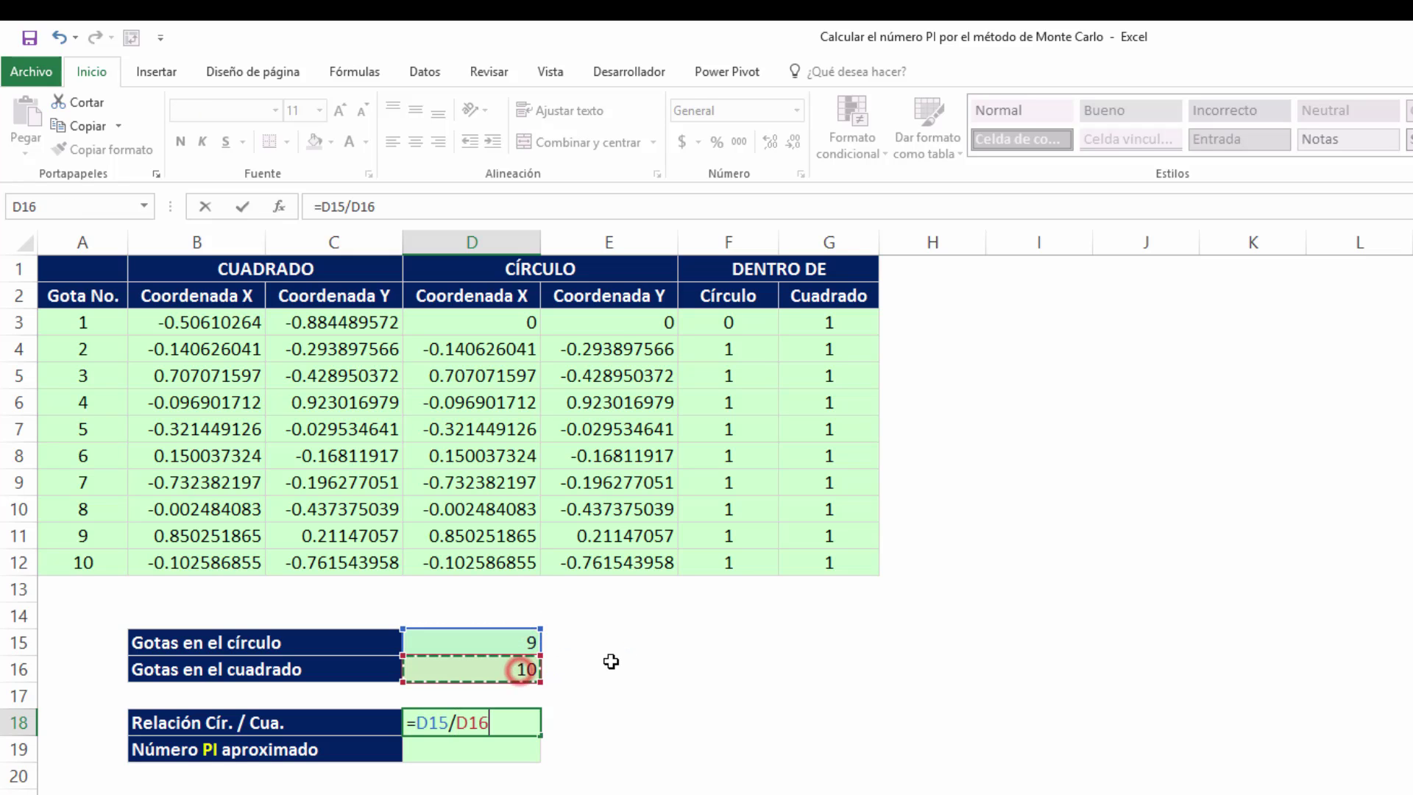
{"action": "key", "text": "Return"}
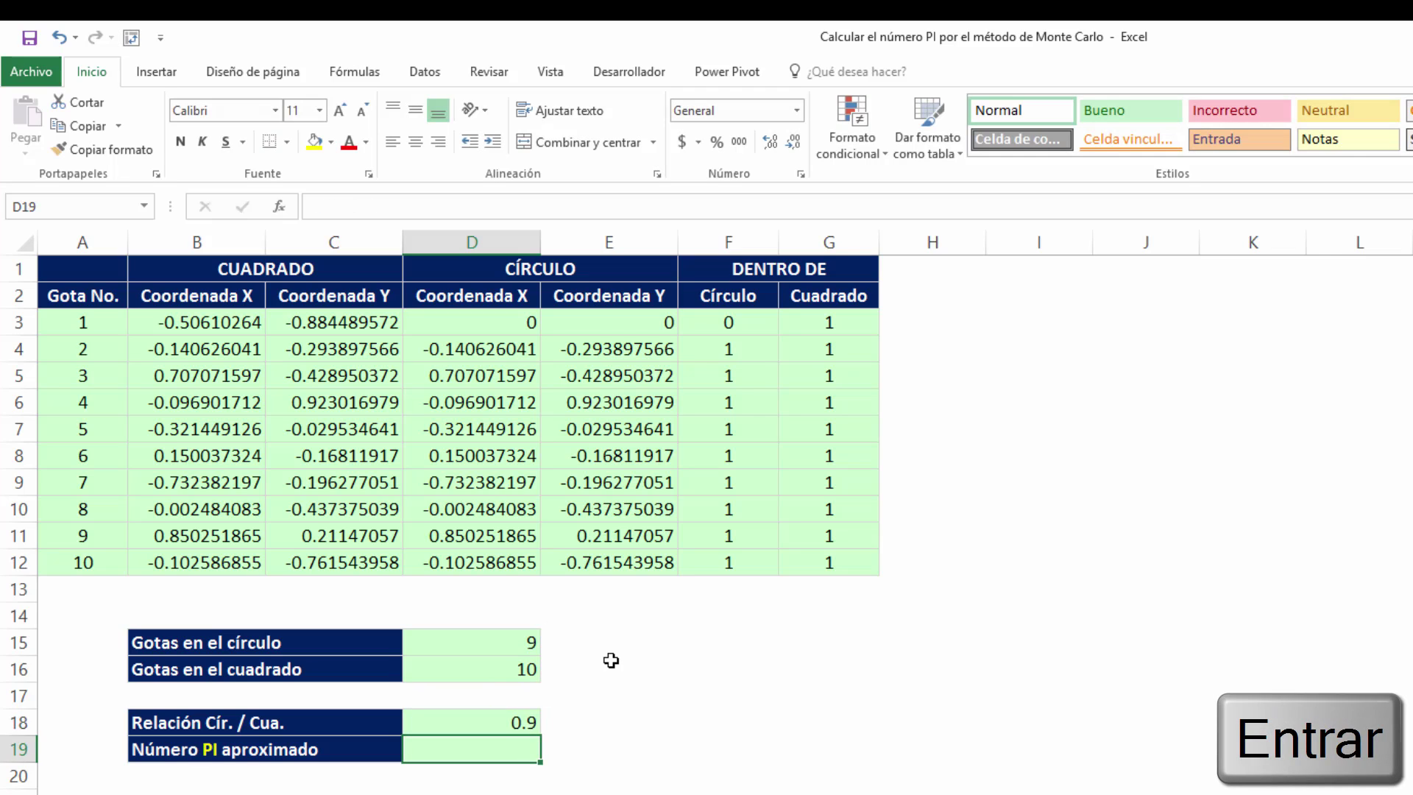
Calculate the approximate PI value in cell D19 with the formula =D18*4
{"action": "type", "text": "="}
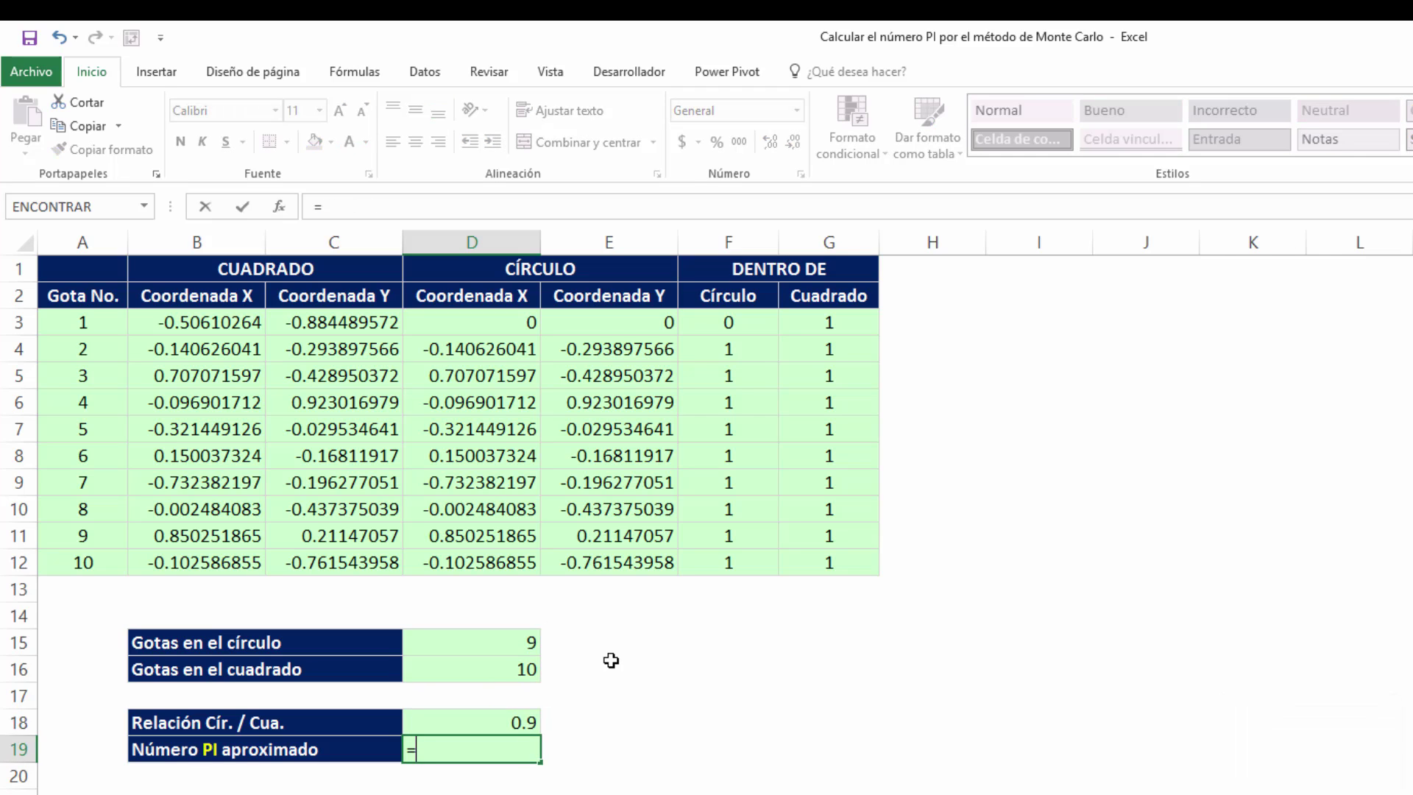
{"action": "left_click", "coordinate": [510, 720]}
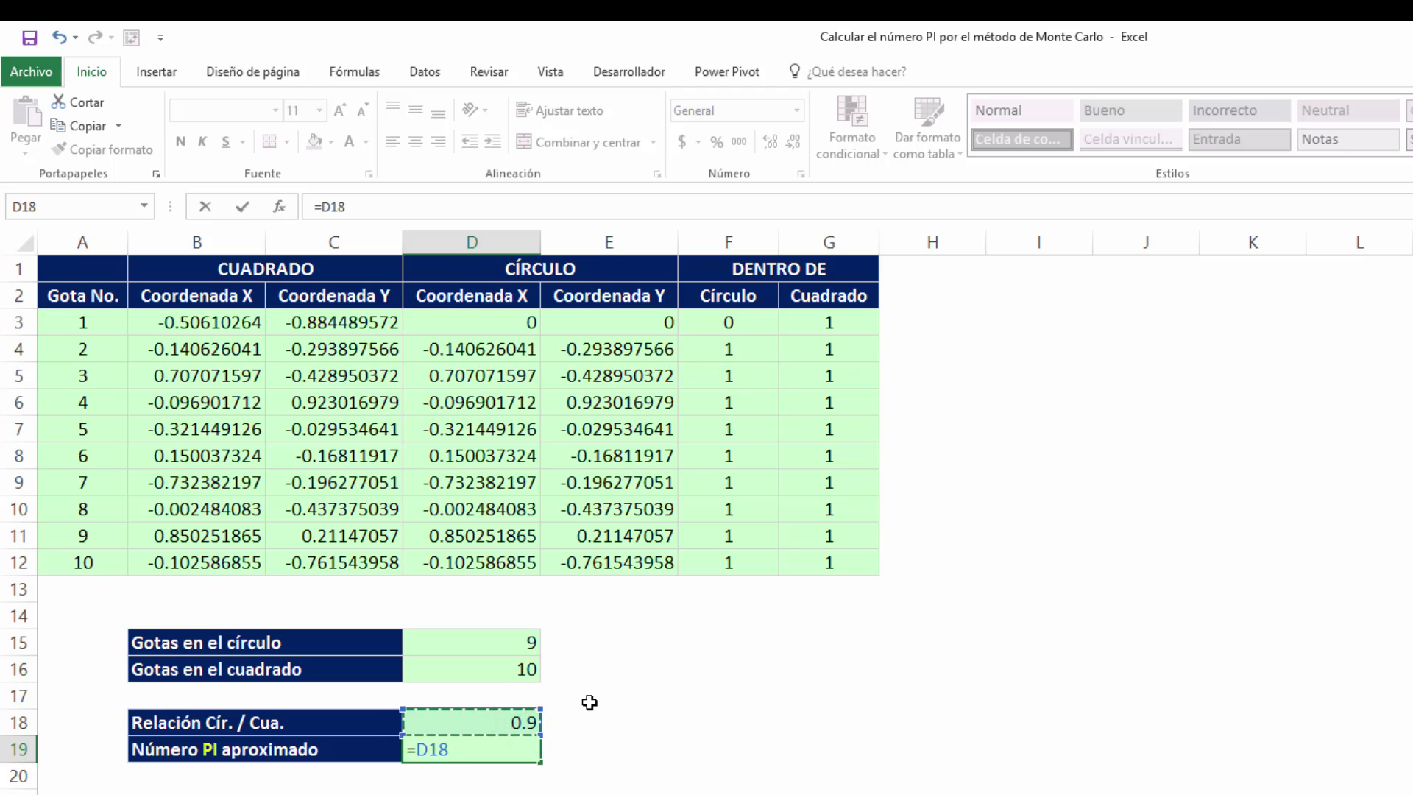
{"action": "type", "text": "*4"}
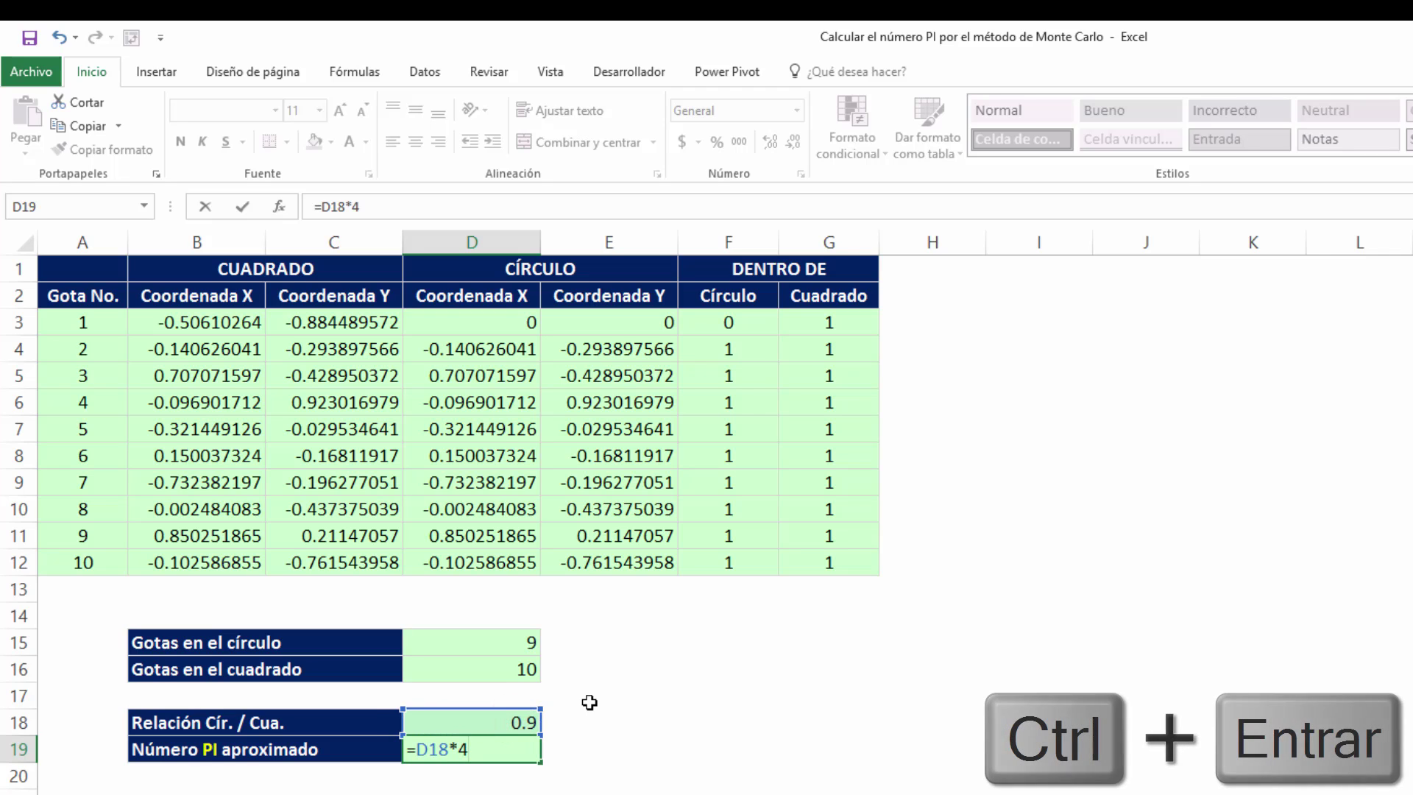
{"action": "key", "text": "ctrl+Return"}
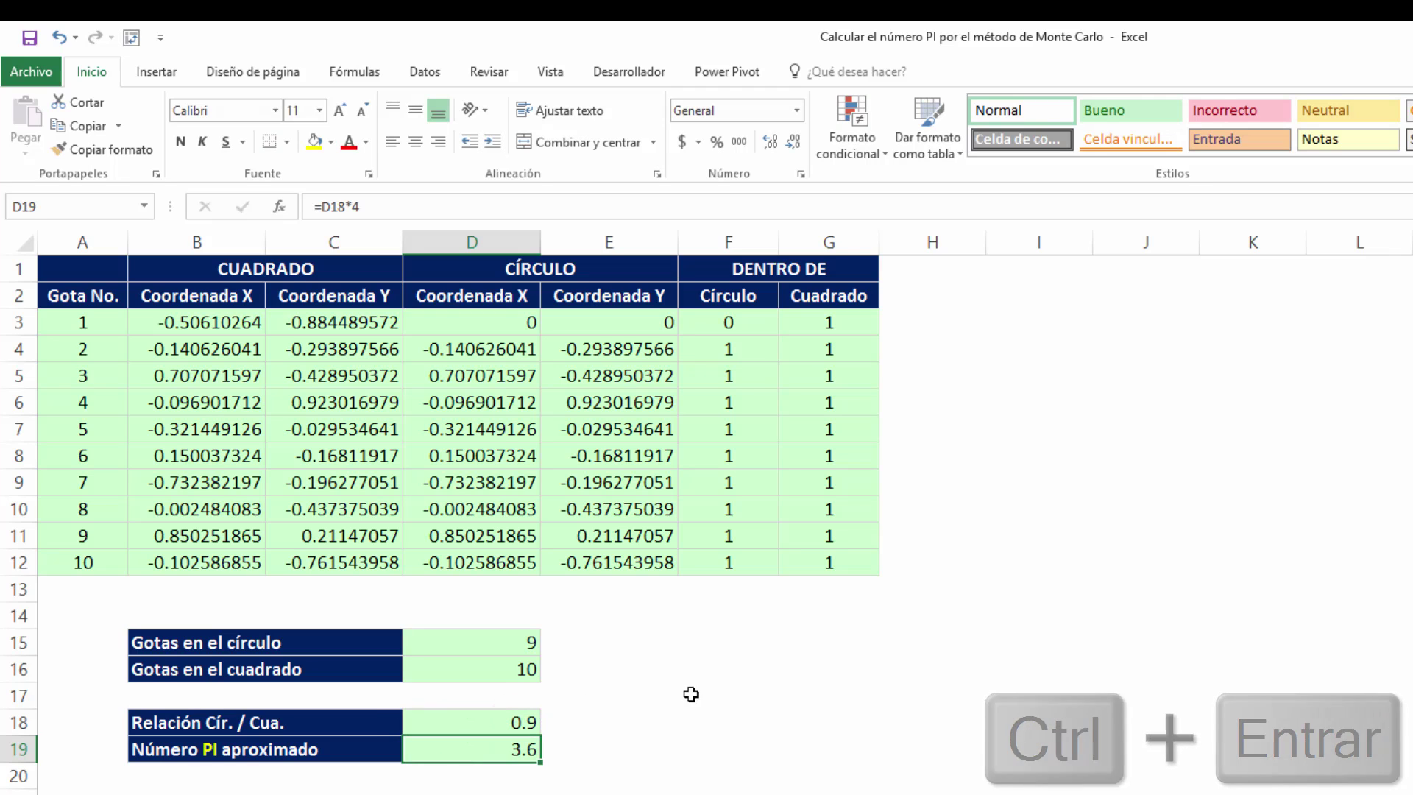
Insert an empty markers-only scatter chart in the worksheet, starting from the blank cell F14
{"action": "left_click", "coordinate": [750, 626]}
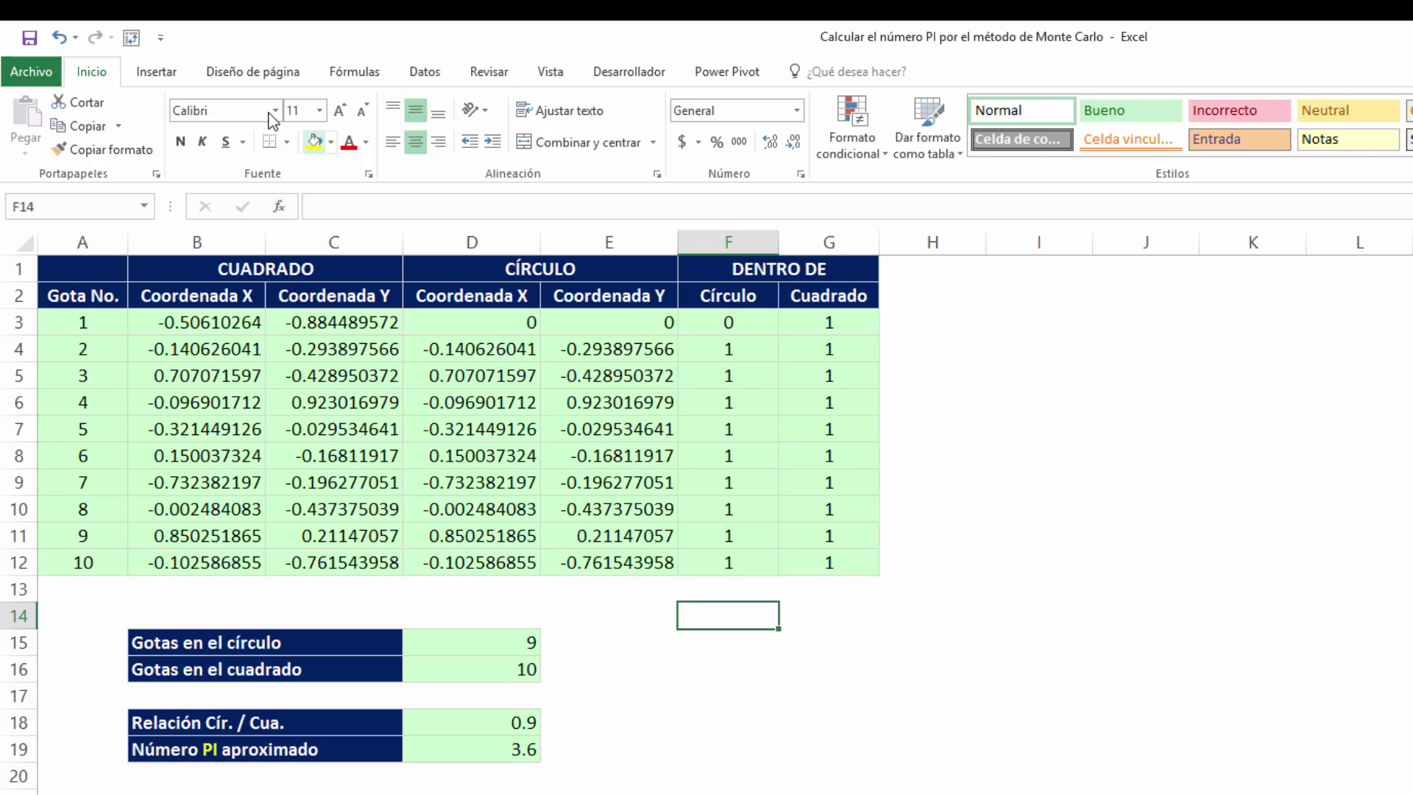
{"action": "left_click", "coordinate": [163, 74]}
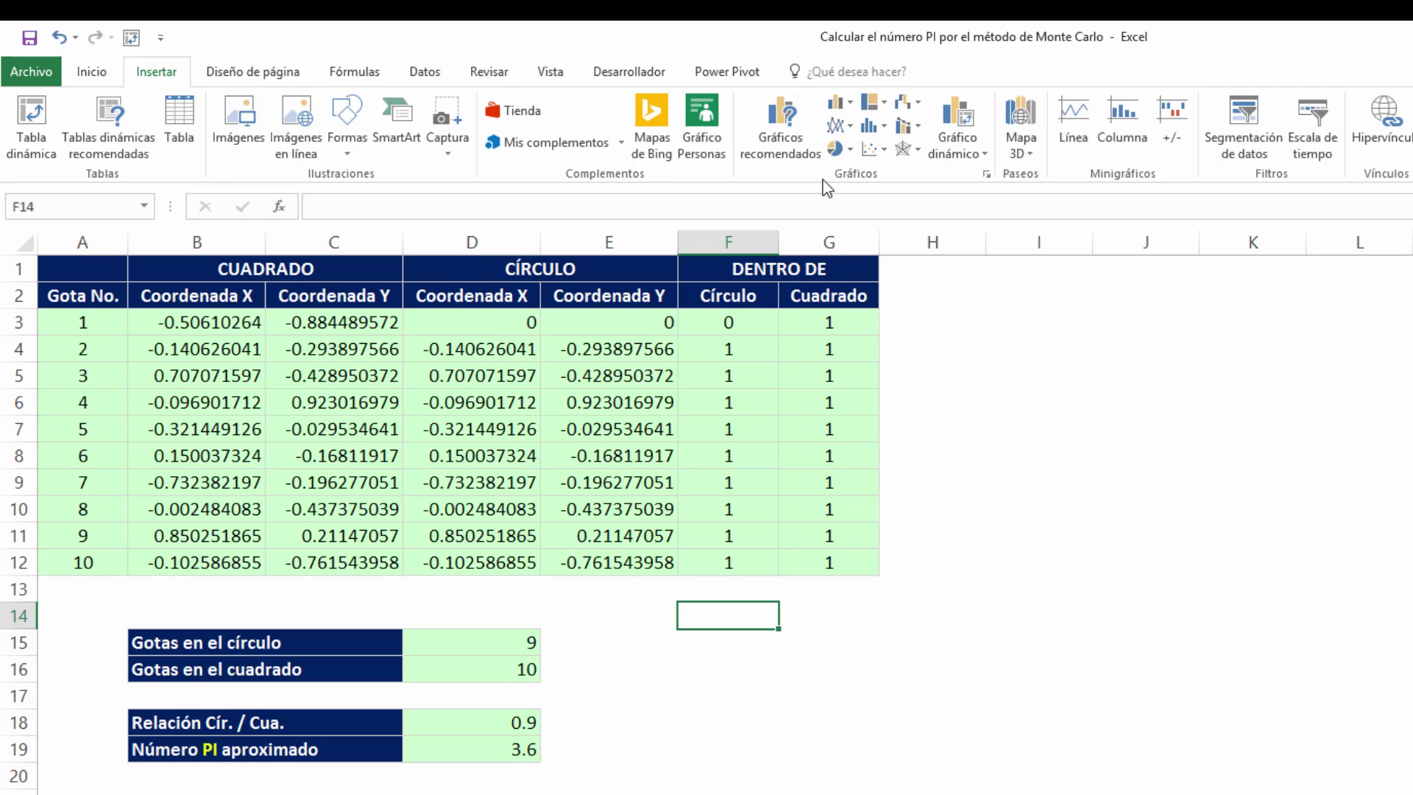
{"action": "left_click", "coordinate": [882, 150]}
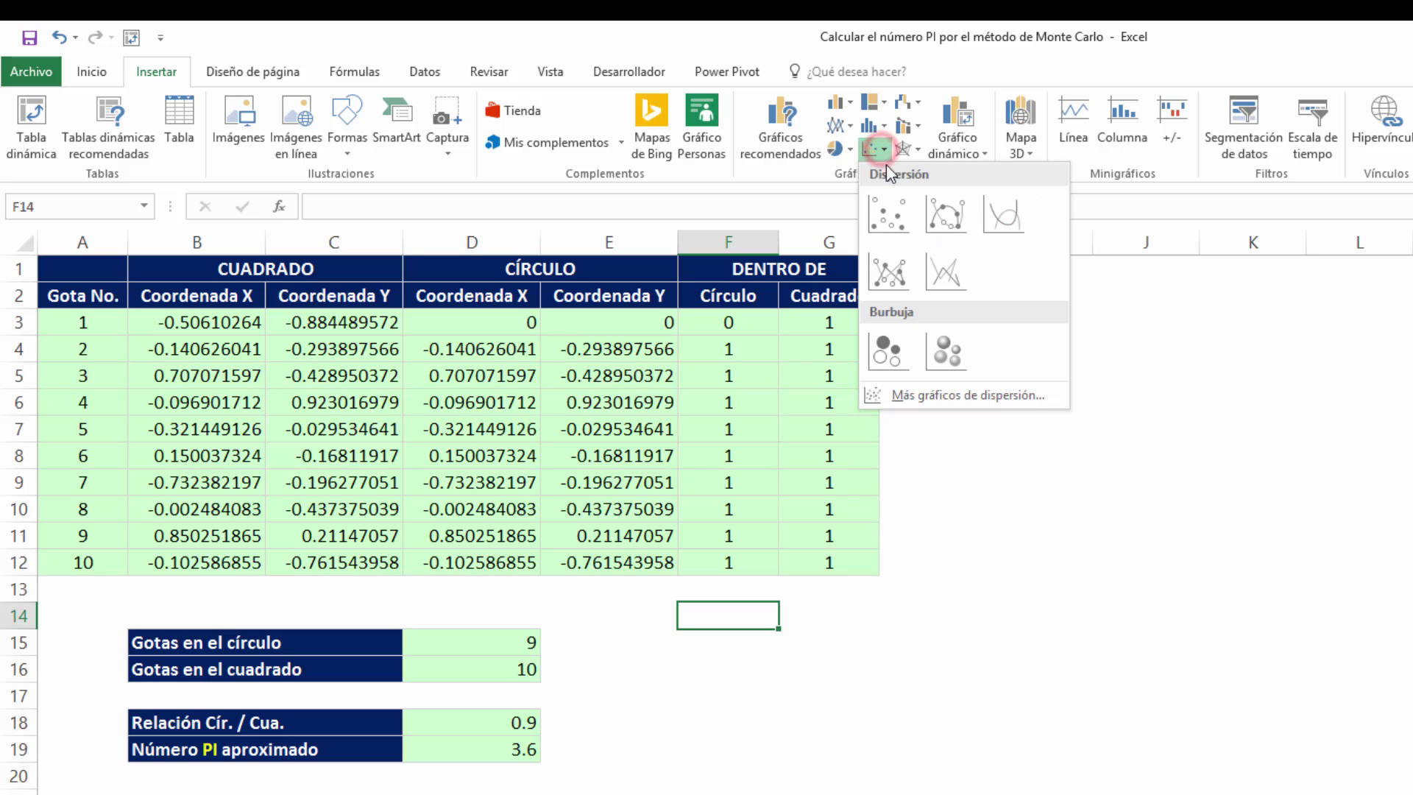
{"action": "left_click", "coordinate": [891, 215]}
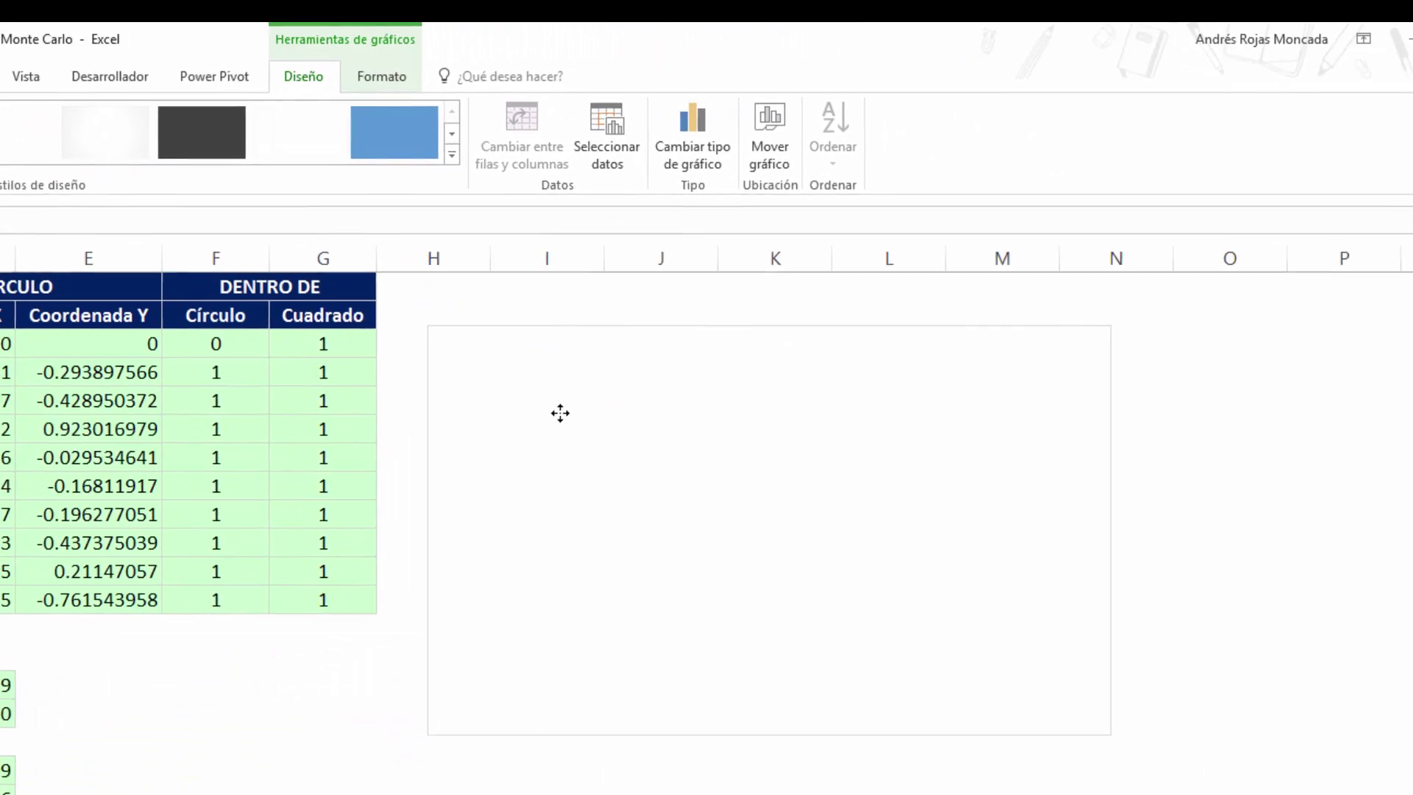
Set the height of the empty scatter chart to 13 cm
{"action": "left_click", "coordinate": [394, 77]}
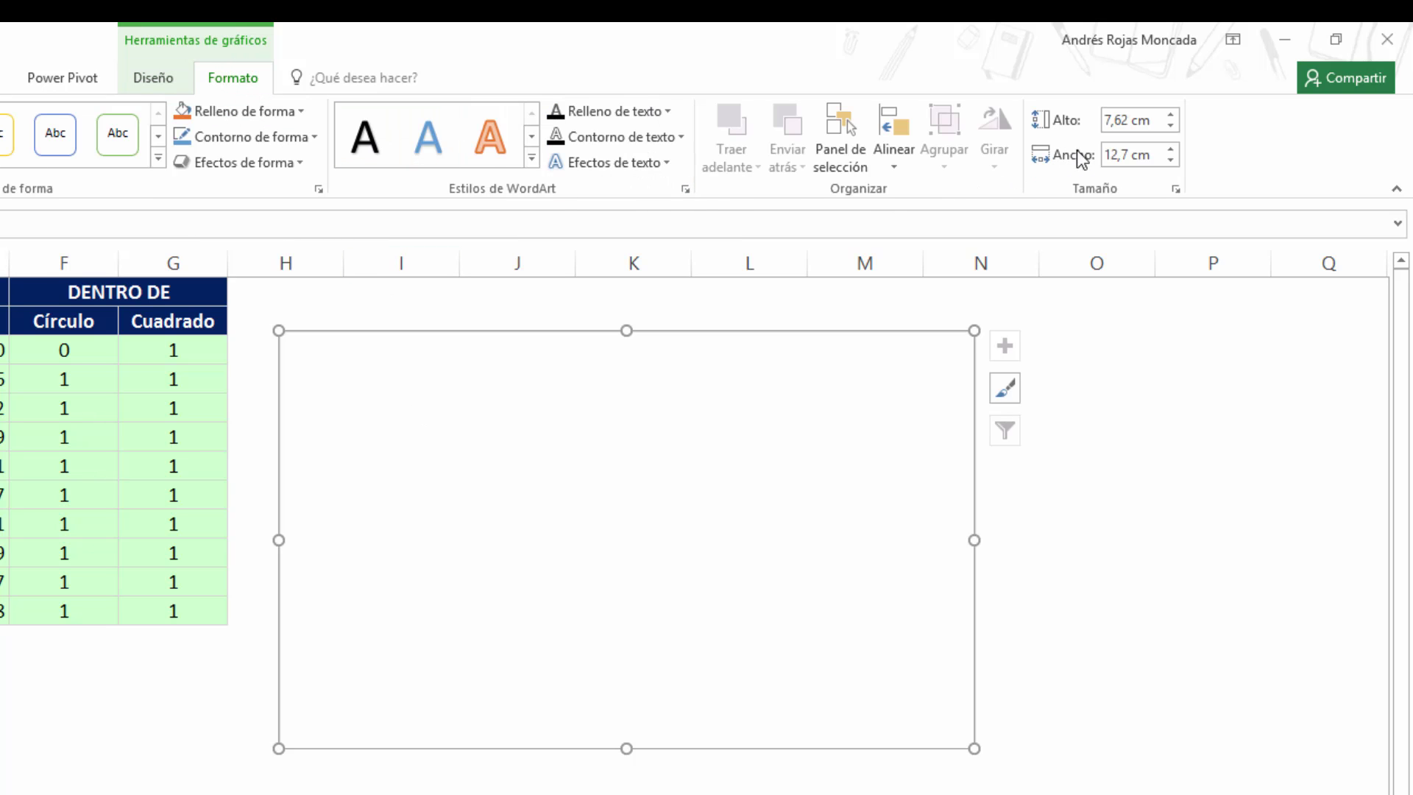
{"action": "left_click", "coordinate": [1122, 123]}
{"action": "double_click", "coordinate": [1120, 125]}
{"action": "key", "text": "Home"}
{"action": "key", "text": "Delete"}
{"action": "key", "text": "Delete"}
{"action": "key", "text": "Delete"}
{"action": "key", "text": "Delete"}
{"action": "key", "text": "Delete"}
{"action": "type", "text": "13"}
{"action": "key", "text": "Return"}
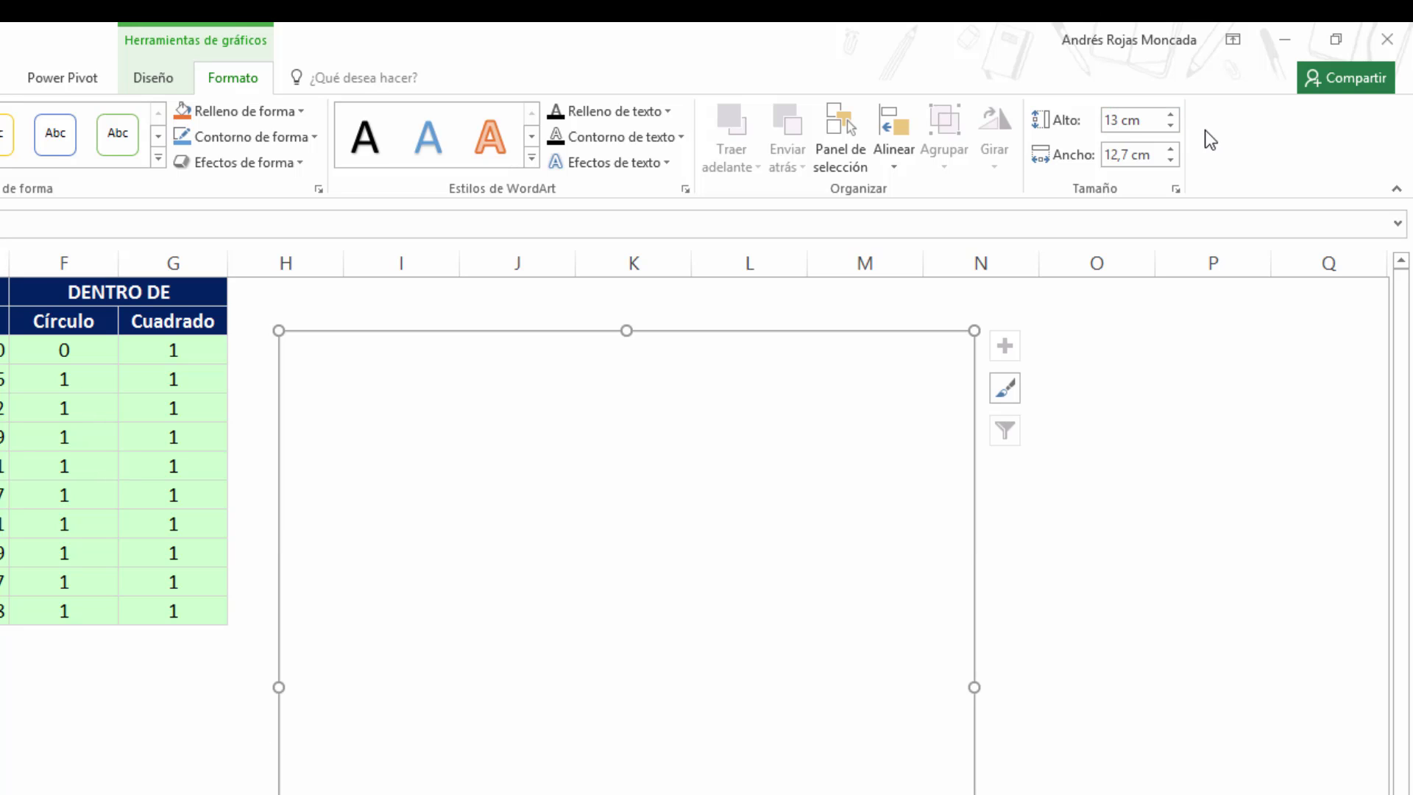
Set the width of the scatter chart to 13 cm
{"action": "double_click", "coordinate": [1115, 153]}
{"action": "key", "text": "Home"}
{"action": "key", "text": "Delete"}
{"action": "key", "text": "Delete"}
{"action": "key", "text": "Delete"}
{"action": "key", "text": "Delete"}
{"action": "key", "text": "Delete"}
{"action": "type", "text": "13"}
{"action": "key", "text": "Return"}
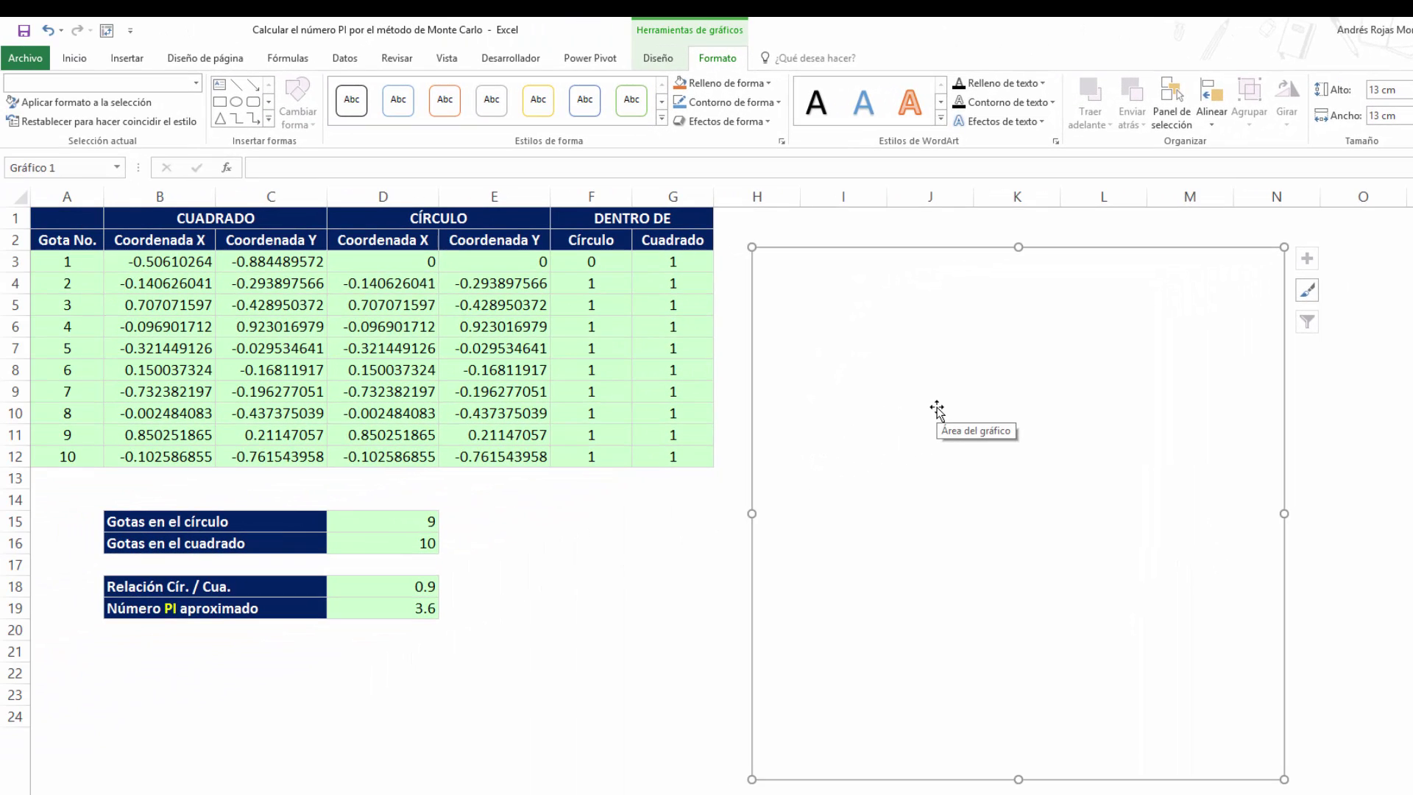
Add a chart series for the square drops with X values from B3:B12 and Y values from C3:C12
{"action": "right_click", "coordinate": [937, 409]}
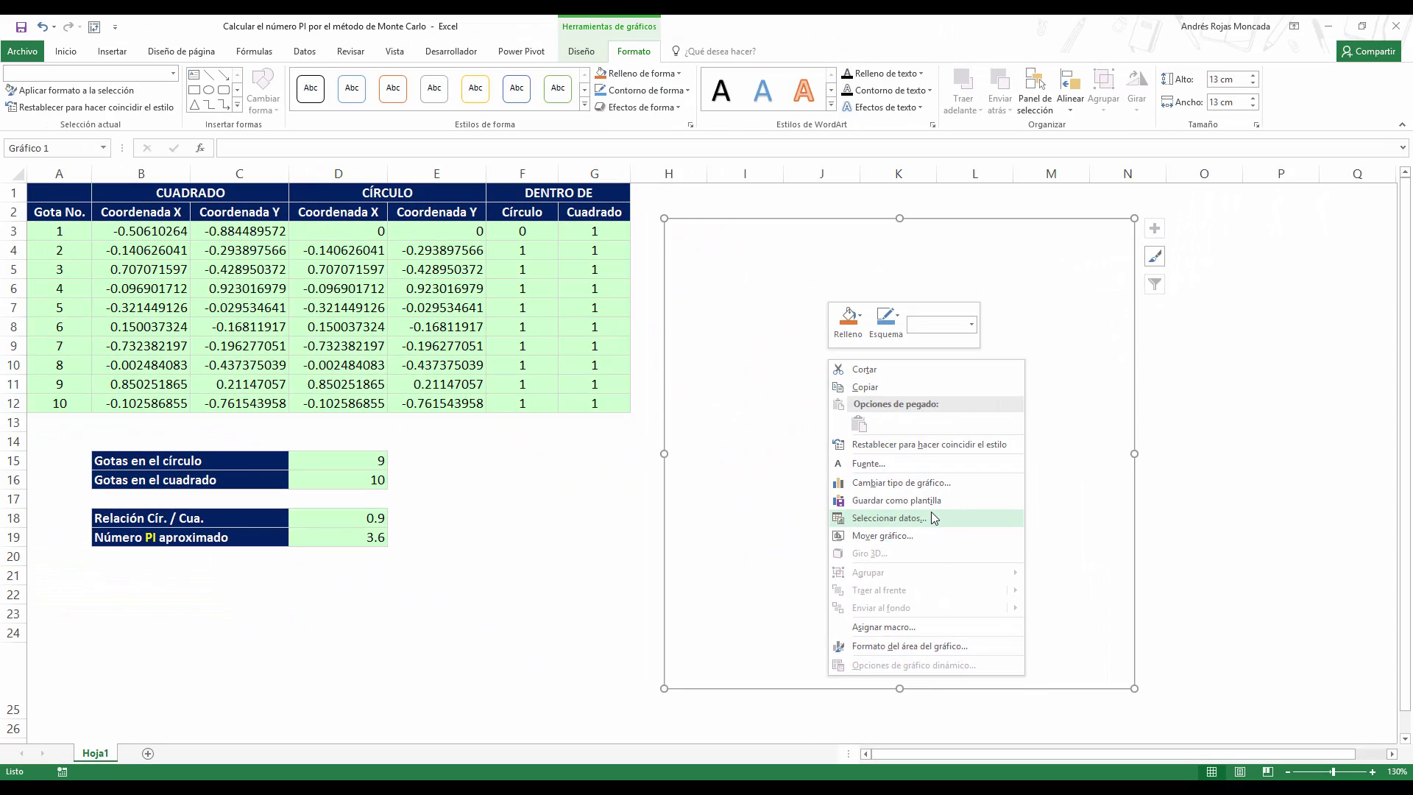
{"action": "left_click", "coordinate": [933, 517]}
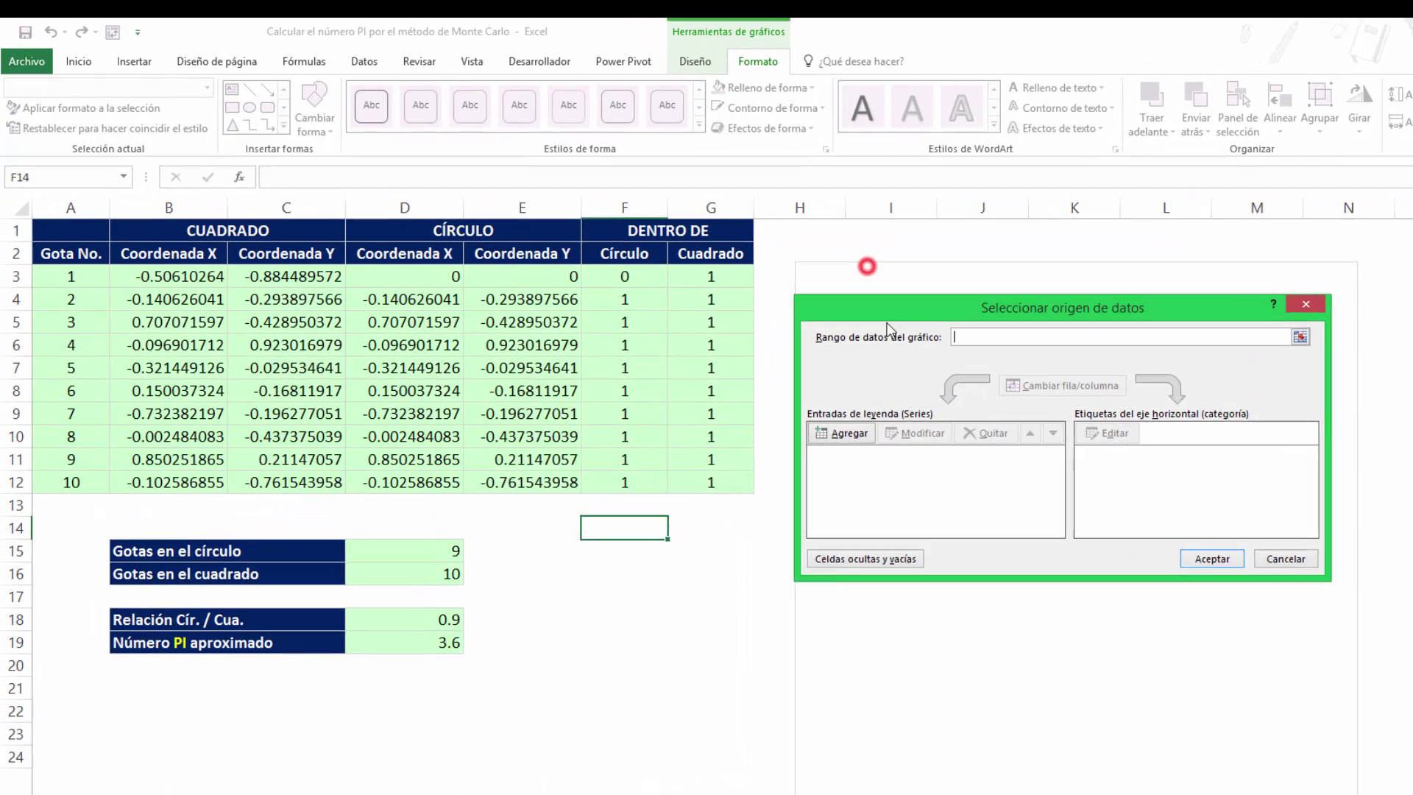
{"action": "left_click", "coordinate": [844, 433]}
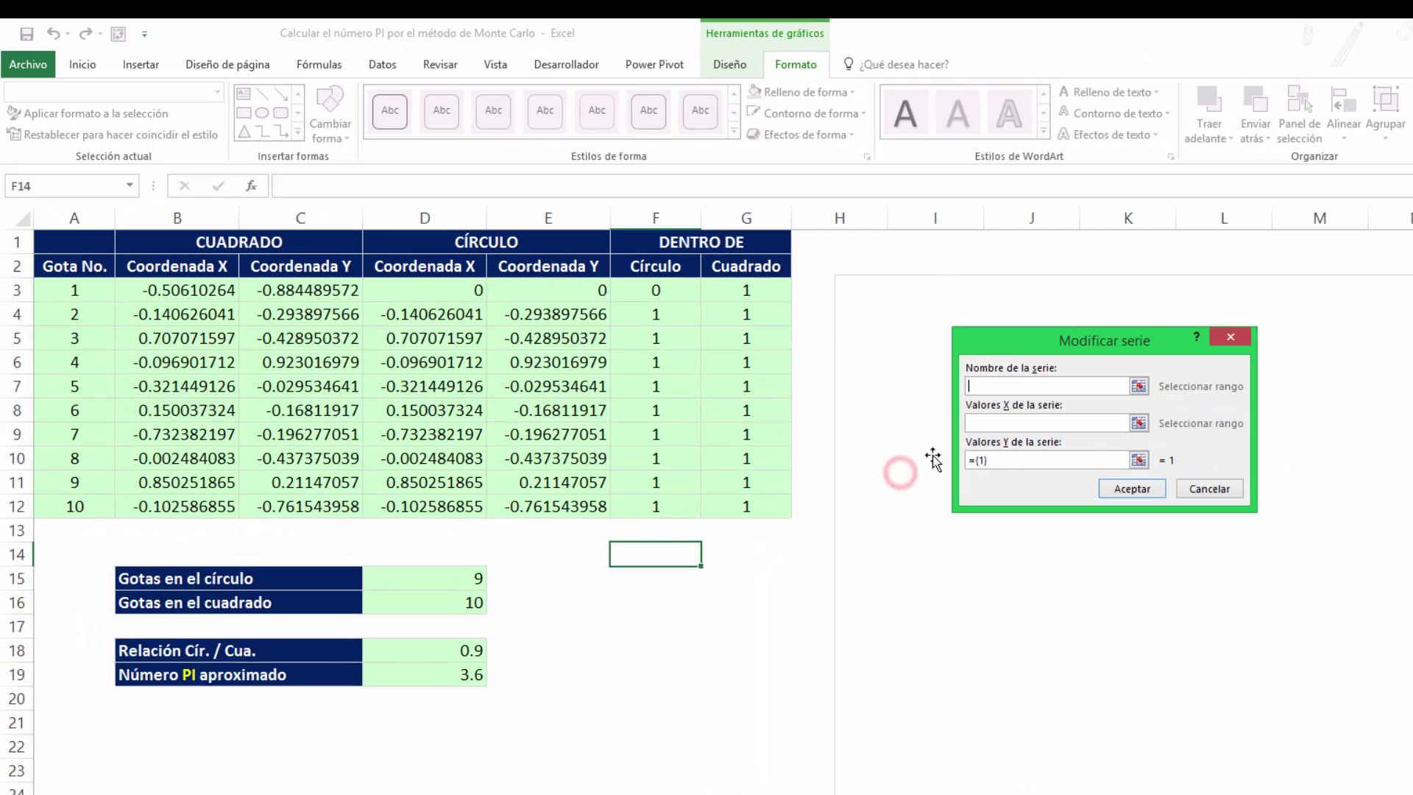
{"action": "left_click_drag", "start_coordinate": [997, 338], "coordinate": [894, 292]}
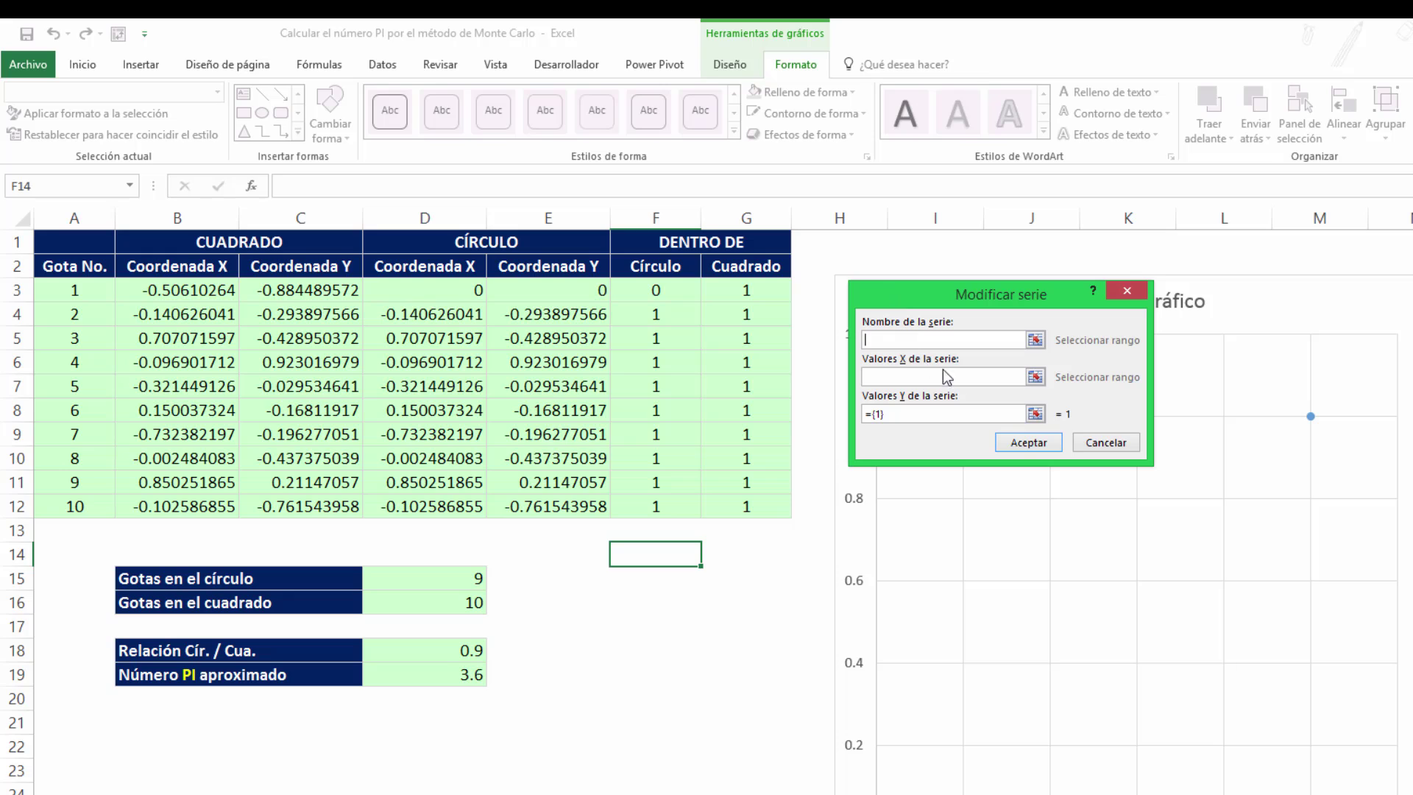
{"action": "left_click", "coordinate": [1036, 377]}
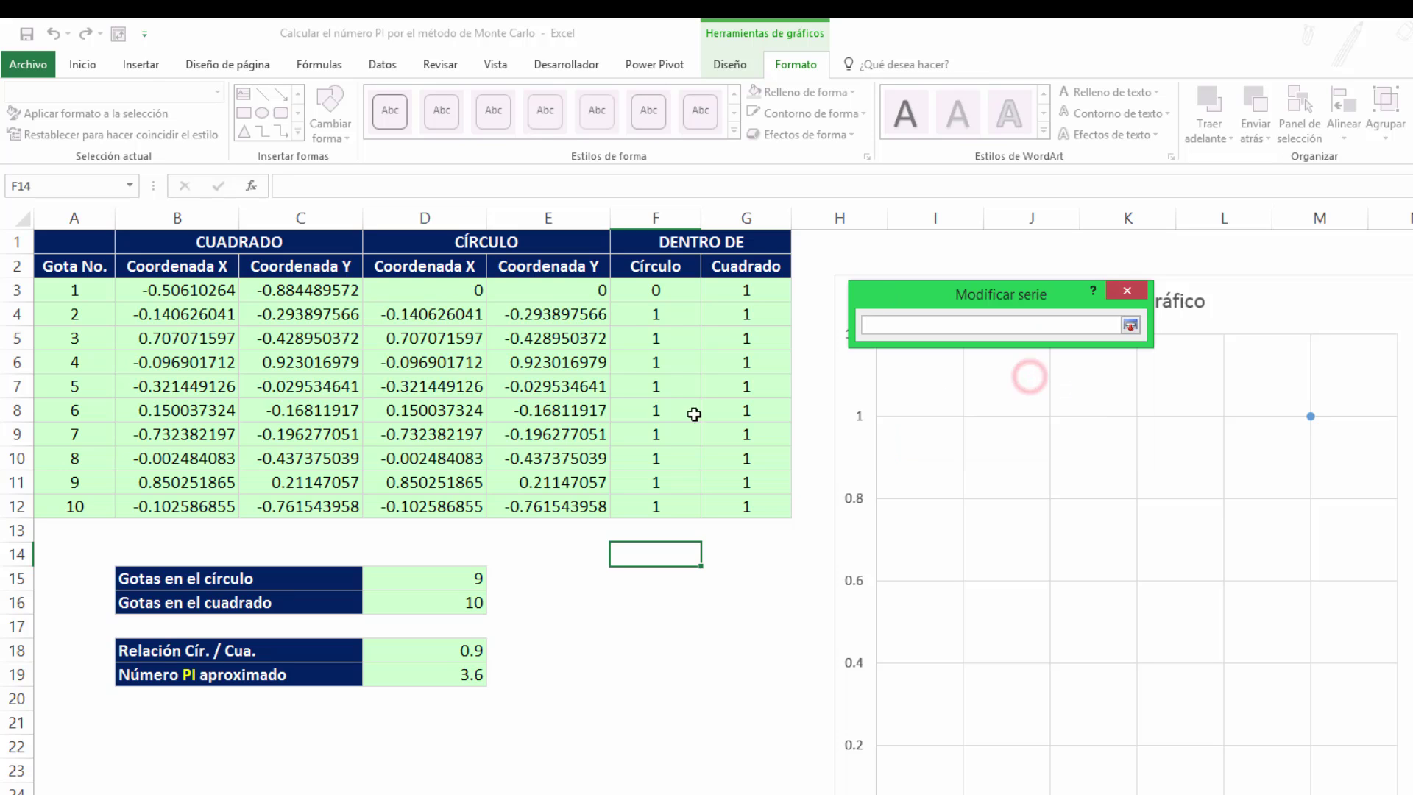
{"action": "left_click_drag", "start_coordinate": [211, 292], "coordinate": [176, 499]}
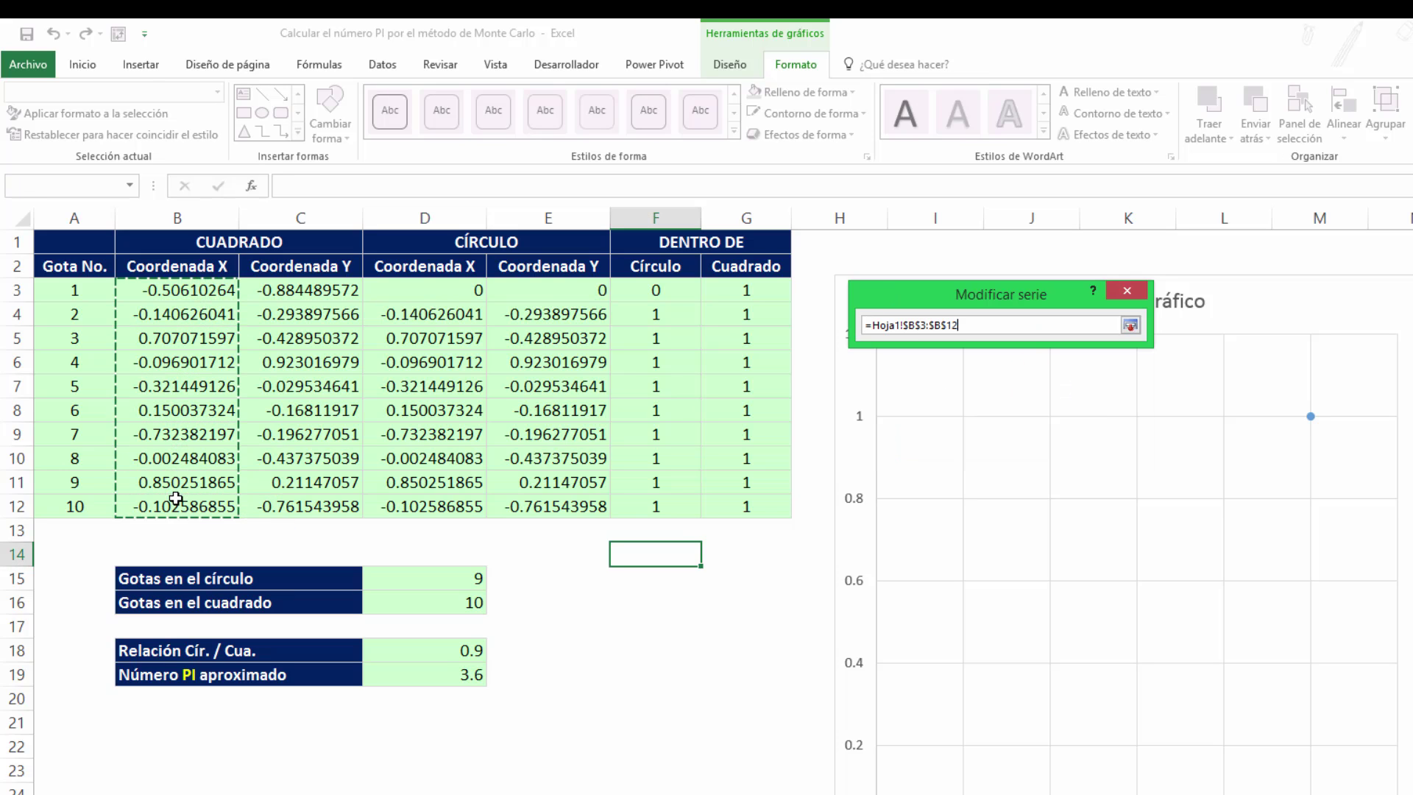
{"action": "left_click", "coordinate": [1130, 325]}
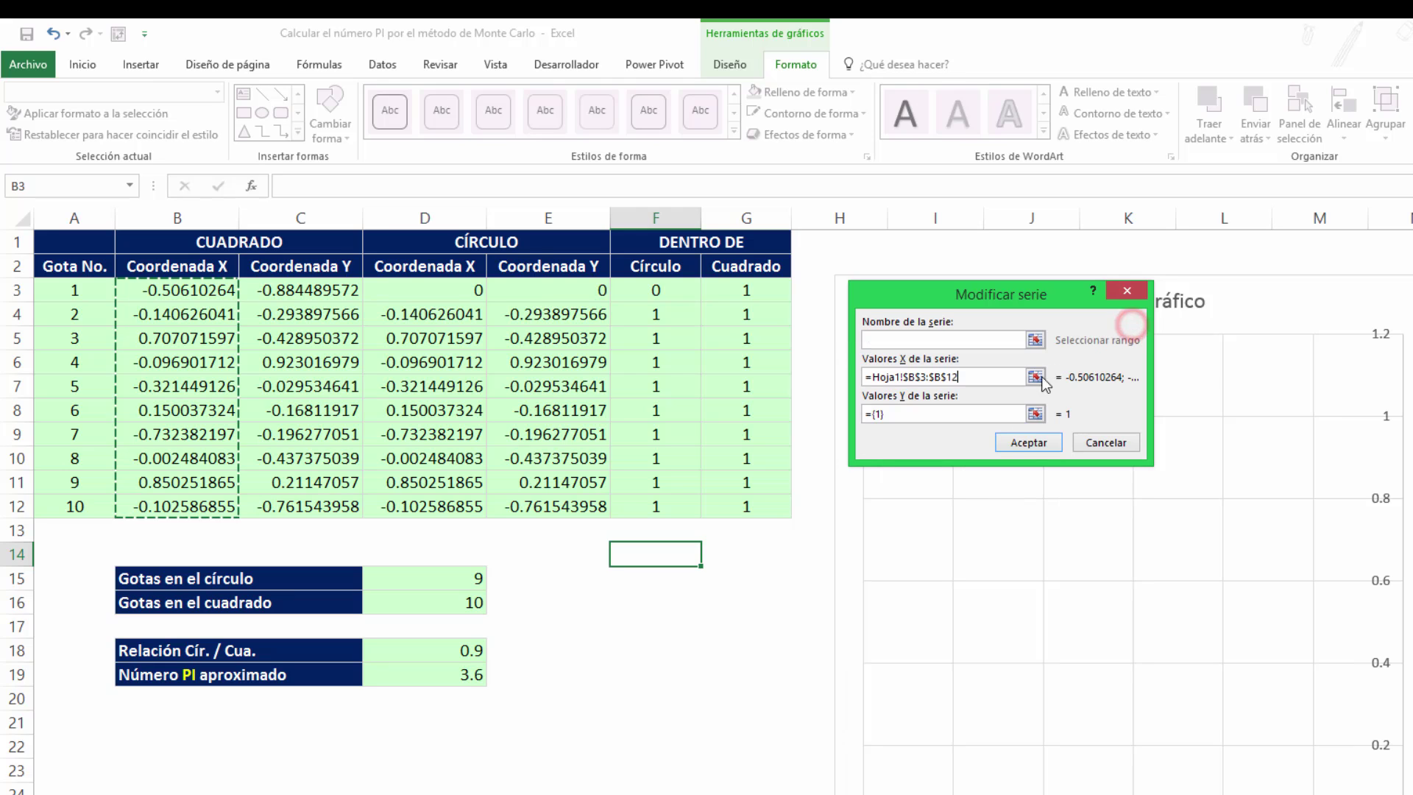
{"action": "left_click", "coordinate": [1036, 413]}
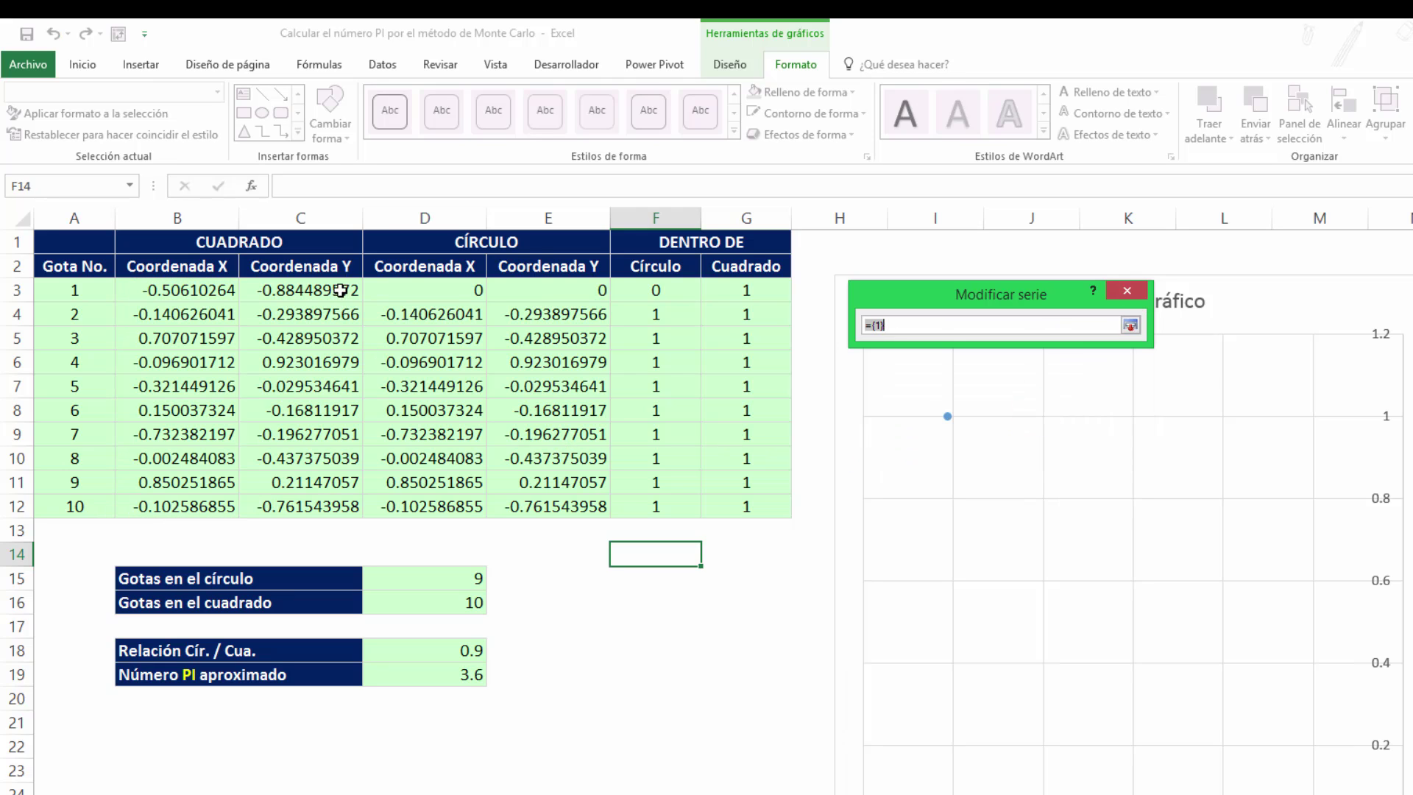
{"action": "left_click_drag", "start_coordinate": [341, 291], "coordinate": [361, 507]}
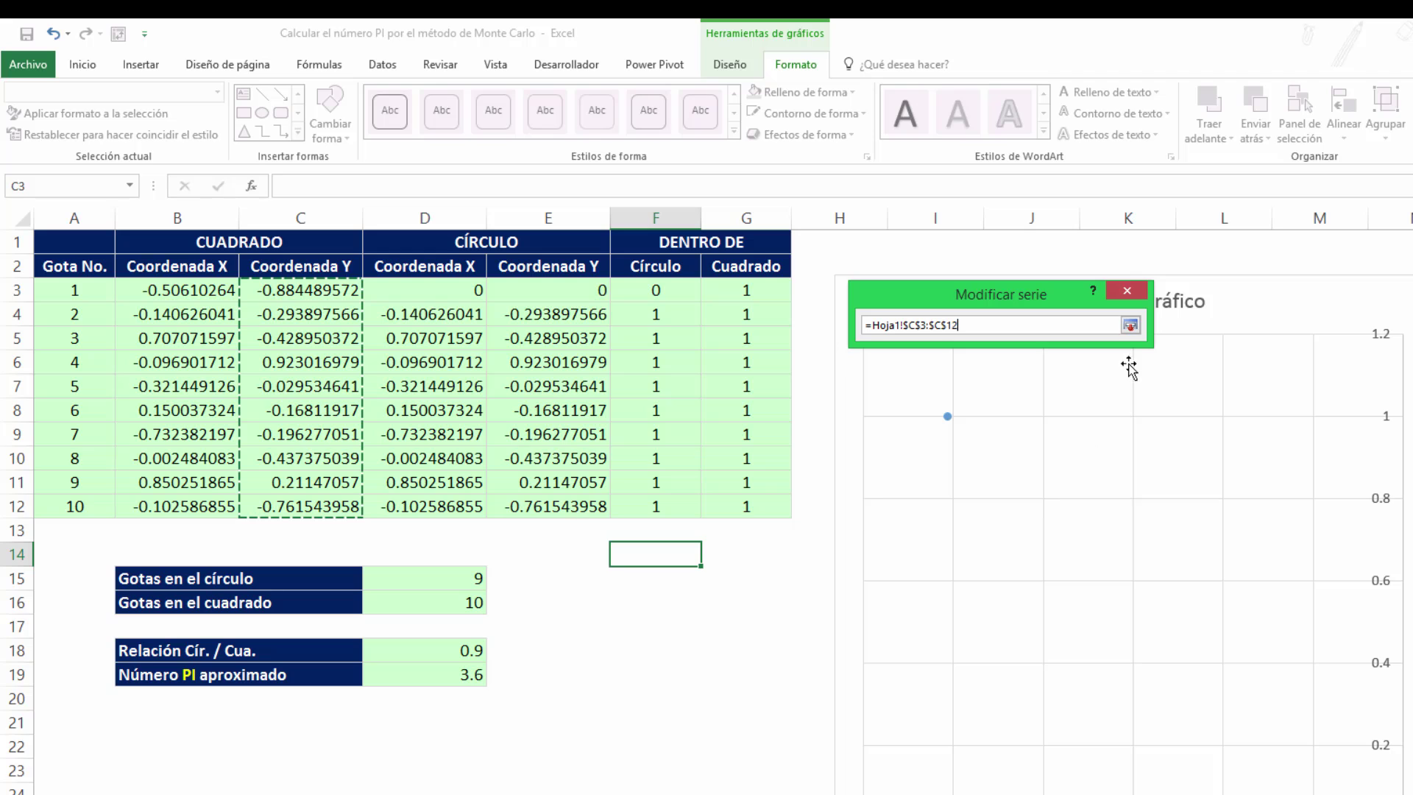
{"action": "left_click", "coordinate": [1131, 325]}
{"action": "left_click", "coordinate": [1026, 442]}
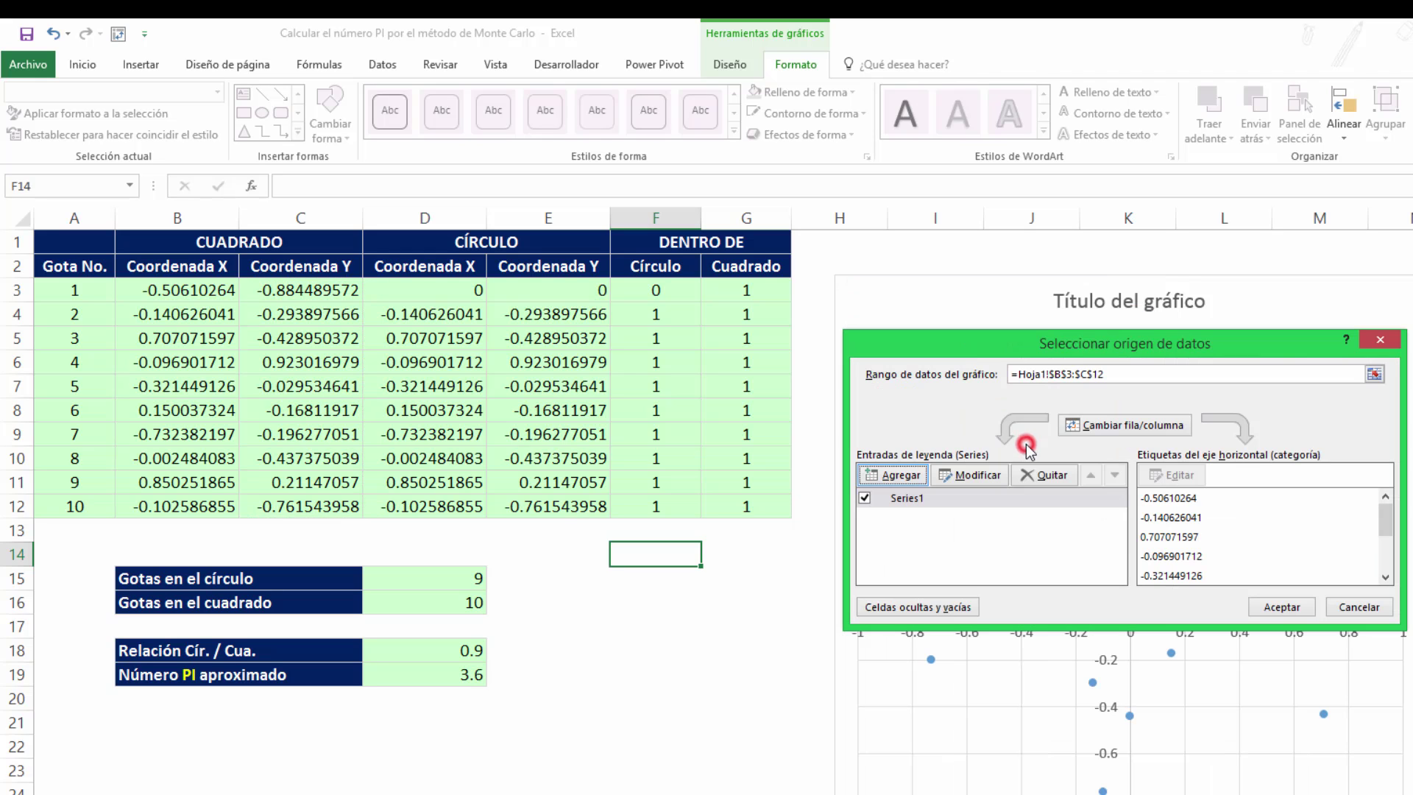
Add a second chart series for the circle drops with X values D3:D12 and Y values E3:E12, and apply the data source
{"action": "left_click", "coordinate": [891, 474]}
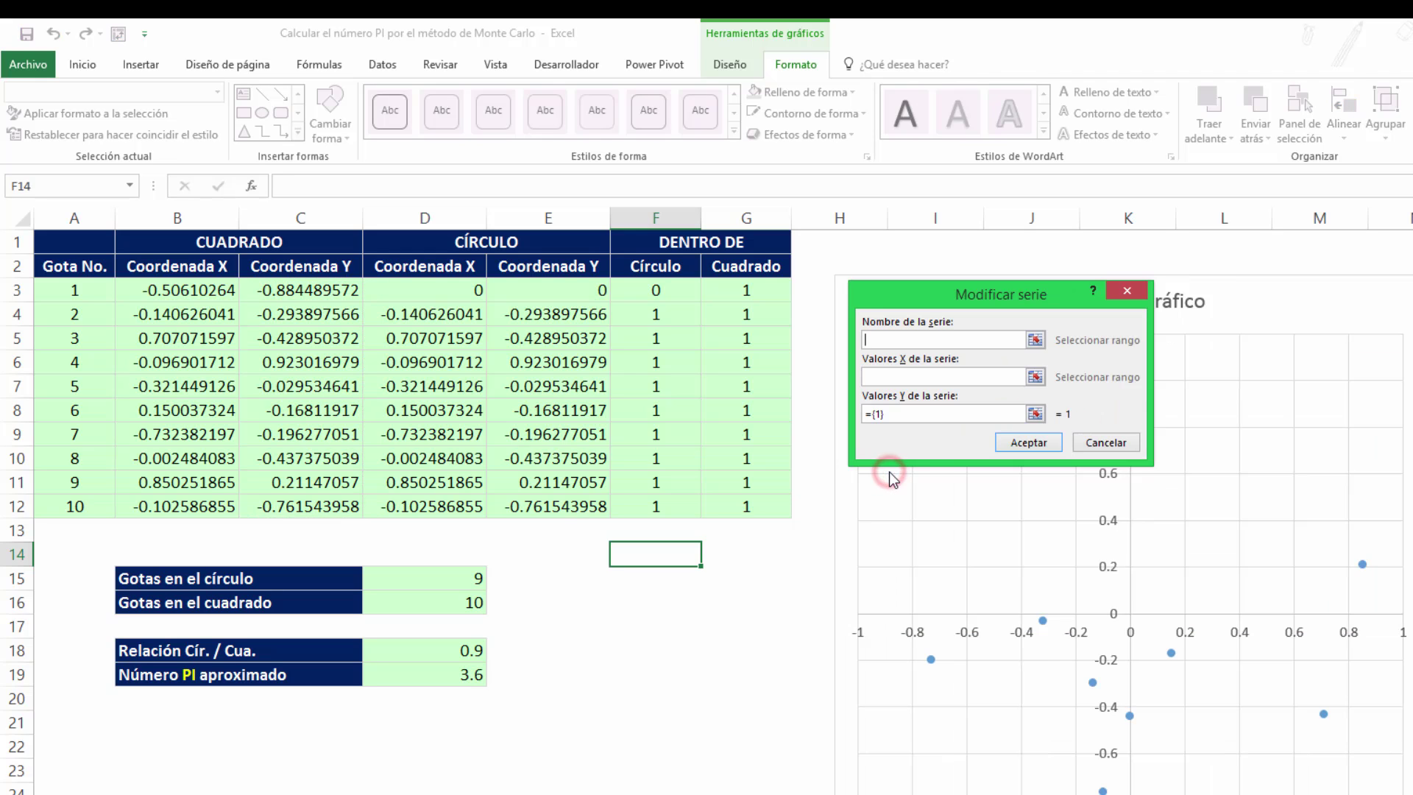
{"action": "left_click", "coordinate": [1035, 377]}
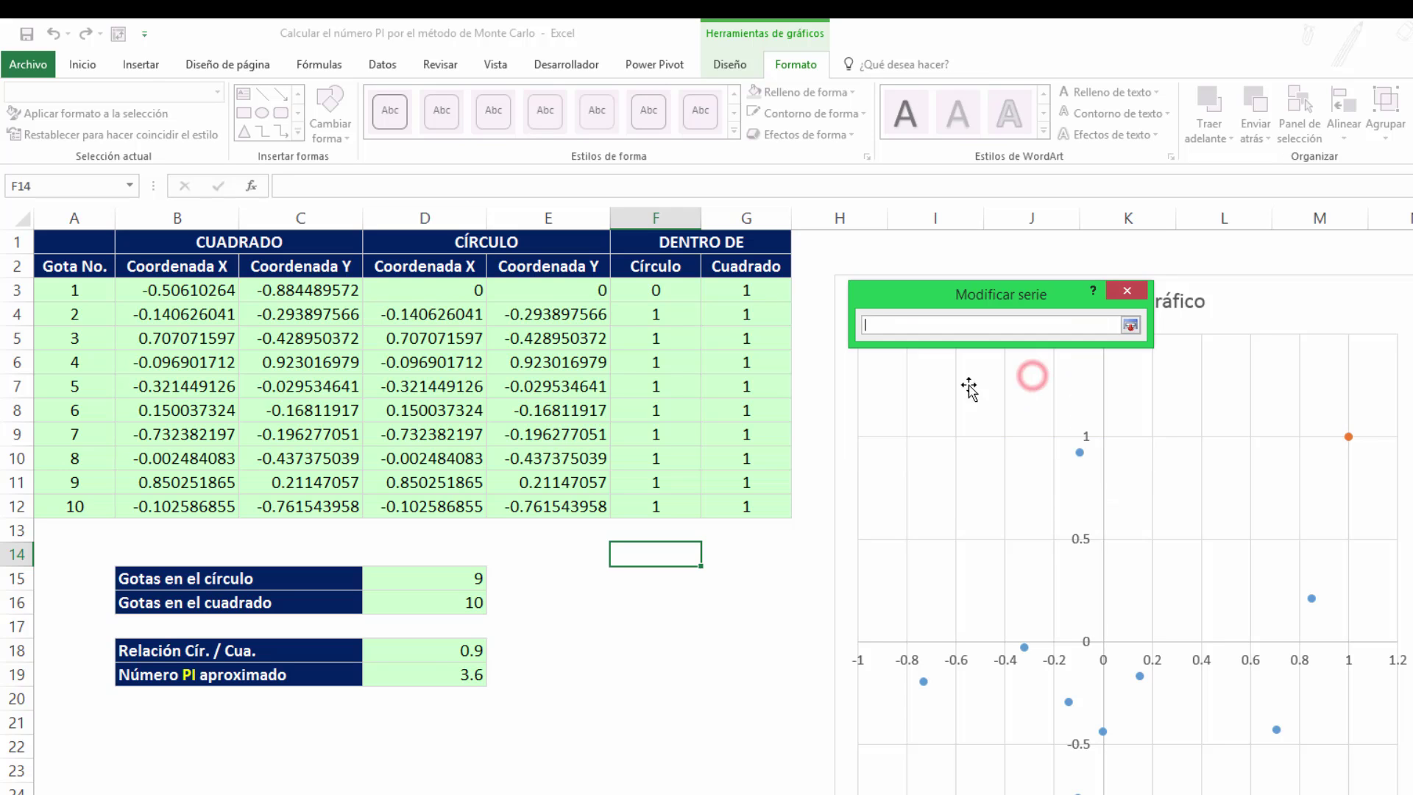
{"action": "left_click_drag", "start_coordinate": [457, 290], "coordinate": [433, 508]}
{"action": "left_click", "coordinate": [1131, 325]}
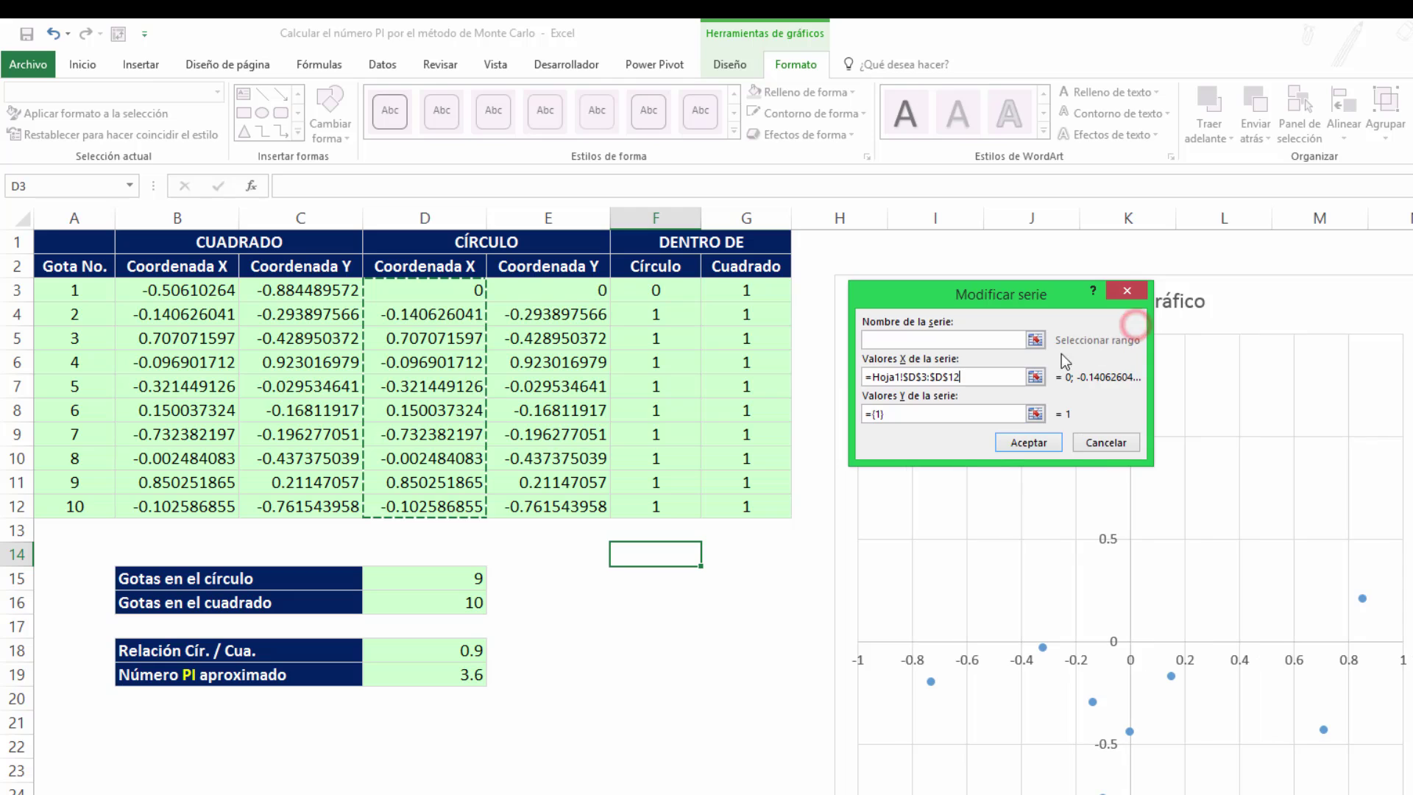
{"action": "left_click", "coordinate": [1036, 414]}
{"action": "left_click", "coordinate": [596, 290]}
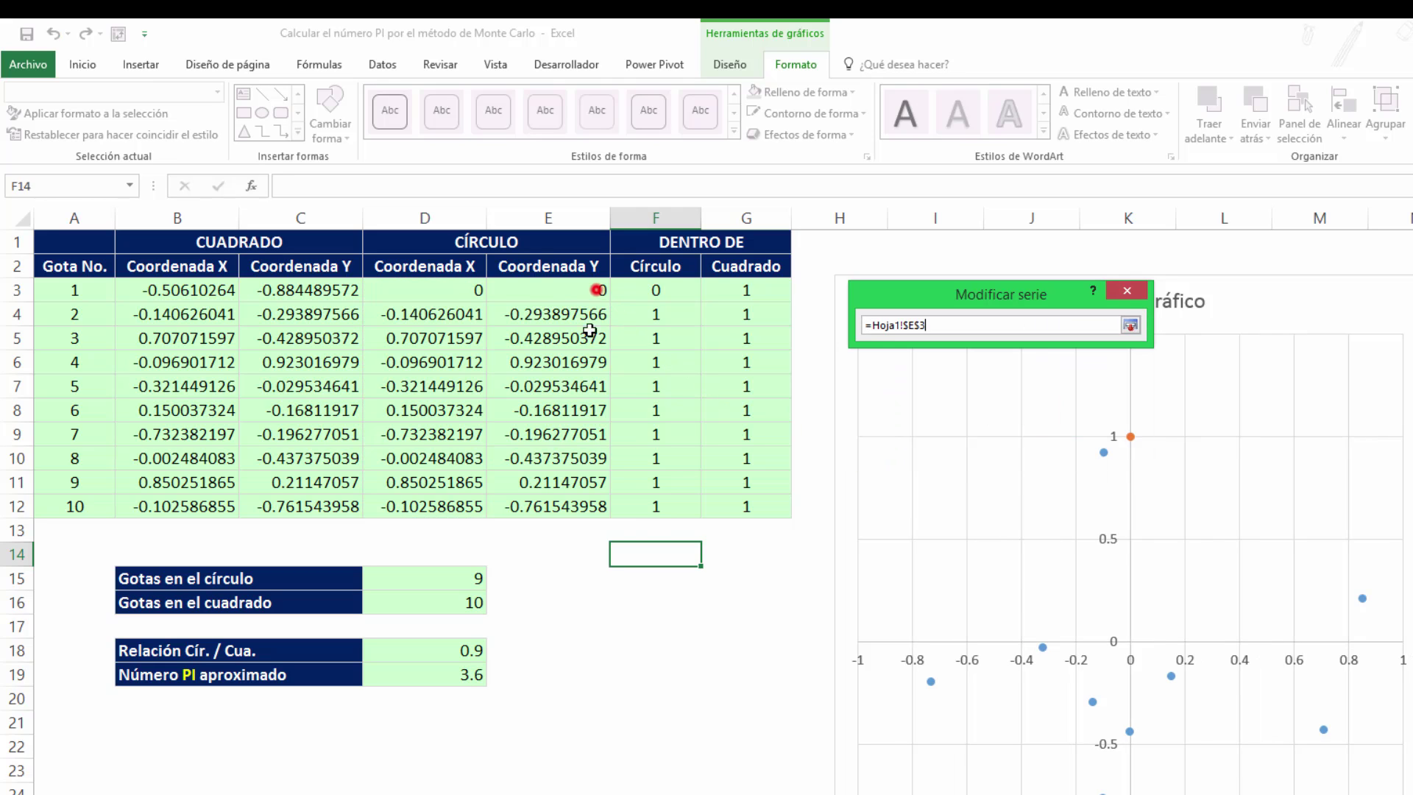
{"action": "left_click_drag", "start_coordinate": [590, 330], "coordinate": [600, 504]}
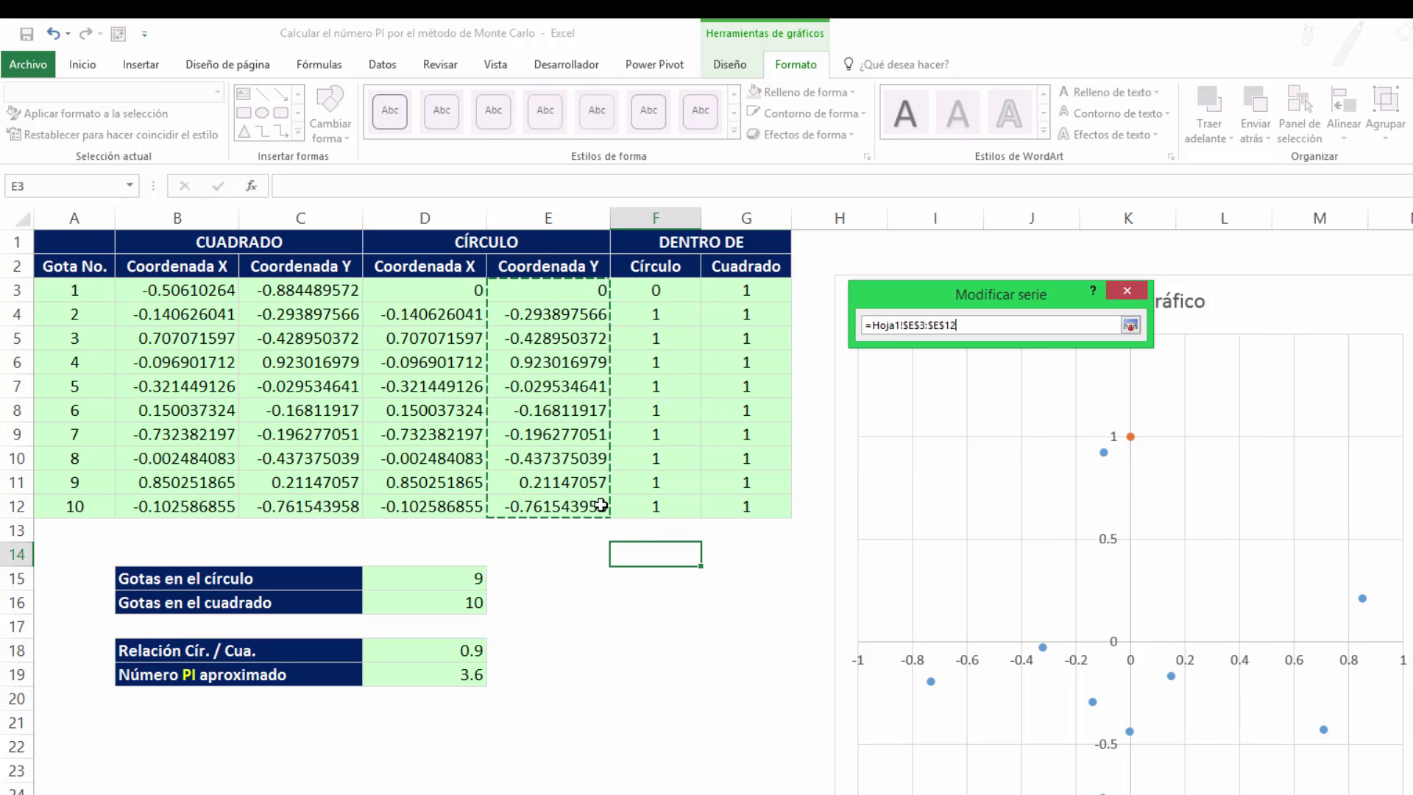
{"action": "left_click", "coordinate": [1131, 326]}
{"action": "left_click", "coordinate": [1028, 443]}
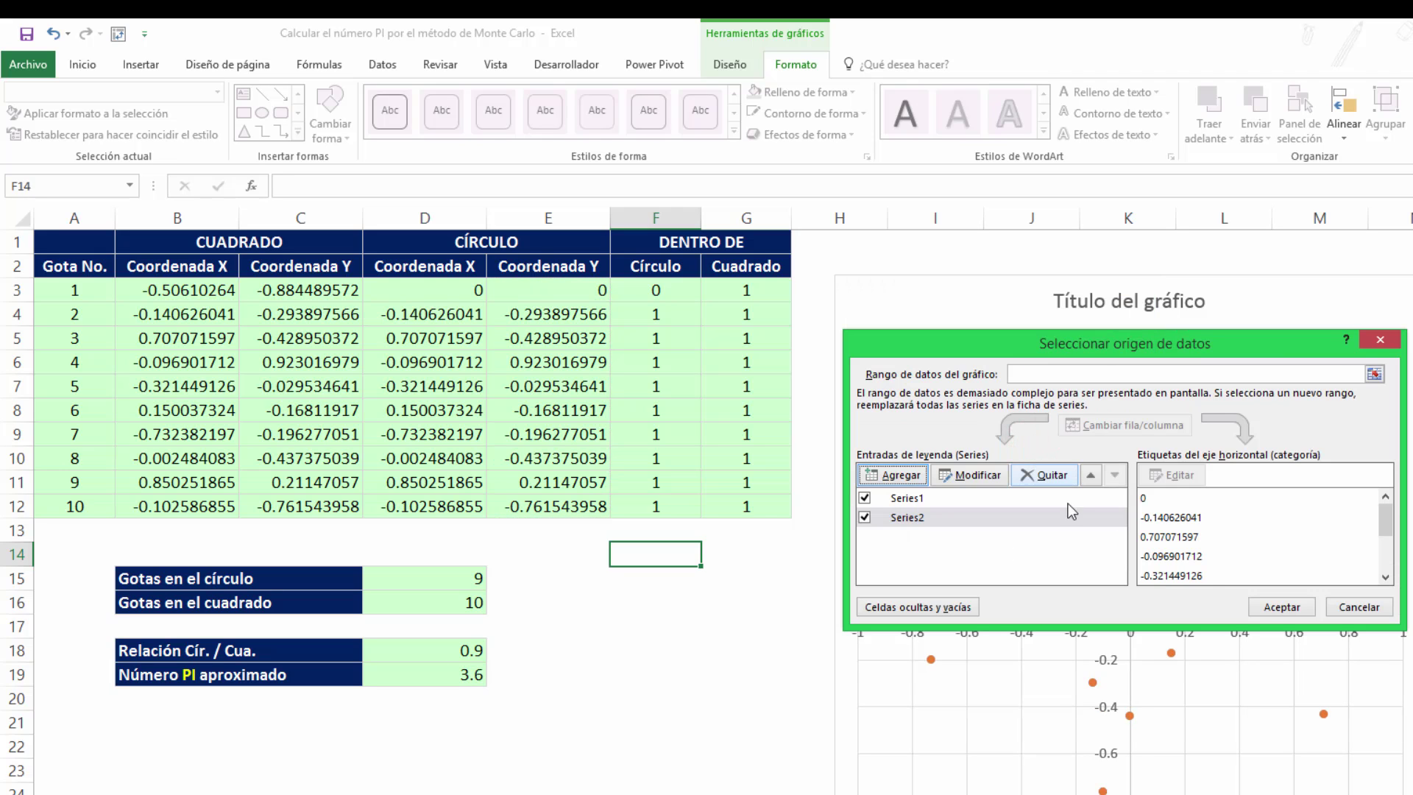
{"action": "left_click", "coordinate": [1267, 605]}
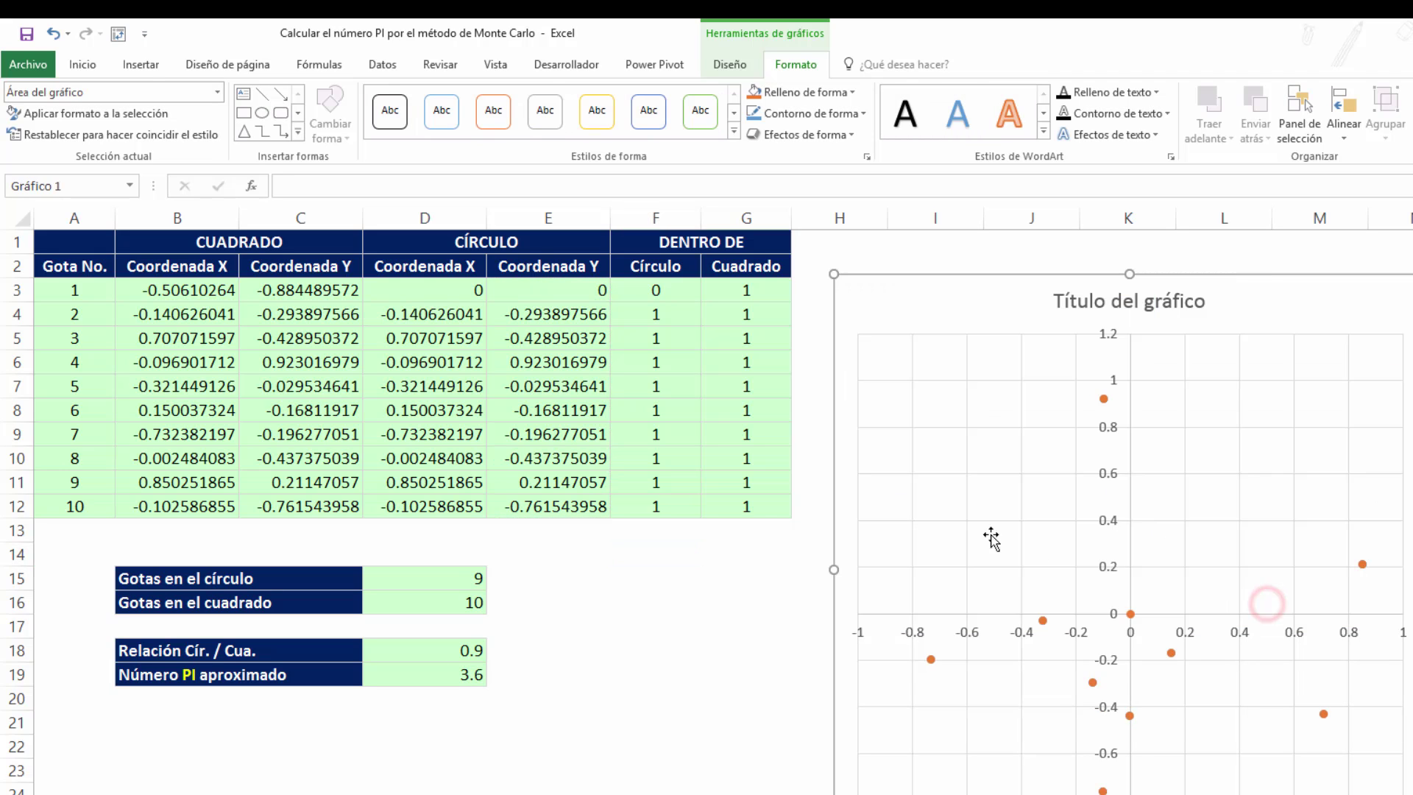
{"action": "left_click", "coordinate": [678, 578]}
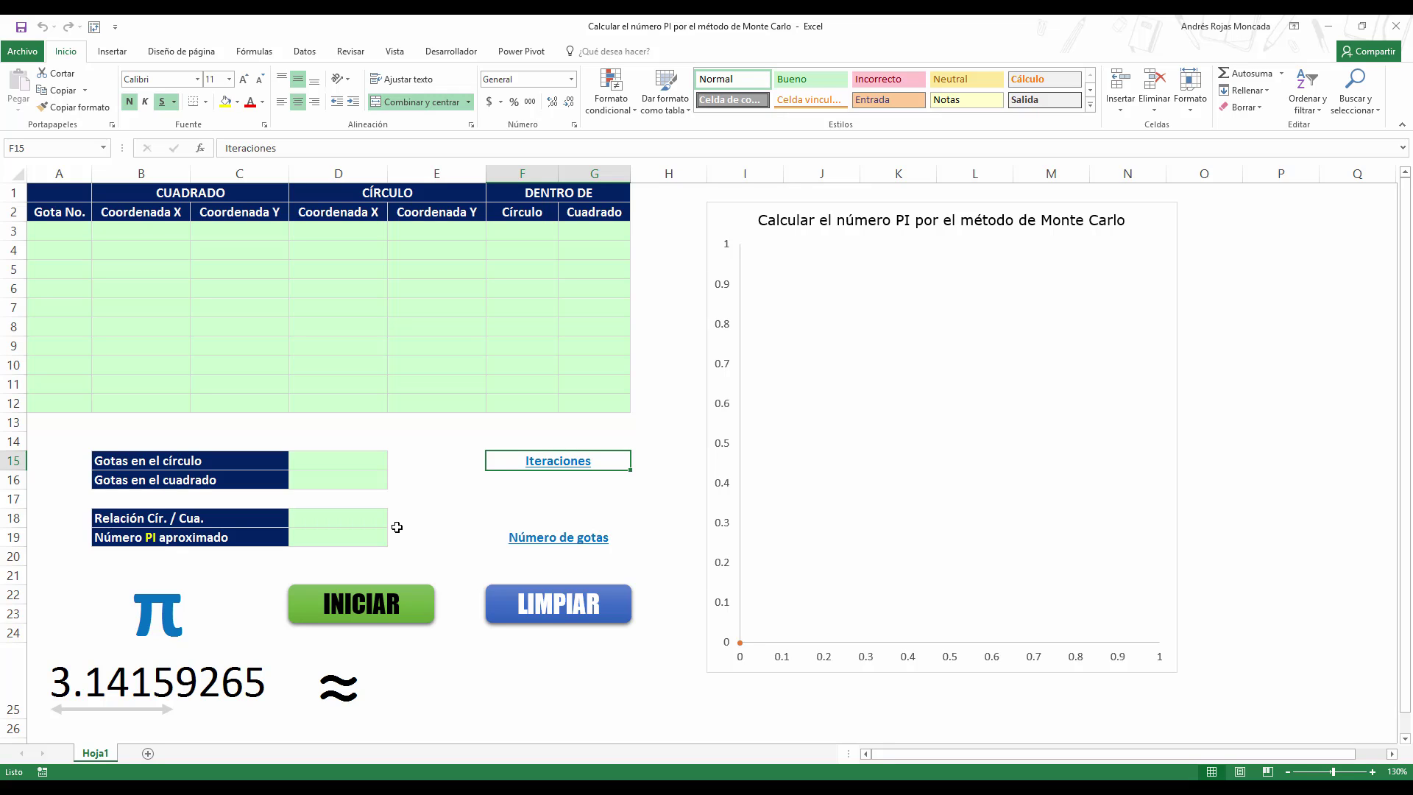
Run the Monte Carlo drop simulation, clear its results and start a fresh run
{"action": "left_click", "coordinate": [396, 593]}
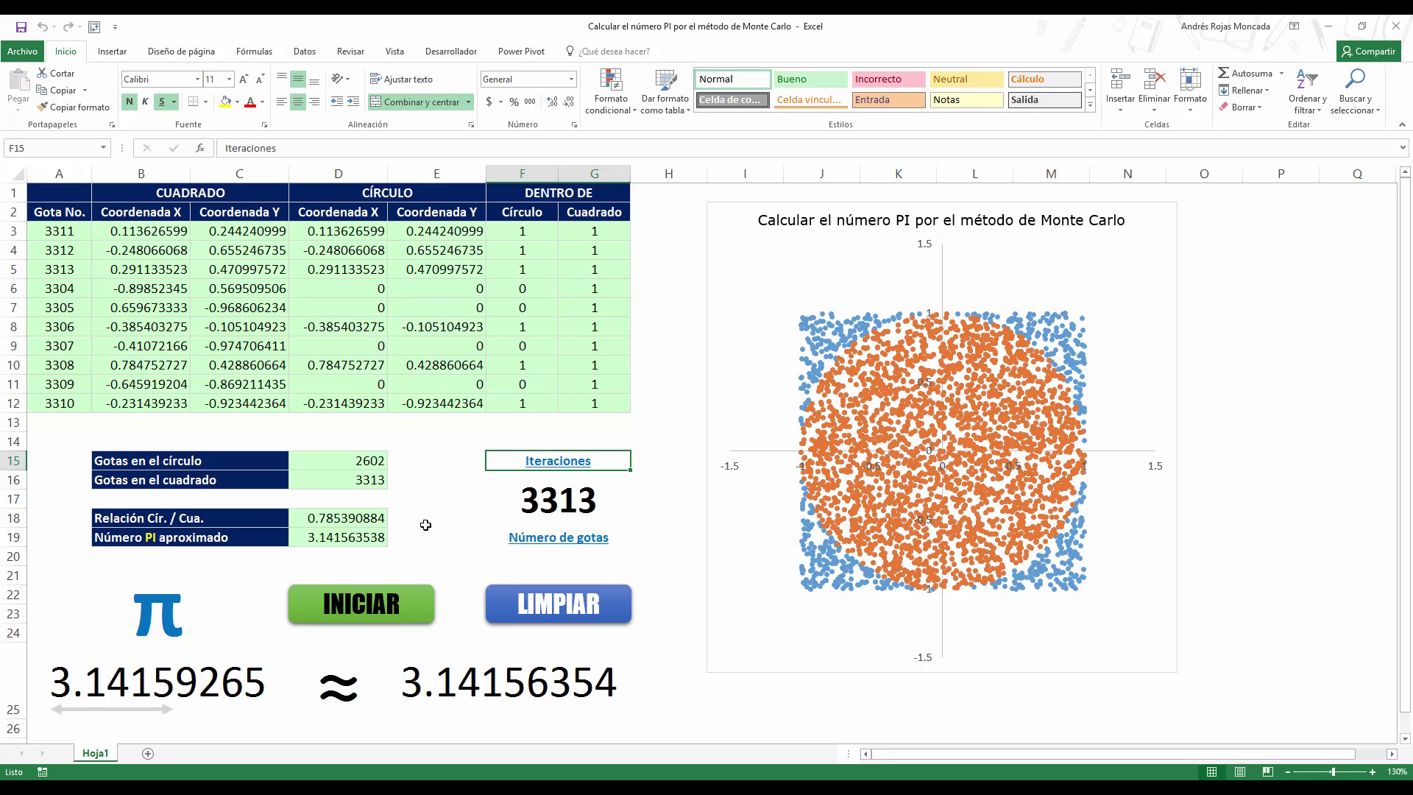
{"action": "left_click", "coordinate": [520, 605]}
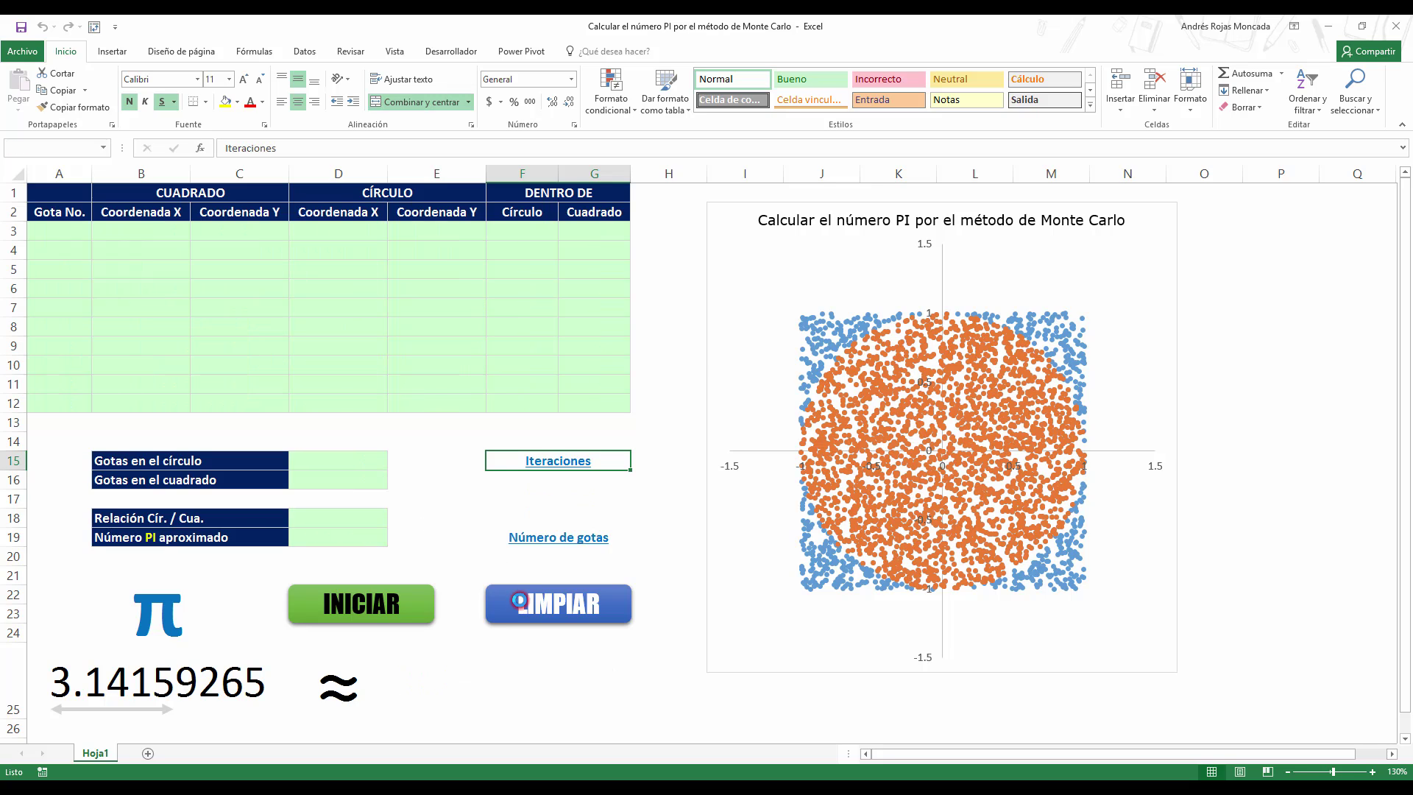
{"action": "left_click", "coordinate": [398, 607]}
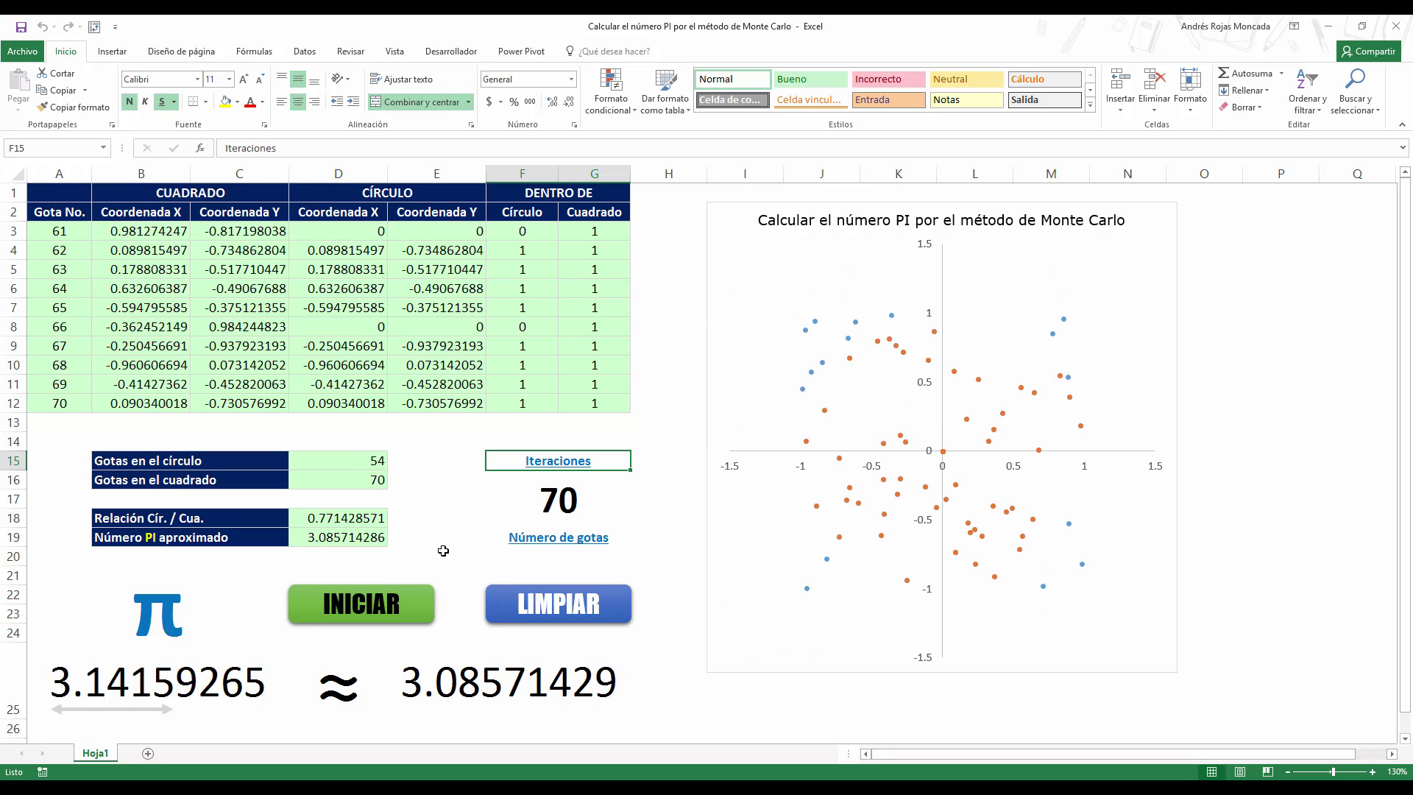